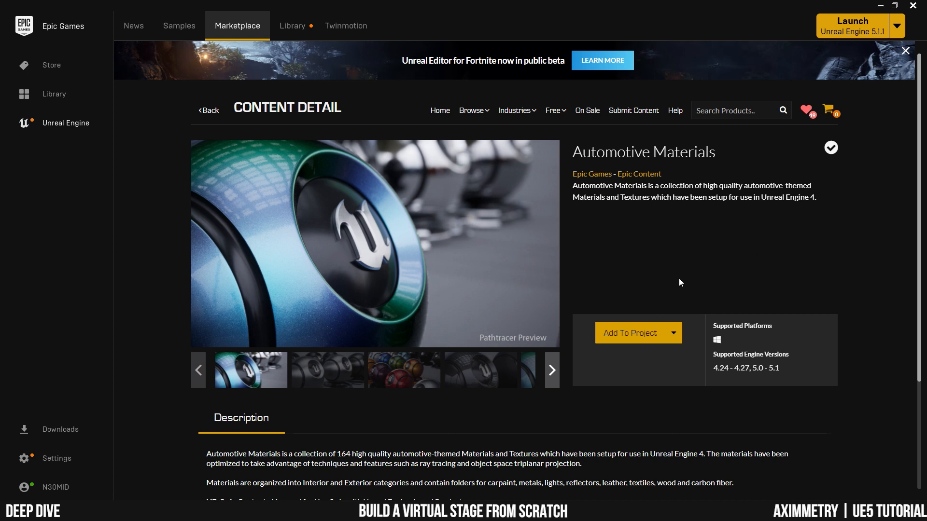
# Add the Automotive Materials pack to the project and create a project from the SuperGrid Starter pack.
pyautogui.click(661, 333)
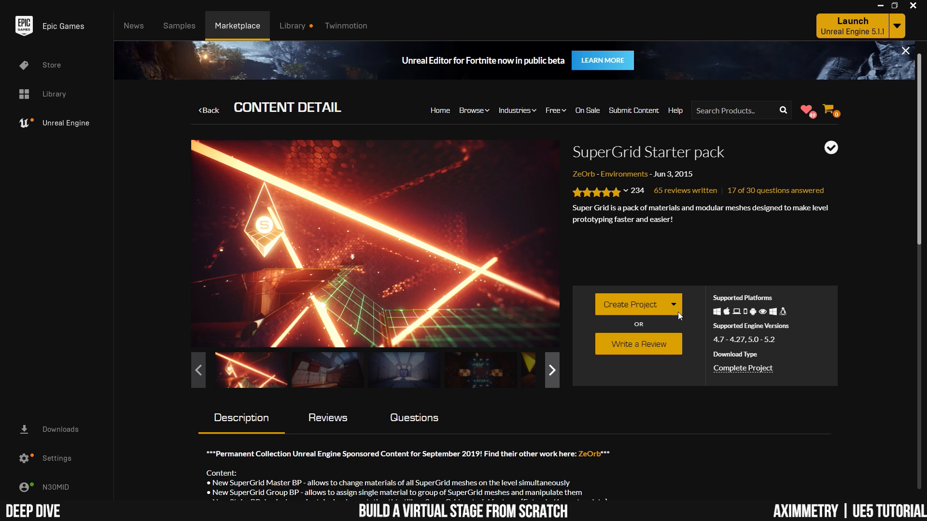
pyautogui.click(648, 307)
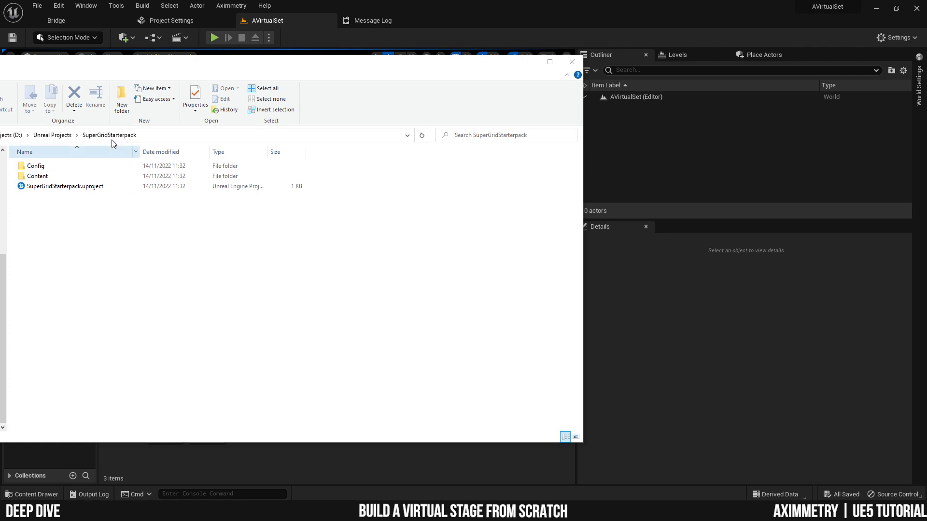
# Copy the SuperGrid folder from the SuperGridStarterpack project's Content folder into the AVirtualSet project's Content folder.
pyautogui.doubleClick(42, 179)
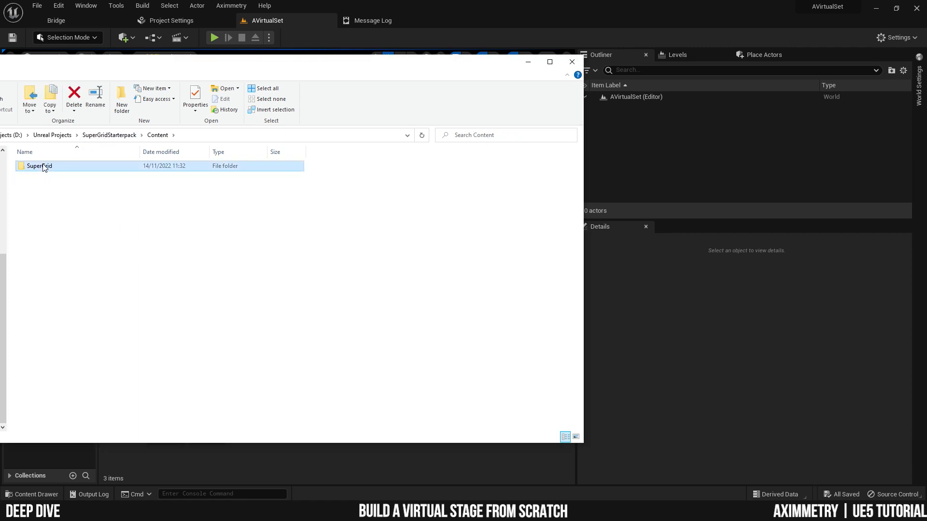
pyautogui.rightClick(44, 167)
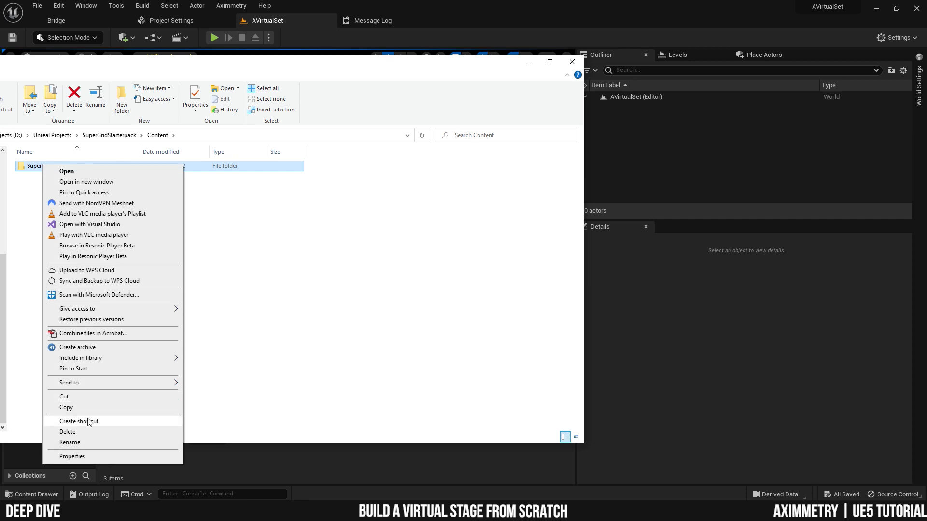
pyautogui.click(66, 407)
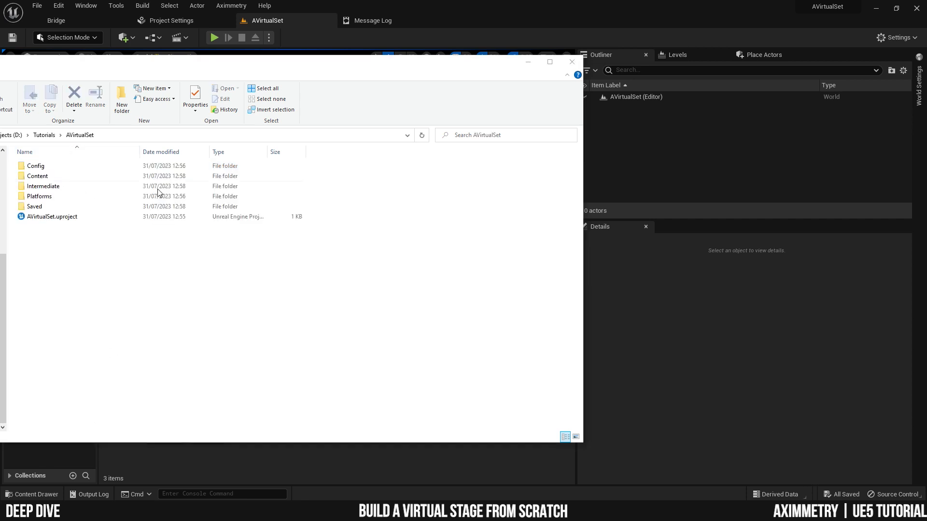
pyautogui.doubleClick(39, 177)
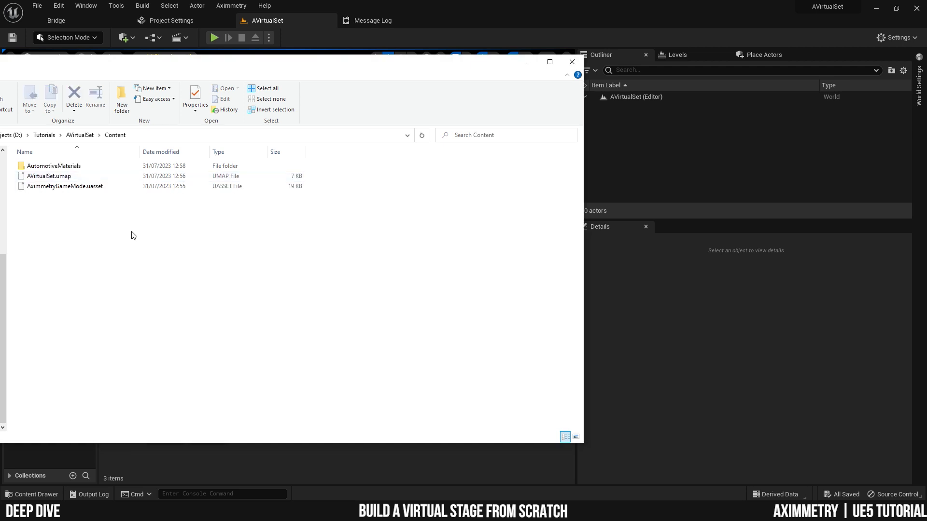
pyautogui.rightClick(71, 233)
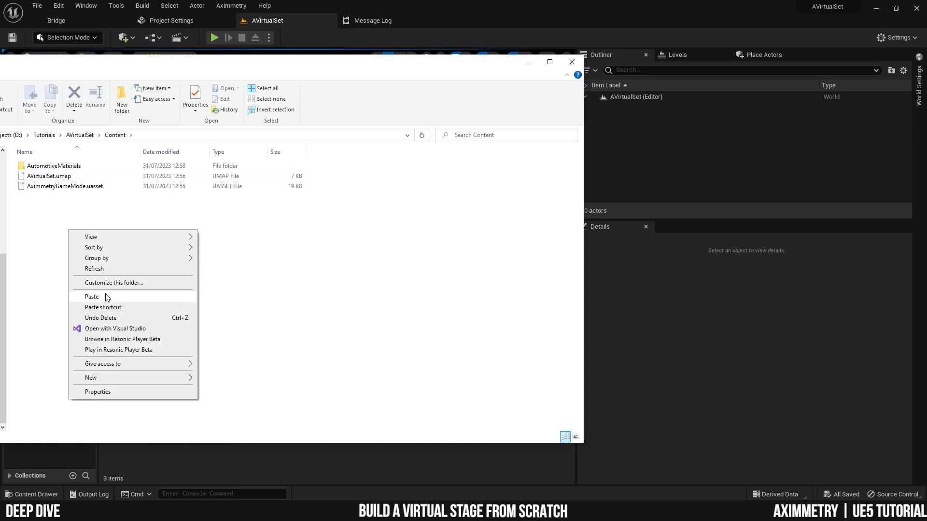
pyautogui.click(91, 297)
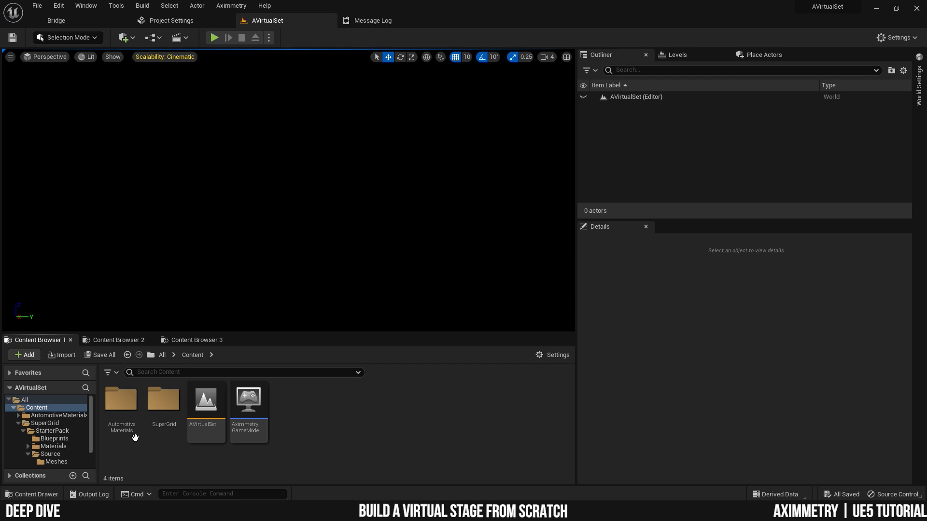
# View the Quixel Bridge home page and return to the AVirtualSet level.
pyautogui.click(71, 19)
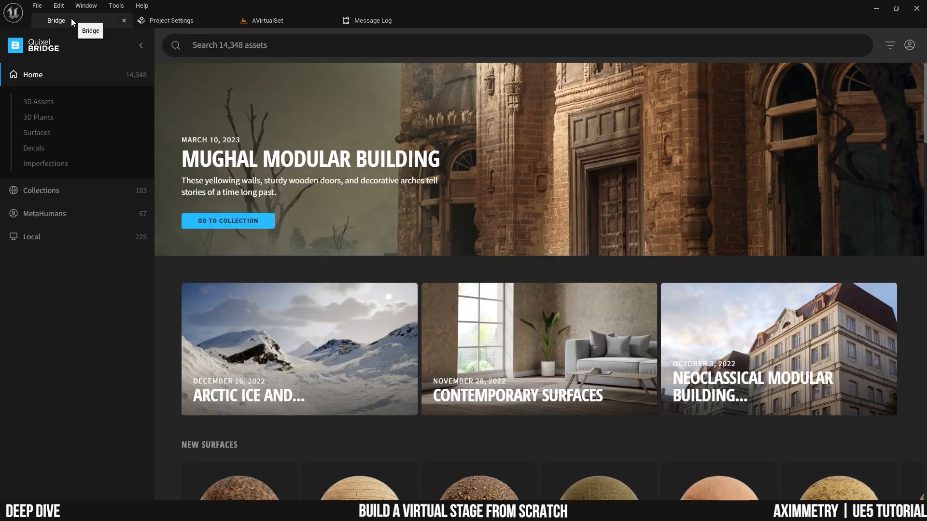
pyautogui.click(280, 19)
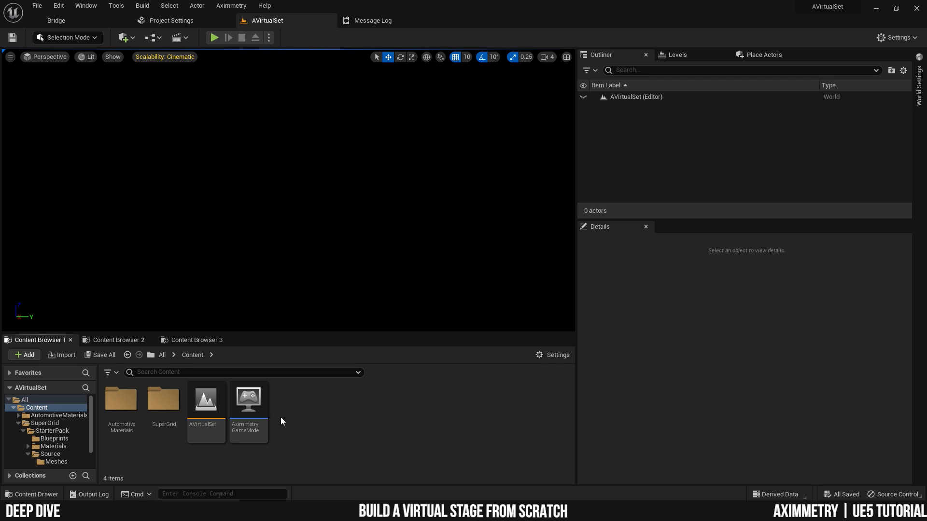
# Add the Meshes folder in SuperGrid/StarterPack/Source to the favorites and expand the favorites list.
pyautogui.moveTo(341, 332); pyautogui.dragTo(342, 315)
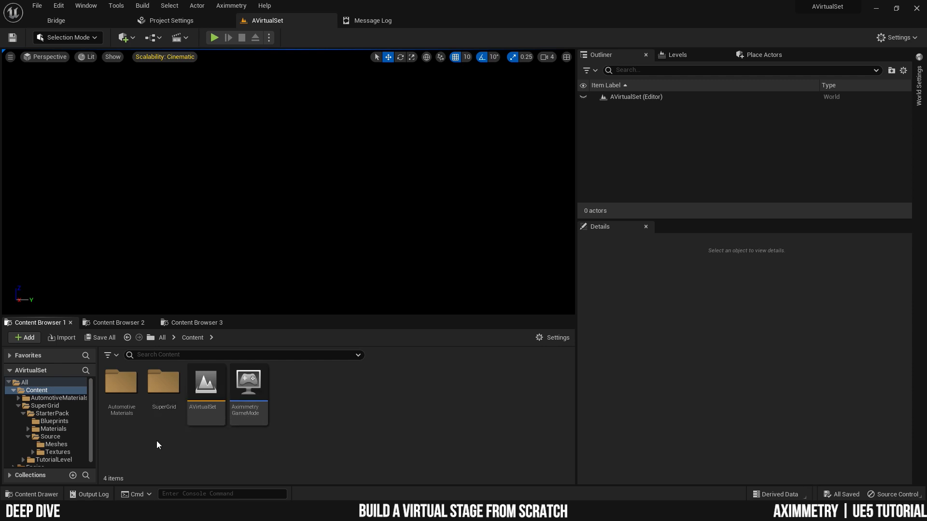
pyautogui.doubleClick(166, 385)
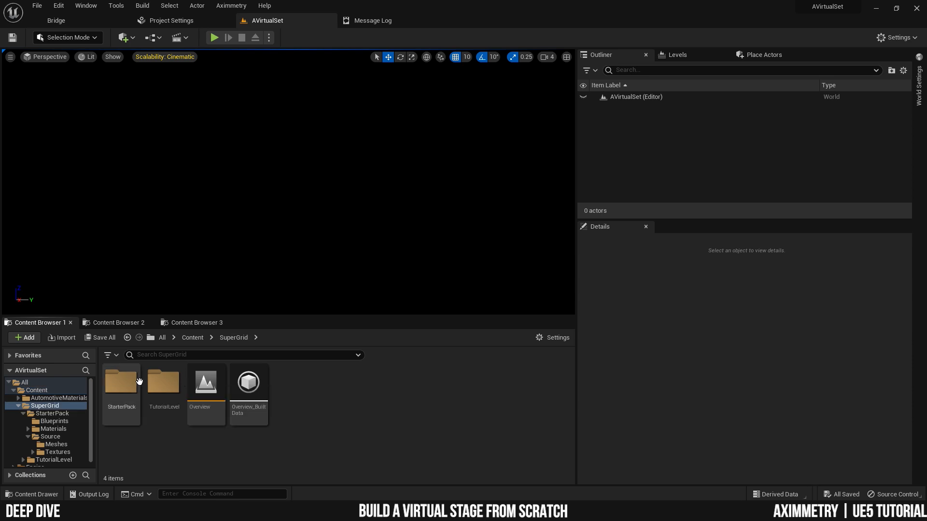
pyautogui.doubleClick(121, 382)
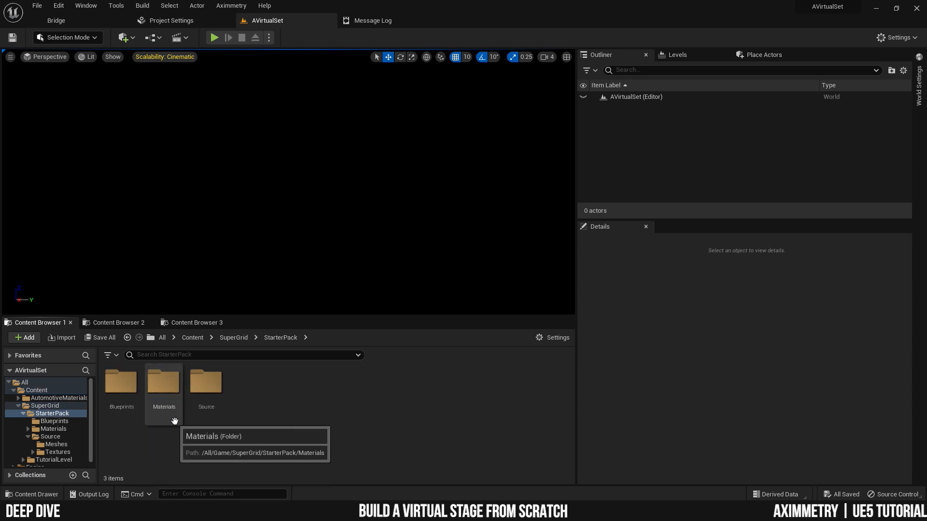
pyautogui.doubleClick(206, 383)
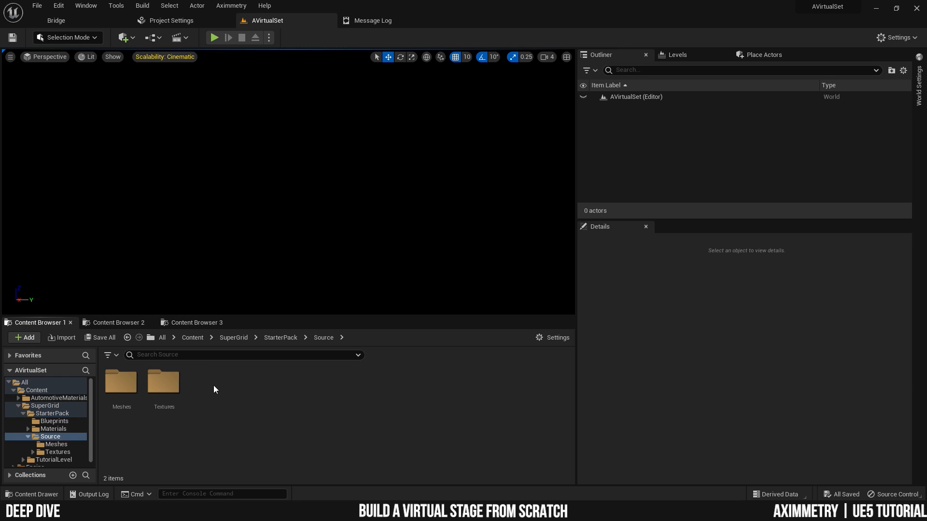
pyautogui.rightClick(125, 387)
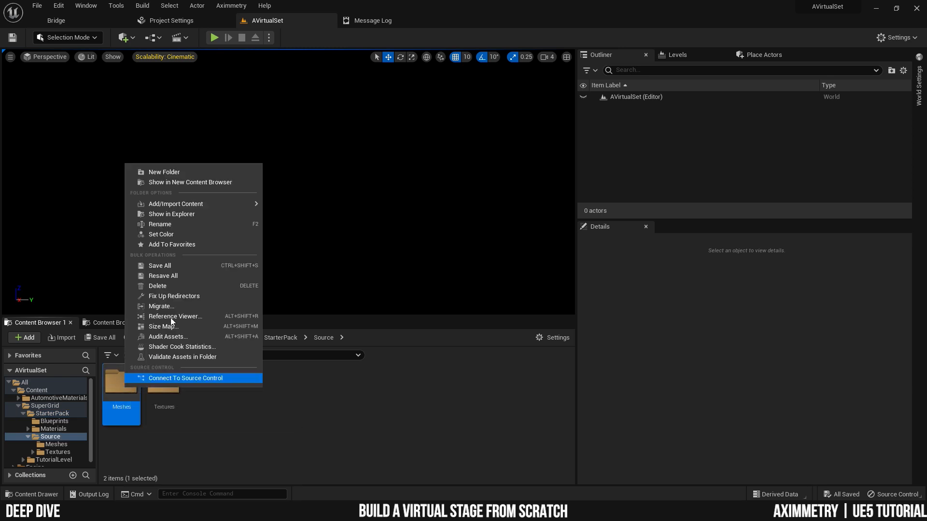
pyautogui.click(184, 245)
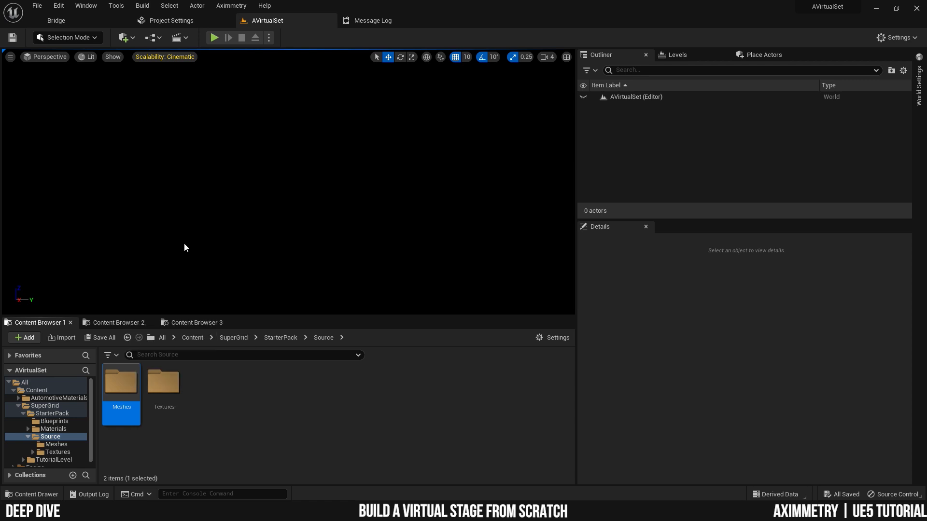
pyautogui.click(10, 355)
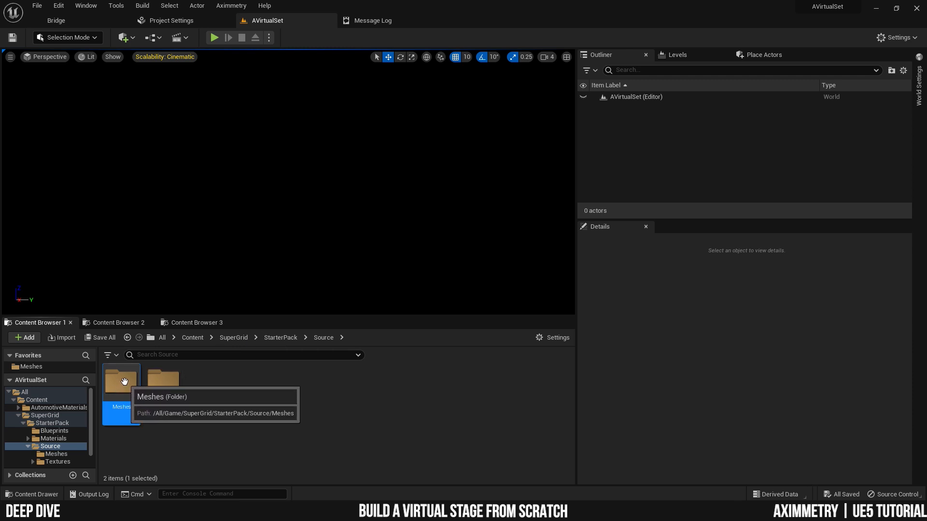
# Set the Meshes folder's color to a bright blue with saturation 1.0 and value 1.0.
pyautogui.rightClick(125, 381)
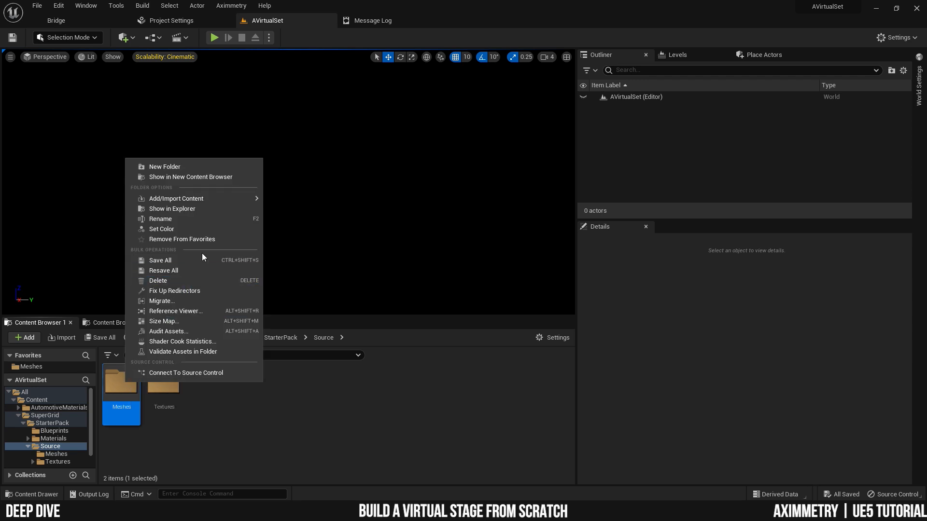
pyautogui.click(196, 228)
pyautogui.moveTo(269, 320); pyautogui.dragTo(224, 255)
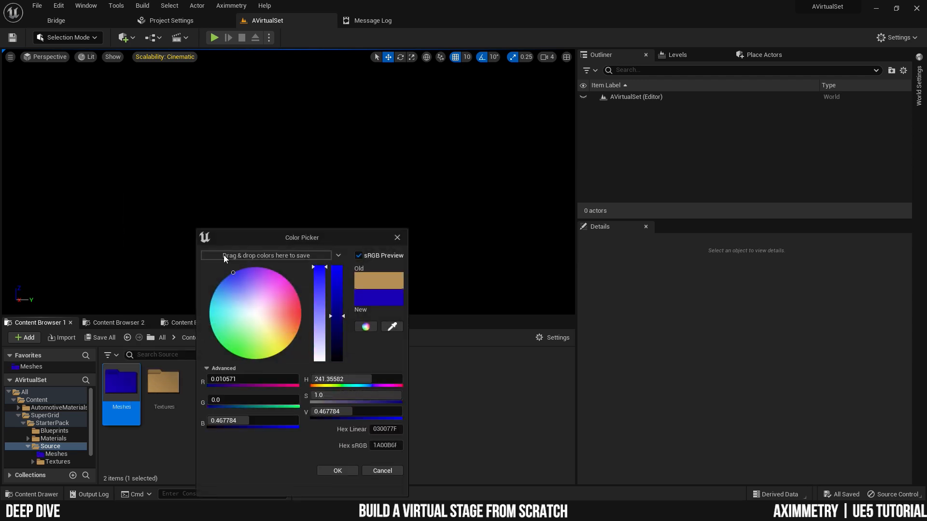
pyautogui.moveTo(340, 308); pyautogui.dragTo(337, 267)
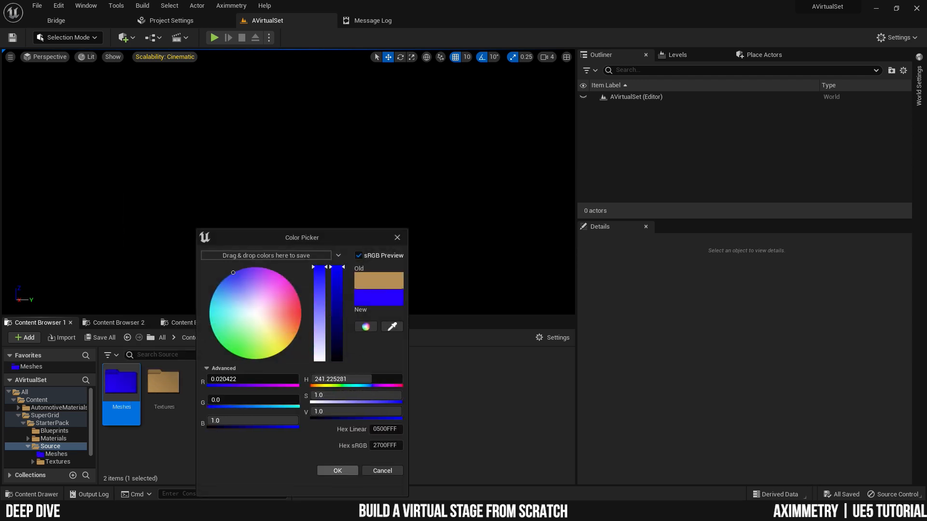
pyautogui.click(342, 471)
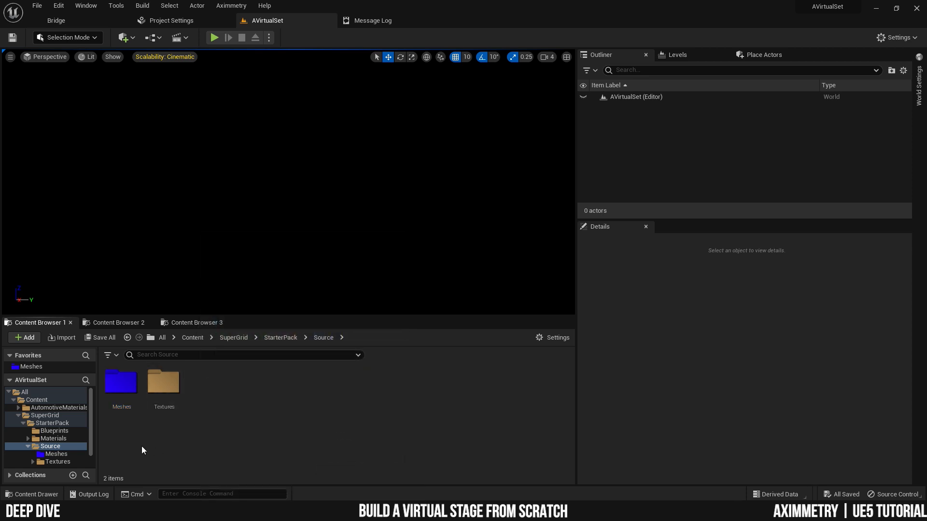
# Place a SuperGrid_Box from the Meshes folder in the level at about X 760, Y 20, Z -130.
pyautogui.doubleClick(121, 384)
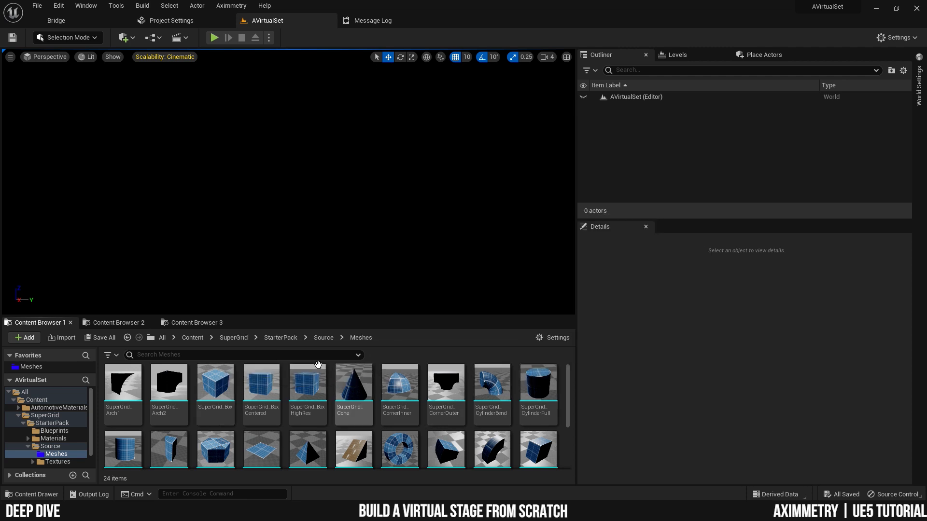
pyautogui.click(215, 384)
pyautogui.moveTo(293, 239); pyautogui.dragTo(296, 232)
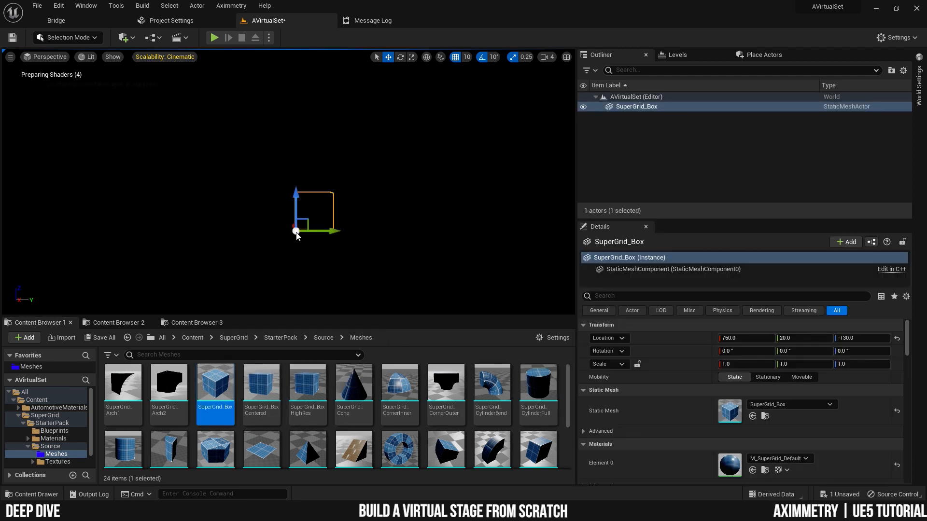
# Switch the viewport's view mode to Unlit.
pyautogui.click(87, 57)
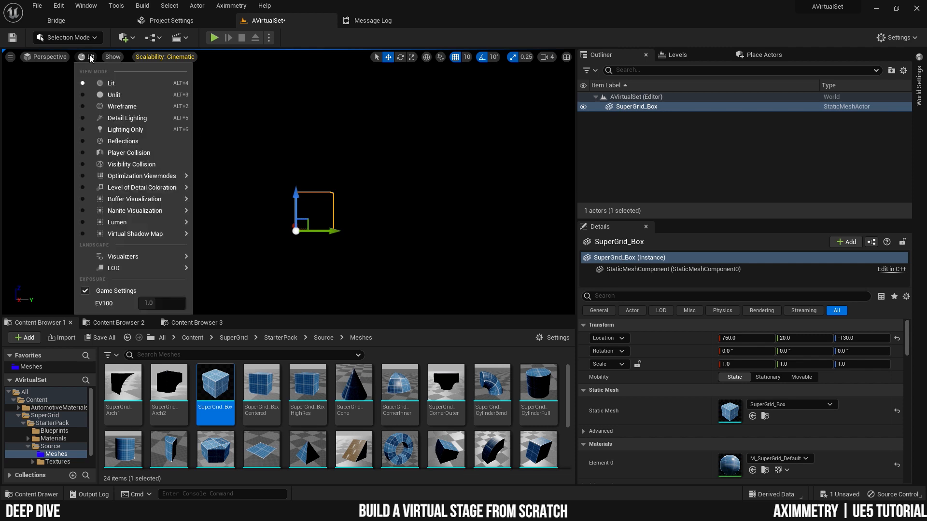
pyautogui.click(131, 101)
pyautogui.moveTo(334, 176)
pyautogui.mouseDown(button='right')
pyautogui.moveTo(344, 159)
pyautogui.moveTo(342, 186)
pyautogui.moveTo(333, 175)
pyautogui.mouseUp(button='right')
pyautogui.press('w')
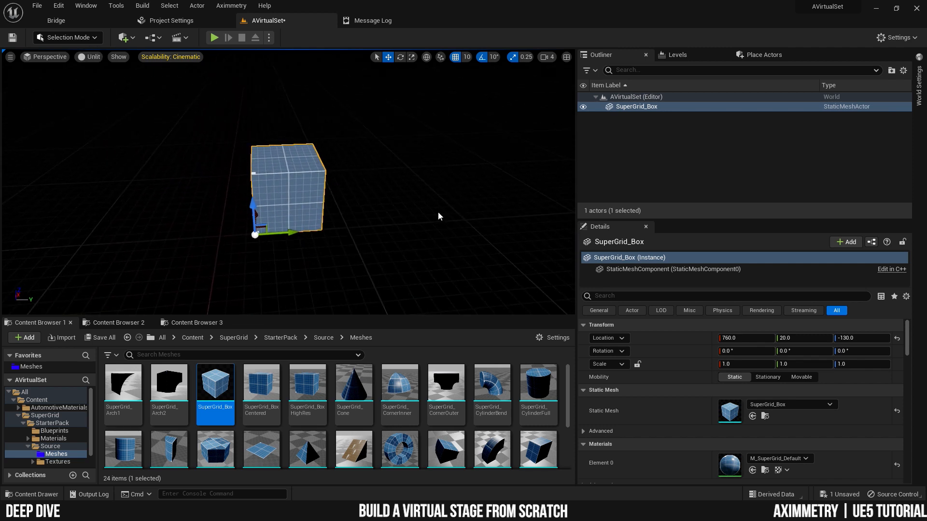
# Reset the SuperGrid_Box's location to 0, 0, 0 and focus the viewport on it.
pyautogui.click(897, 339)
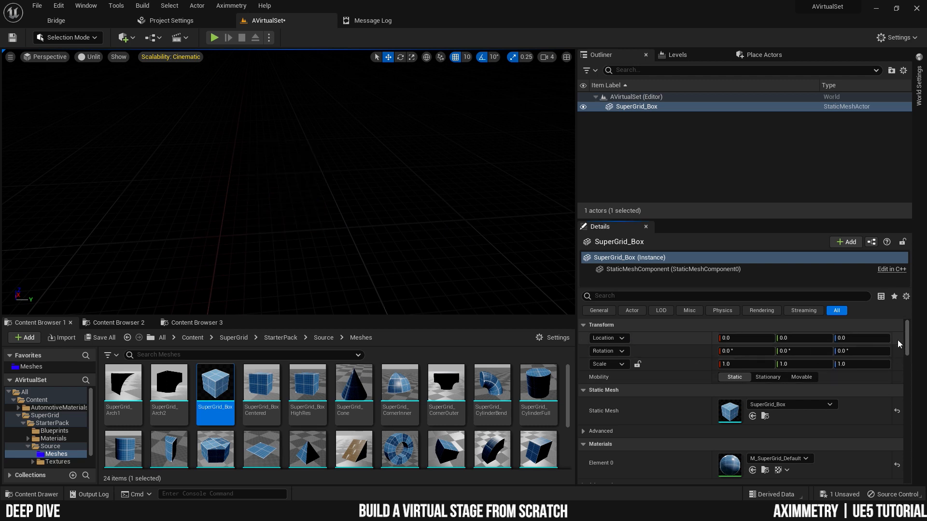
pyautogui.press('f')
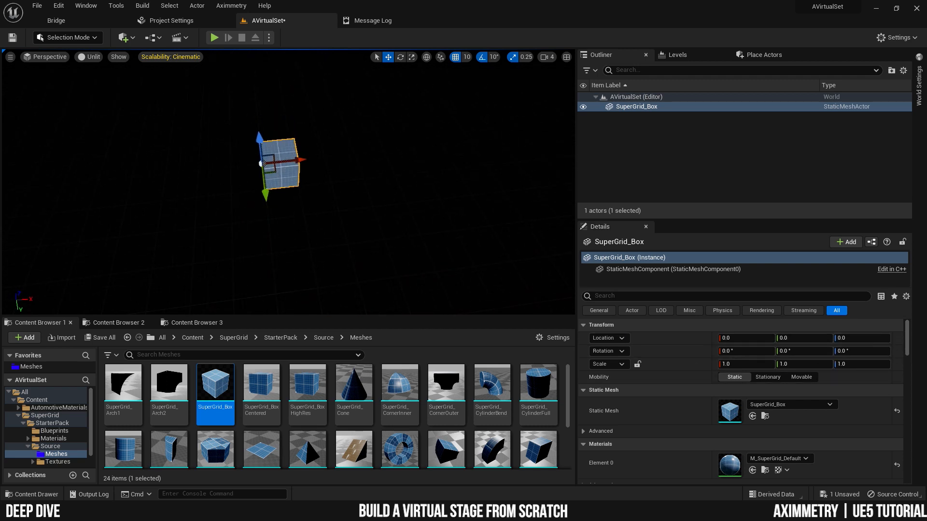
pyautogui.moveTo(232, 217); pyautogui.dragTo(294, 222, button='right')
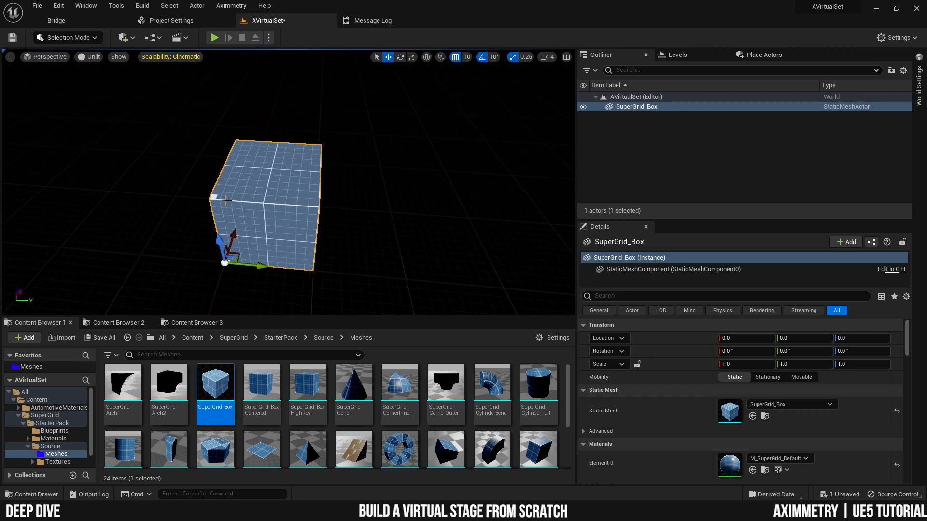
pyautogui.moveTo(259, 174)
pyautogui.mouseDown(button='right')
pyautogui.moveTo(350, 179)
pyautogui.moveTo(253, 171)
pyautogui.mouseUp(button='right')
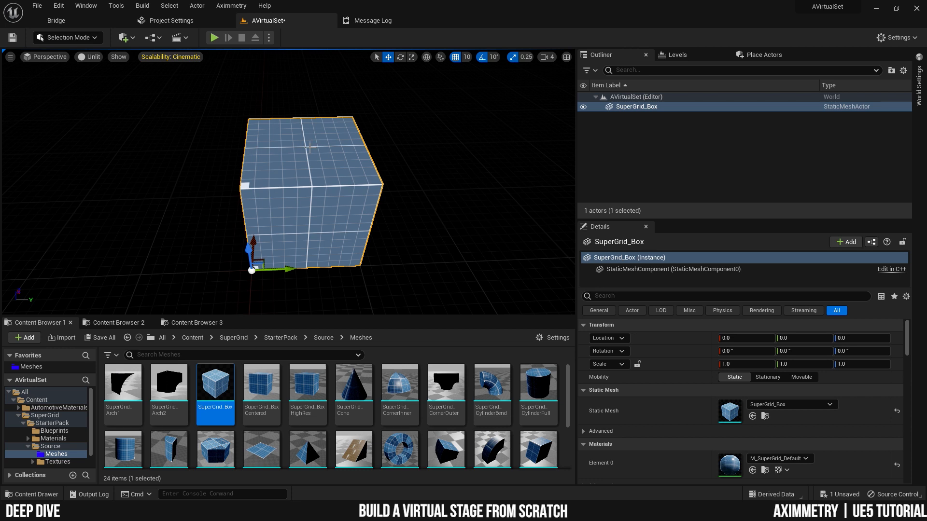
pyautogui.moveTo(325, 200)
pyautogui.mouseDown(button='right')
pyautogui.moveTo(359, 201)
pyautogui.moveTo(318, 200)
pyautogui.mouseUp(button='right')
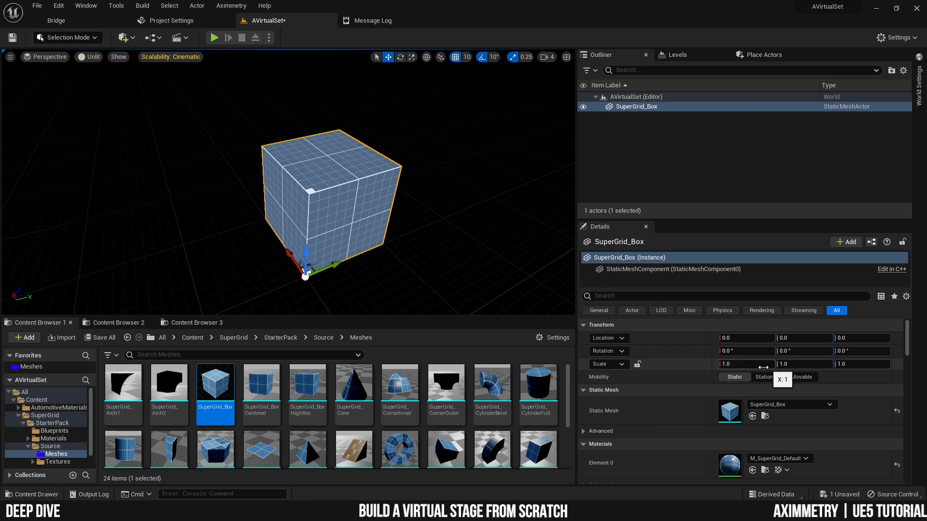
# Set the SuperGrid_Box's X scale to 1.5.
pyautogui.moveTo(392, 274); pyautogui.dragTo(439, 274, button='right')
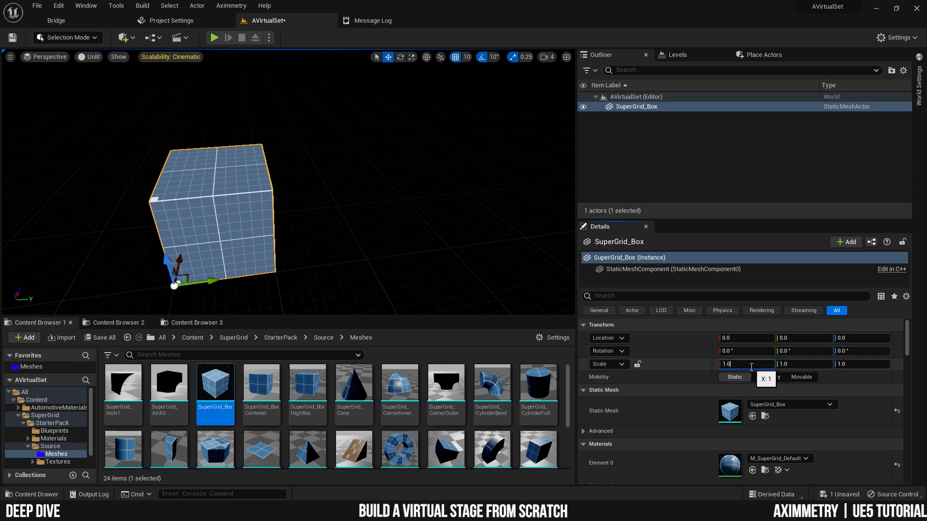
pyautogui.write('.5')
pyautogui.press('Return')
pyautogui.moveTo(348, 230); pyautogui.dragTo(471, 230, button='right')
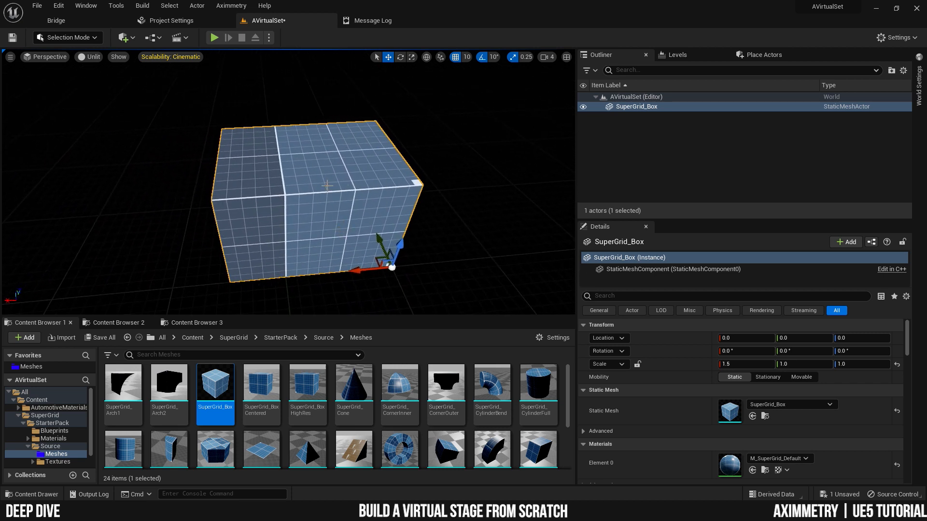
pyautogui.moveTo(352, 172)
pyautogui.mouseDown(button='right')
pyautogui.moveTo(345, 157)
pyautogui.moveTo(360, 176)
pyautogui.mouseUp(button='right')
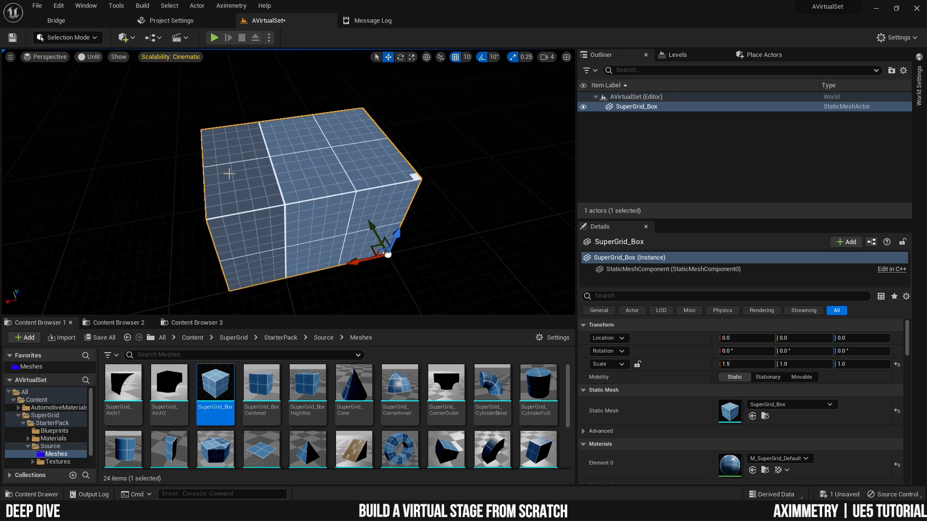
pyautogui.moveTo(474, 211); pyautogui.dragTo(431, 198, button='right')
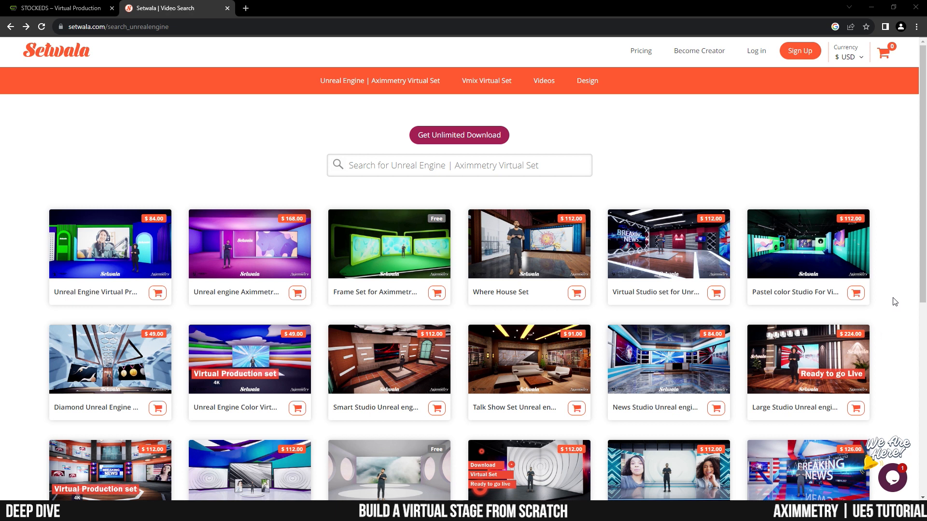
# Switch to the browser and look through the Unreal Engine and Aximmetry virtual sets on Setwala.
pyautogui.scroll(-3, 895, 302)
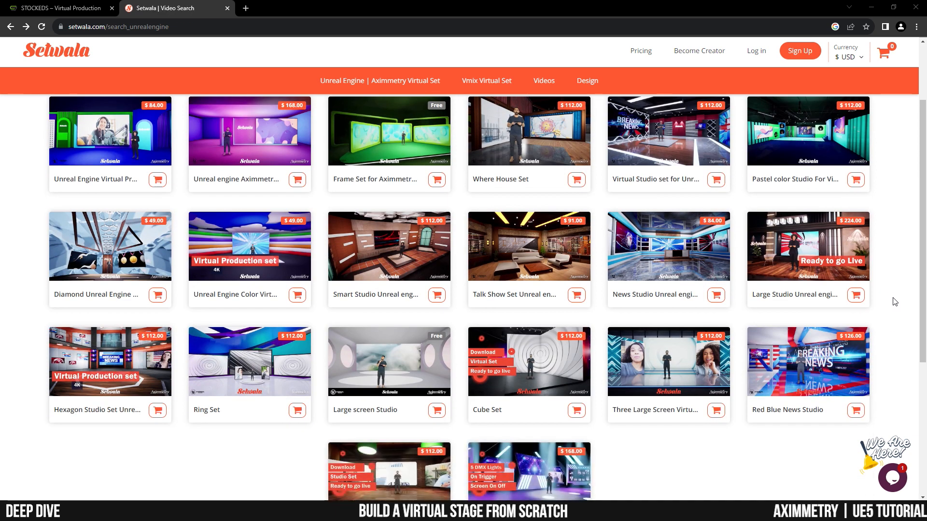
# Browse up and down the Setwala catalogue rows, comparing the thumbnails of the studio sets.
pyautogui.scroll(-1, 895, 301)
pyautogui.scroll(2, 895, 302)
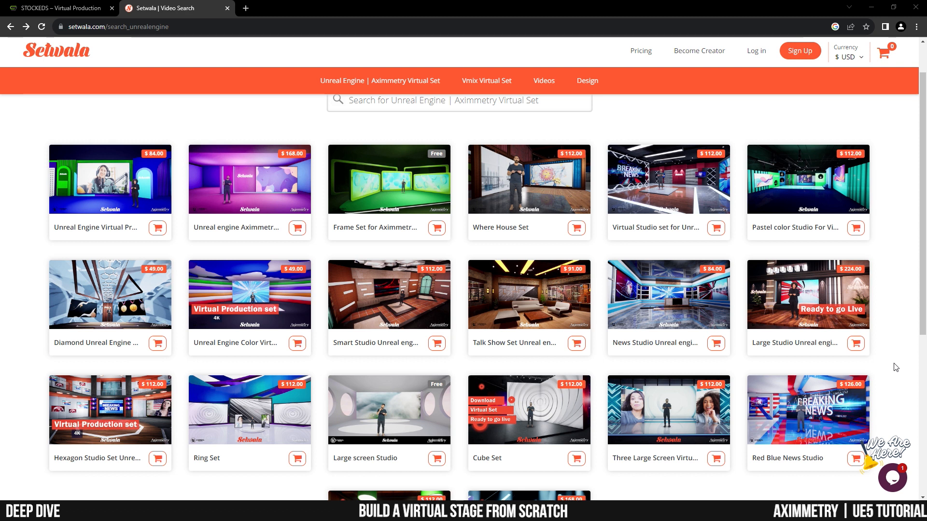
pyautogui.scroll(1, 896, 368)
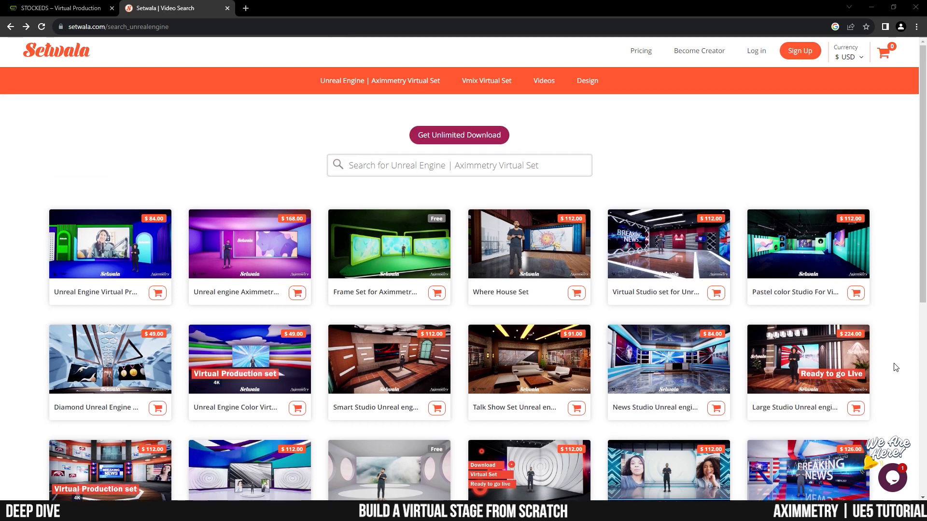
pyautogui.scroll(-2, 895, 367)
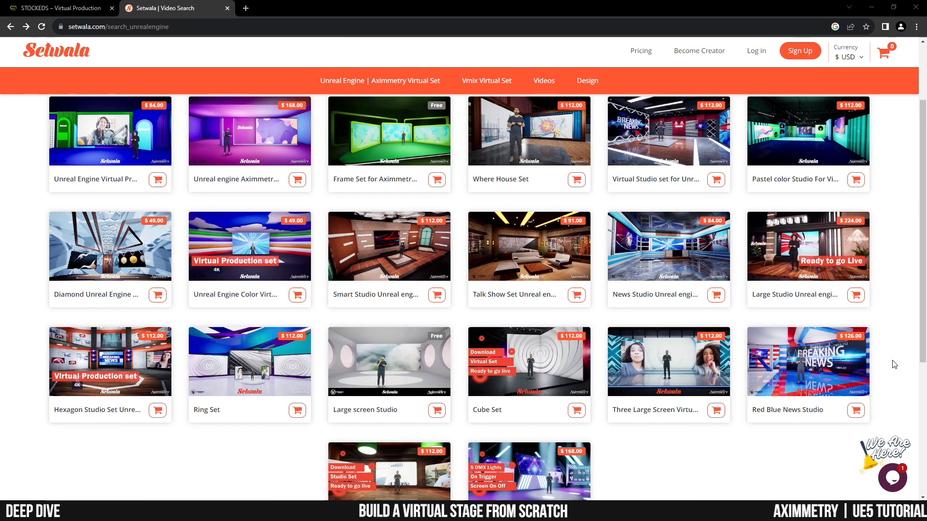
pyautogui.scroll(1, 894, 365)
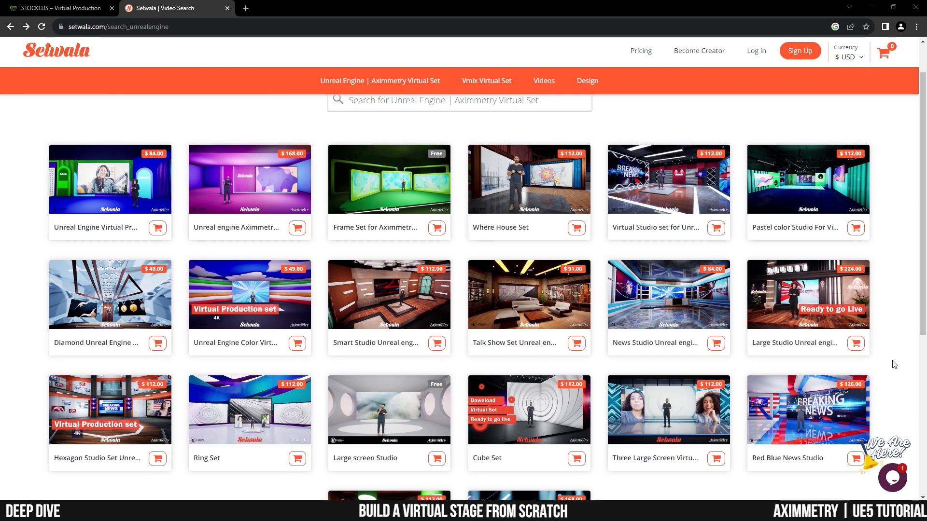
pyautogui.scroll(1, 895, 364)
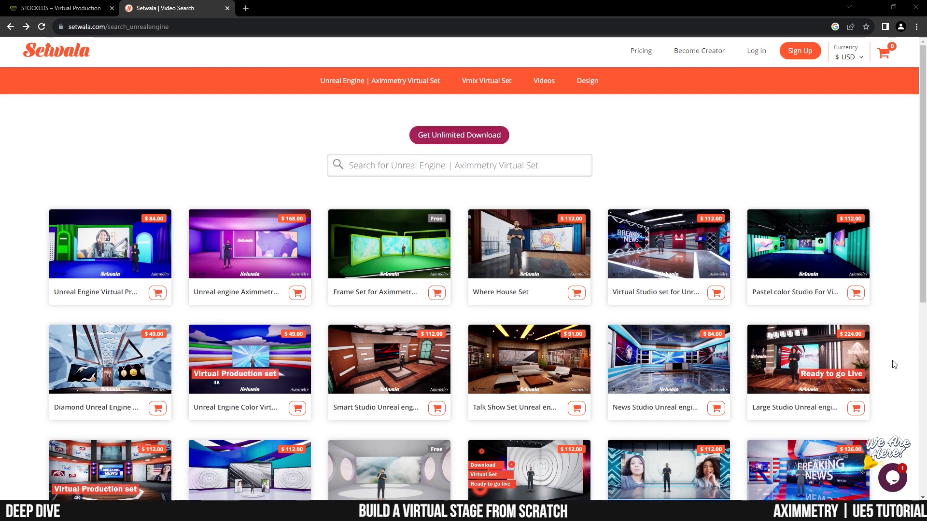
pyautogui.scroll(-4, 894, 359)
pyautogui.scroll(3, 893, 354)
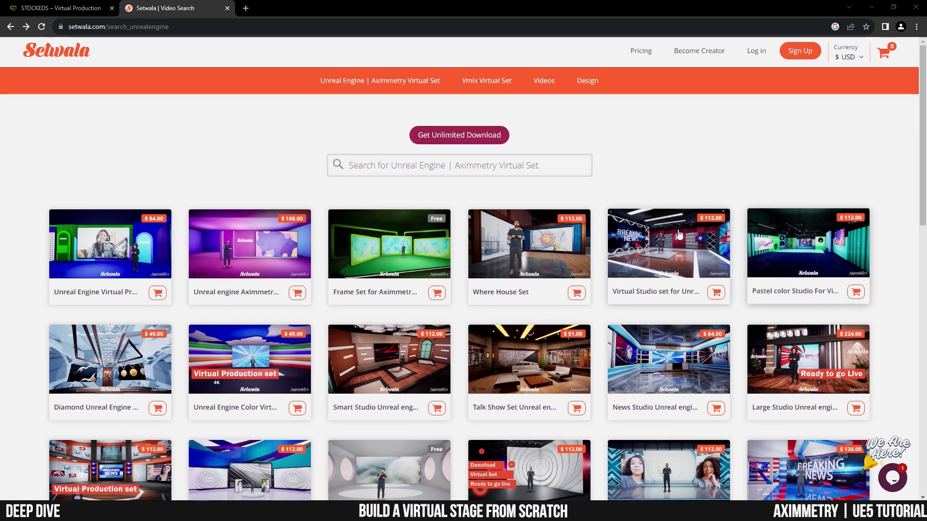
# Open the Smart Studio Unreal engine Aximmetry Virtual Production set page and view its preview images.
pyautogui.click(382, 363)
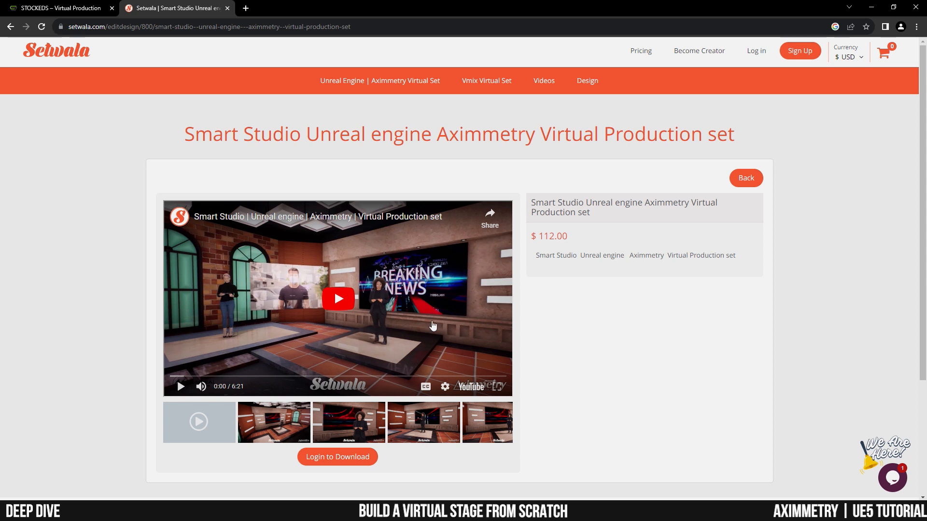
pyautogui.click(351, 430)
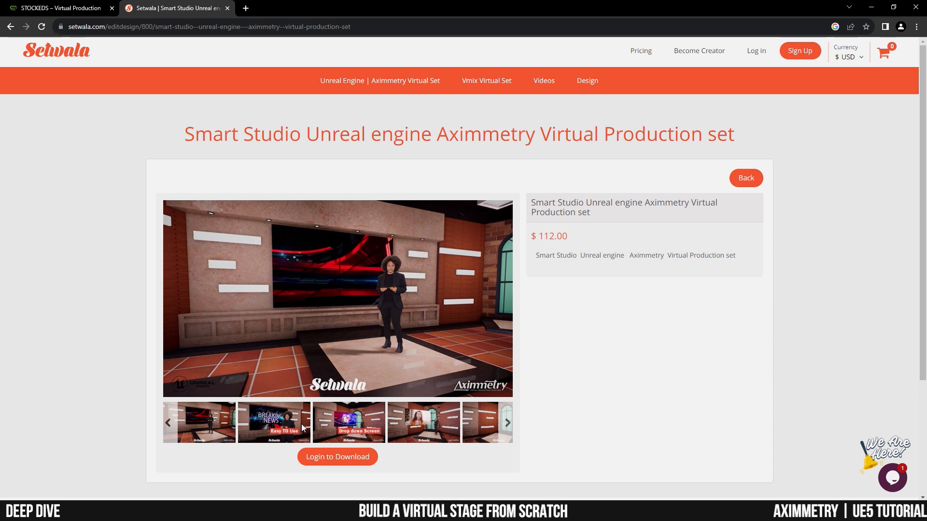
pyautogui.click(167, 423)
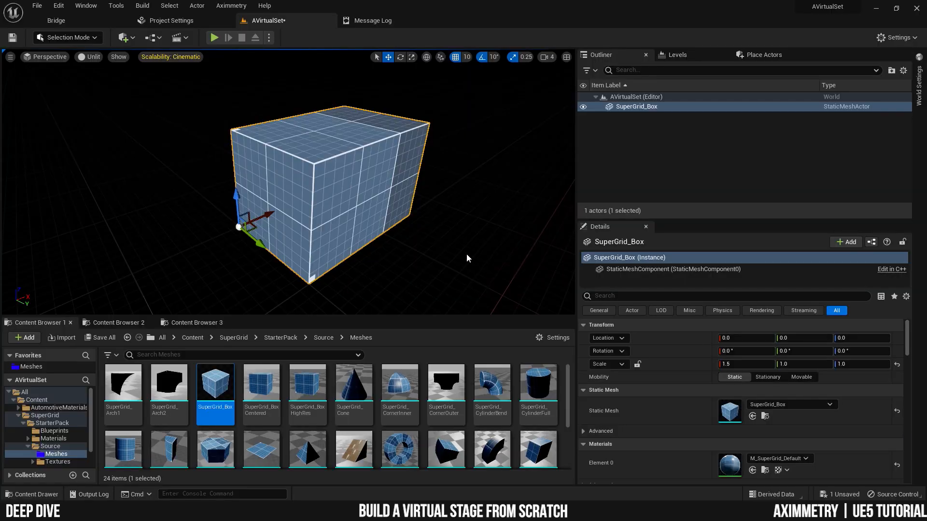
# Switch back to the Unreal Editor and delete the SuperGrid_Box from the level.
pyautogui.moveTo(322, 219); pyautogui.dragTo(312, 220, button='right')
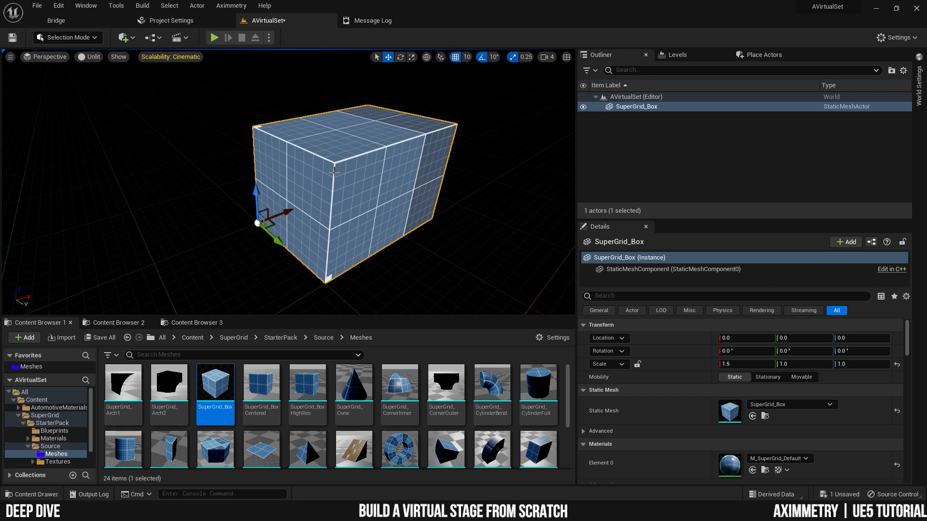
pyautogui.press('Delete')
pyautogui.moveTo(311, 221); pyautogui.dragTo(302, 228, button='right')
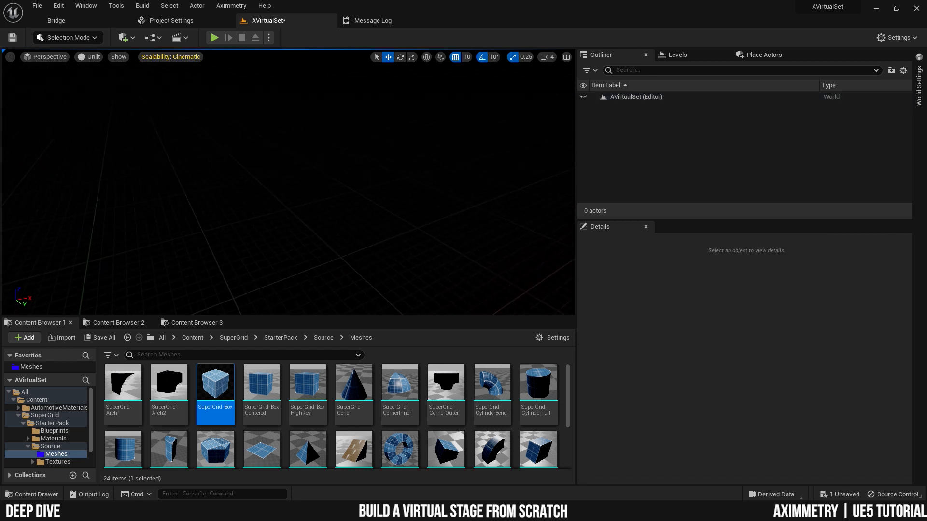
# Add an Aximmetry virtual camera (1-3 billboards) to the level.
pyautogui.click(233, 7)
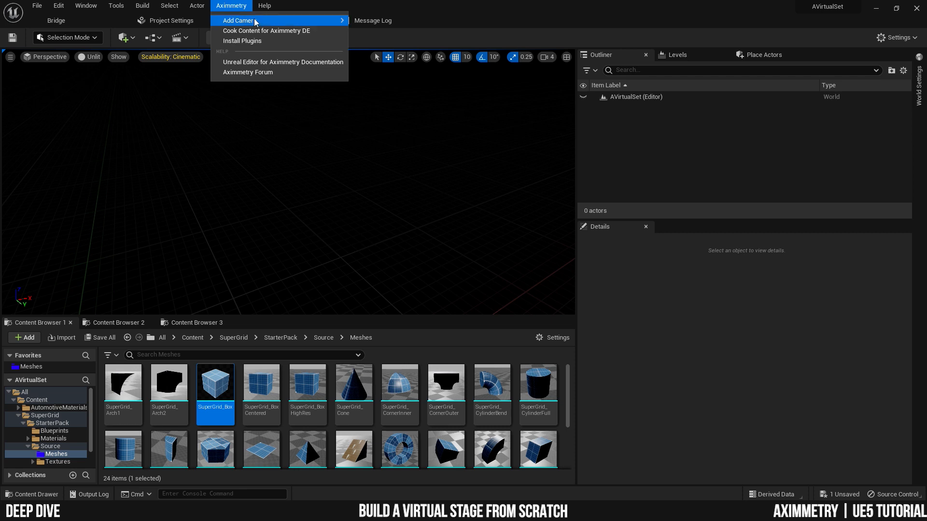
pyautogui.moveTo(290, 22)
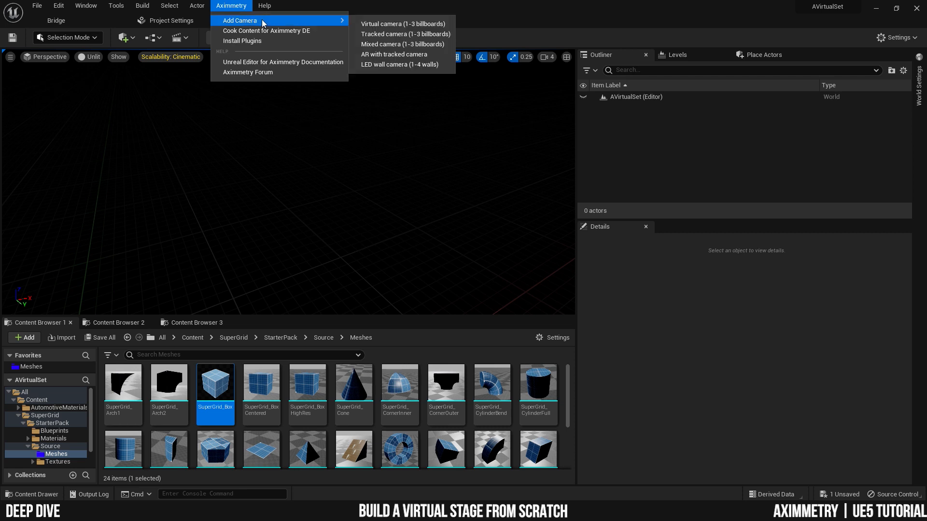
pyautogui.click(391, 25)
pyautogui.moveTo(289, 183); pyautogui.dragTo(431, 162, button='right')
pyautogui.moveTo(418, 234); pyautogui.dragTo(418, 234, button='right')
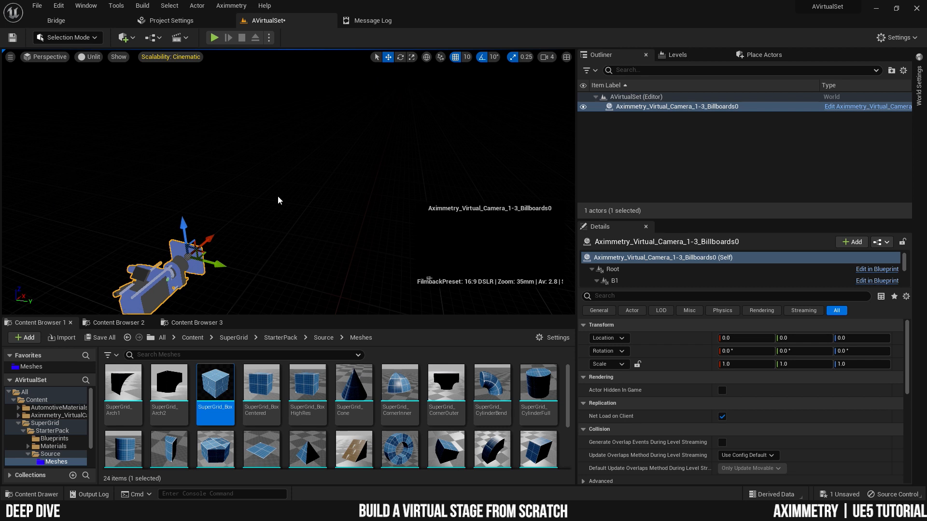
pyautogui.moveTo(287, 187); pyautogui.dragTo(261, 212, button='right')
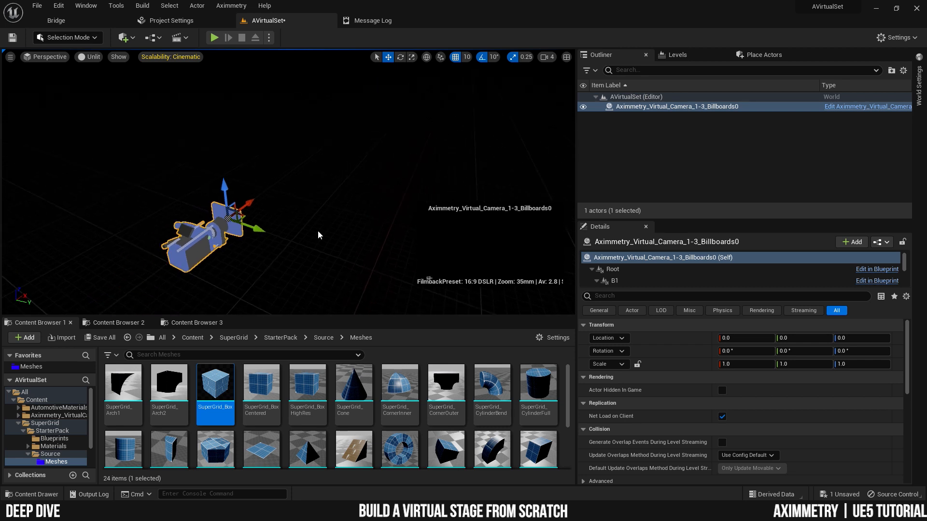
# Place a SuperGrid_BoxCentered mesh in the level near the virtual camera and focus the viewport on it.
pyautogui.moveTo(216, 378)
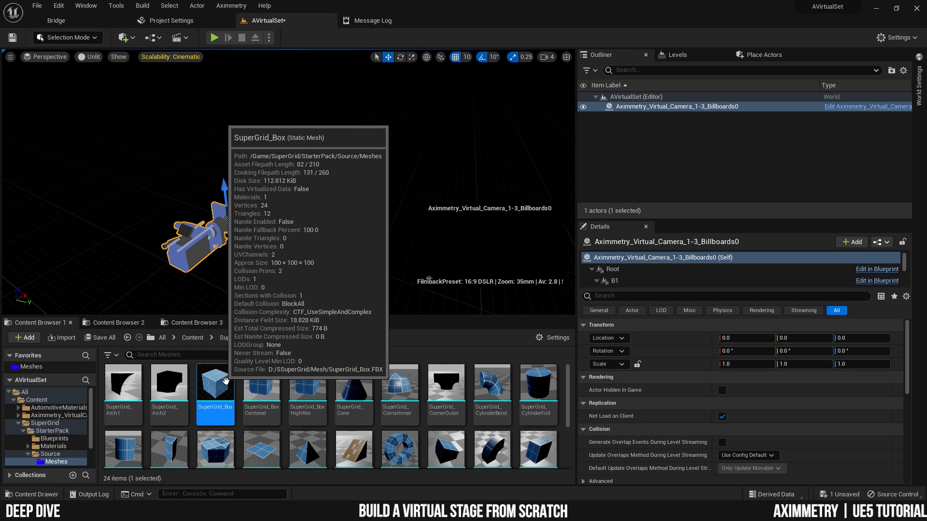
pyautogui.moveTo(255, 385)
pyautogui.moveTo(255, 384); pyautogui.dragTo(280, 190)
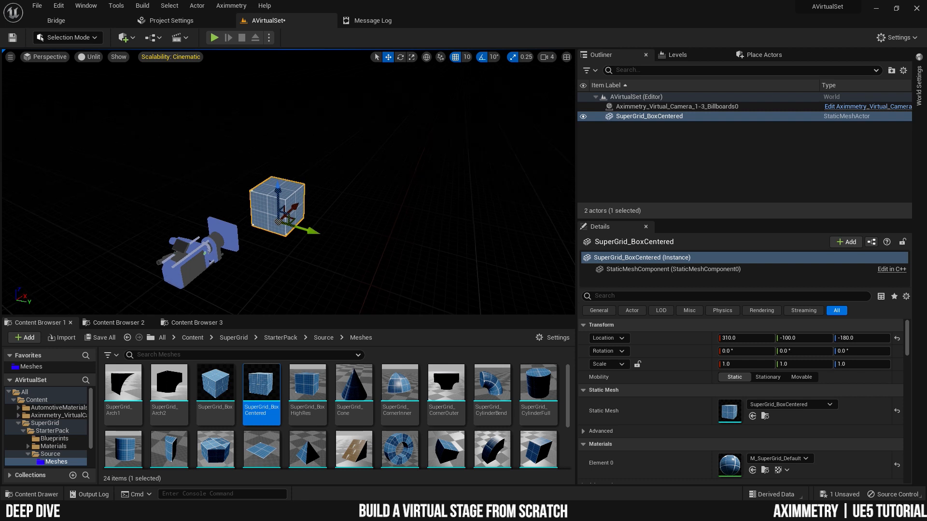
pyautogui.press('f')
pyautogui.moveTo(326, 242); pyautogui.dragTo(308, 292, button='right')
# Place a SuperGrid_Box near the SuperGrid_BoxCentered for comparison and delete it.
pyautogui.moveTo(220, 388)
pyautogui.moveTo(220, 388); pyautogui.dragTo(426, 217)
pyautogui.moveTo(426, 217); pyautogui.dragTo(415, 222, button='right')
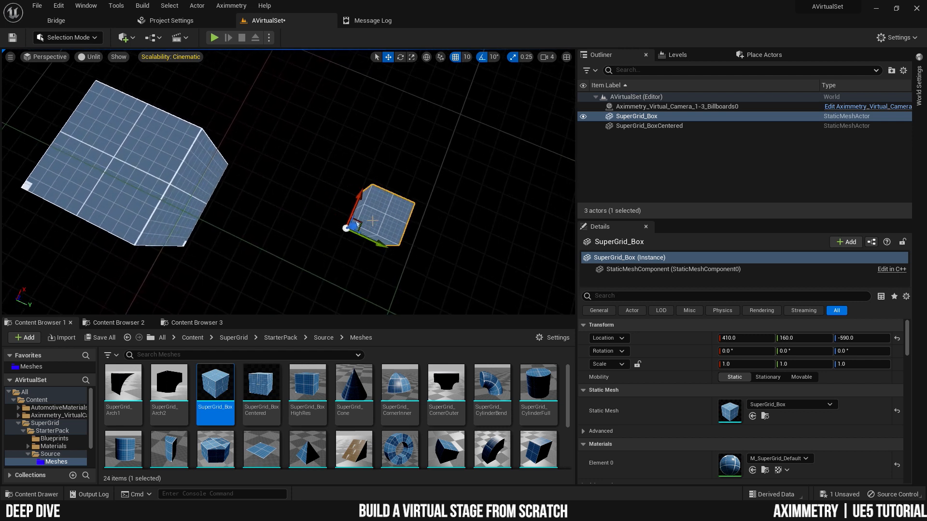
pyautogui.press('Delete')
# Select the SuperGrid_BoxCentered and reset its location to 0, 0, 0.
pyautogui.click(151, 174)
pyautogui.press('f')
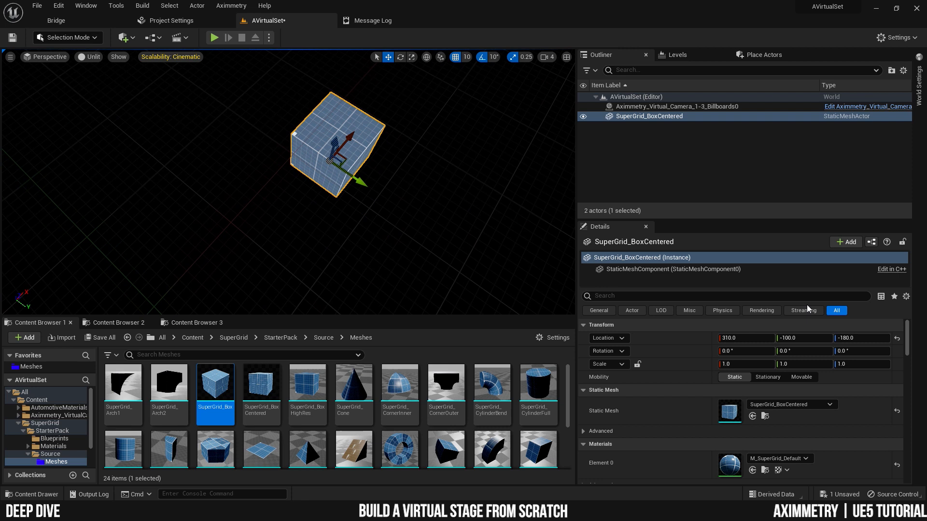
pyautogui.click(897, 338)
pyautogui.moveTo(425, 203); pyautogui.dragTo(444, 219, button='right')
pyautogui.moveTo(376, 246); pyautogui.dragTo(344, 233, button='right')
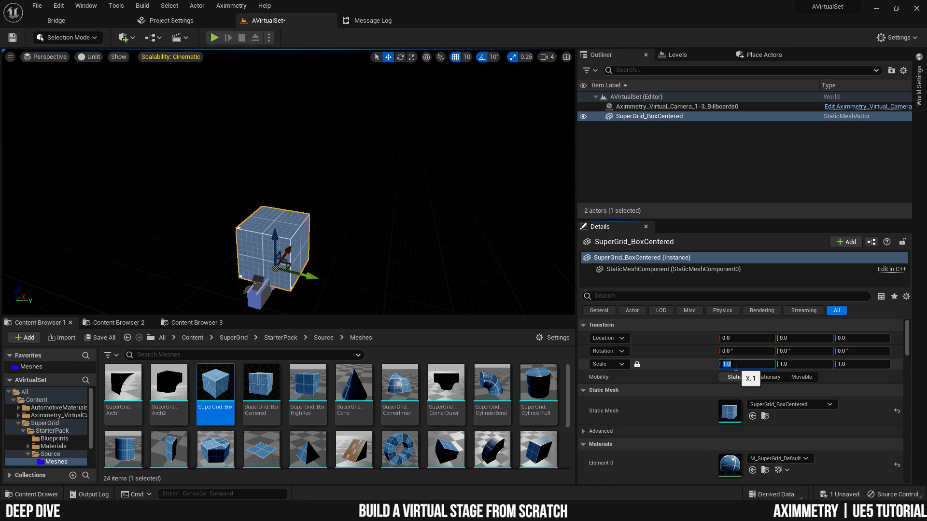
# Scale the SuperGrid_BoxCentered uniformly with locked proportions, trying 10 and settling on 20 for all axes.
pyautogui.press('Return')
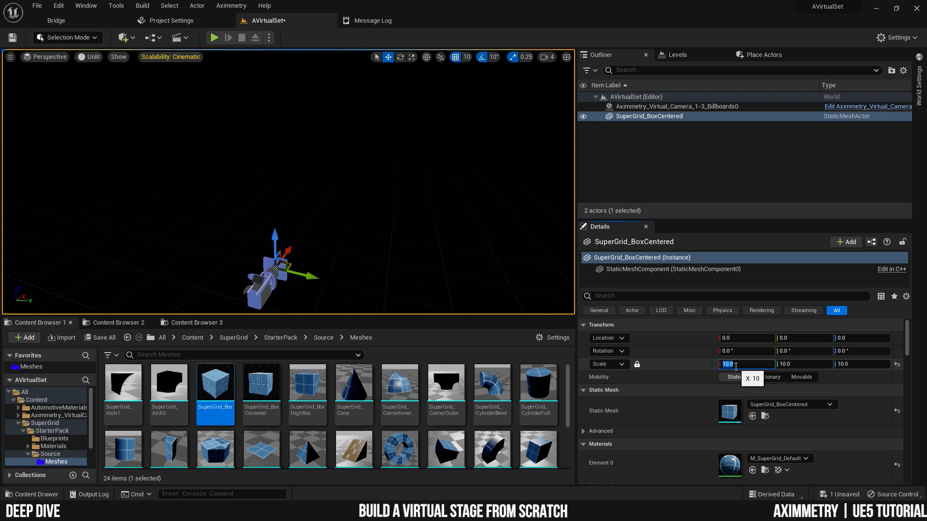
pyautogui.press('f')
pyautogui.moveTo(289, 182); pyautogui.dragTo(319, 182, button='right')
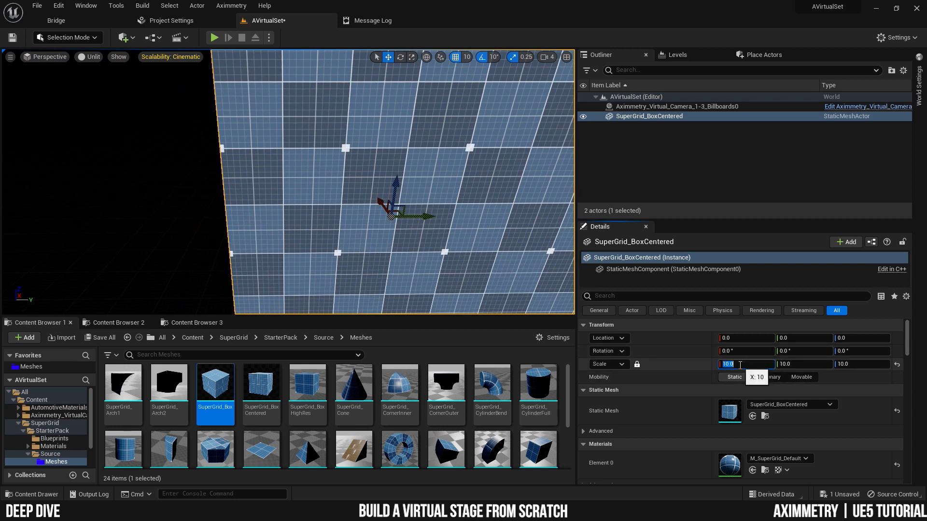
pyautogui.press('Return')
pyautogui.moveTo(386, 193); pyautogui.dragTo(319, 174, button='right')
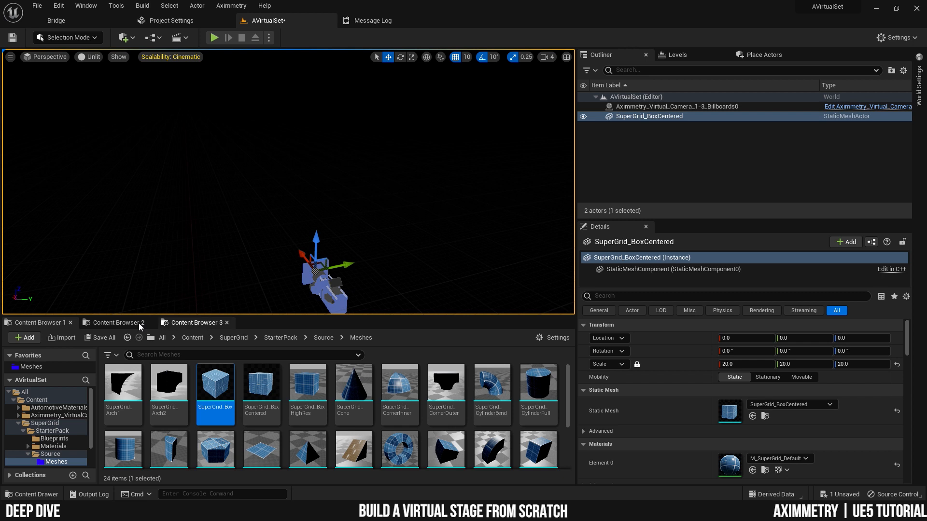
# Show Content Browser 2 and look at the list of available Content Browser windows.
pyautogui.click(112, 323)
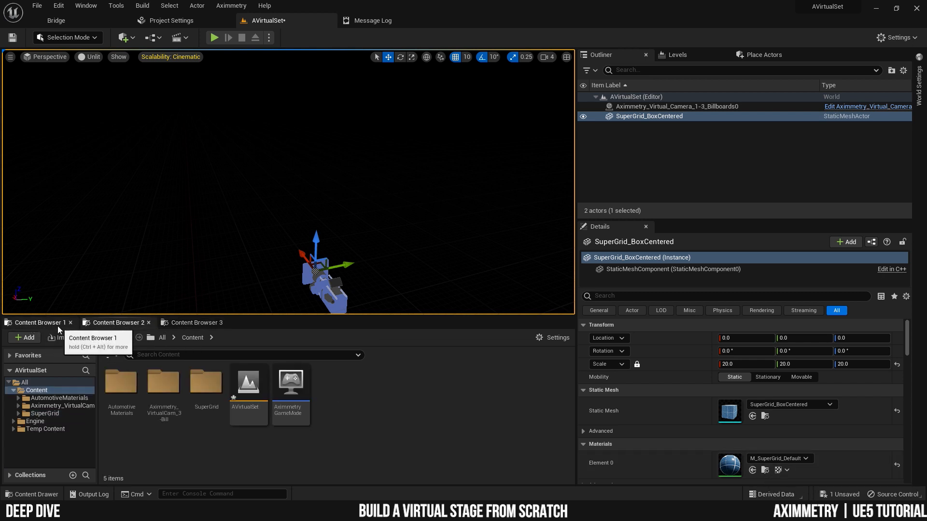
pyautogui.click(91, 6)
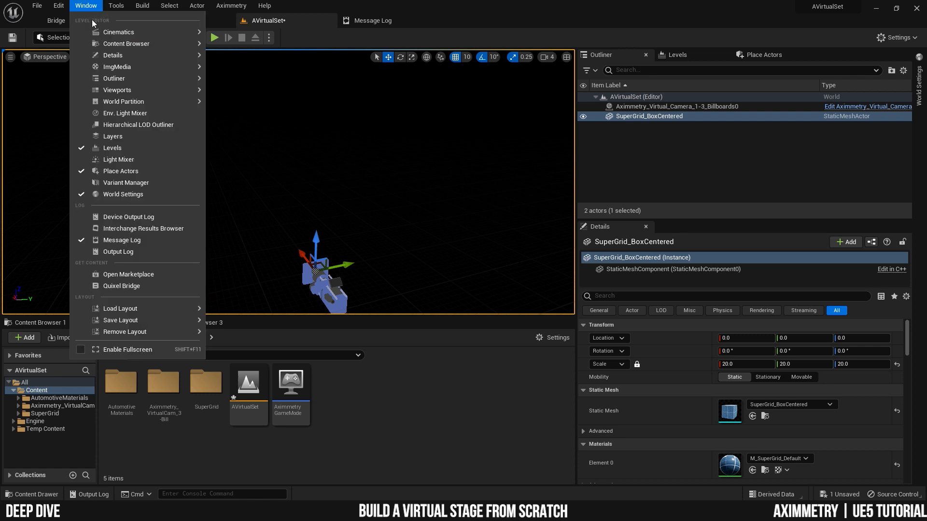
pyautogui.moveTo(137, 43)
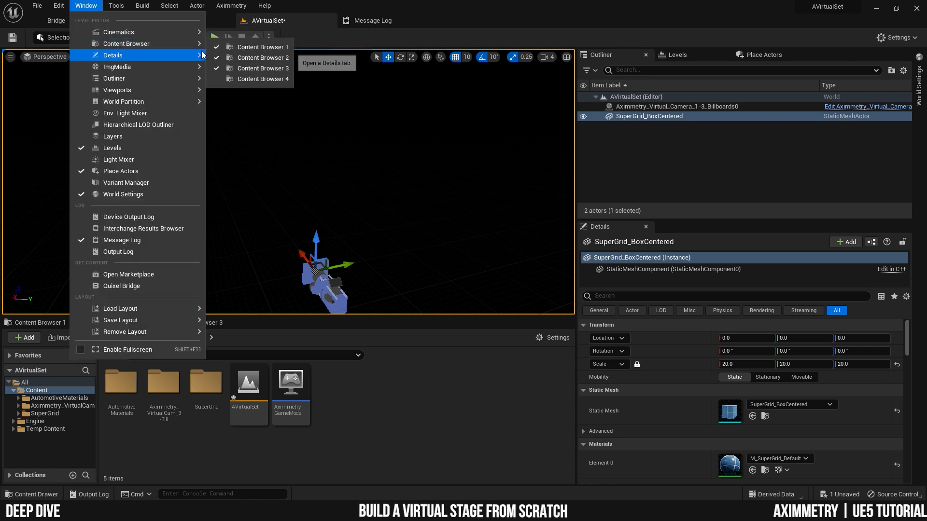
pyautogui.click(323, 454)
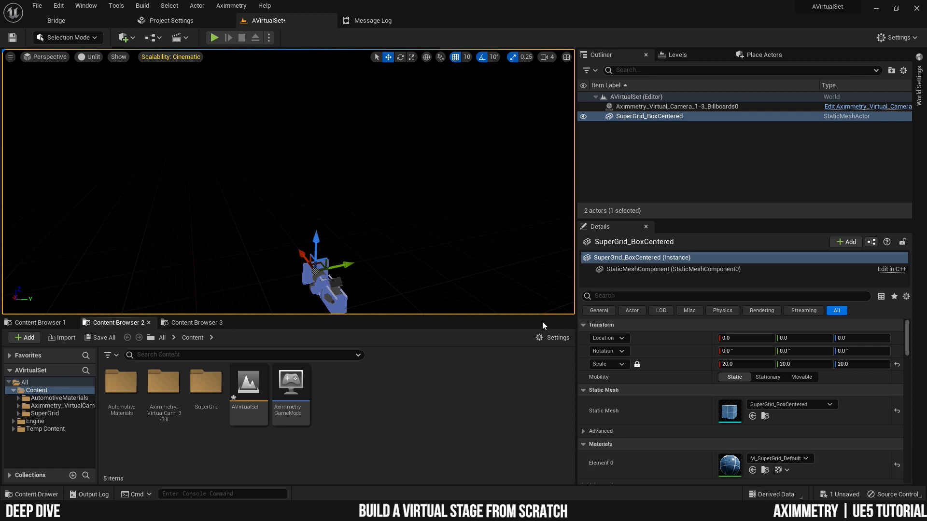
# Open the box's M_SuperGrid_Default material, locate its parent M_SuperGrid_SingleColor in the content, and open that parent material.
pyautogui.click(766, 471)
pyautogui.doubleClick(249, 384)
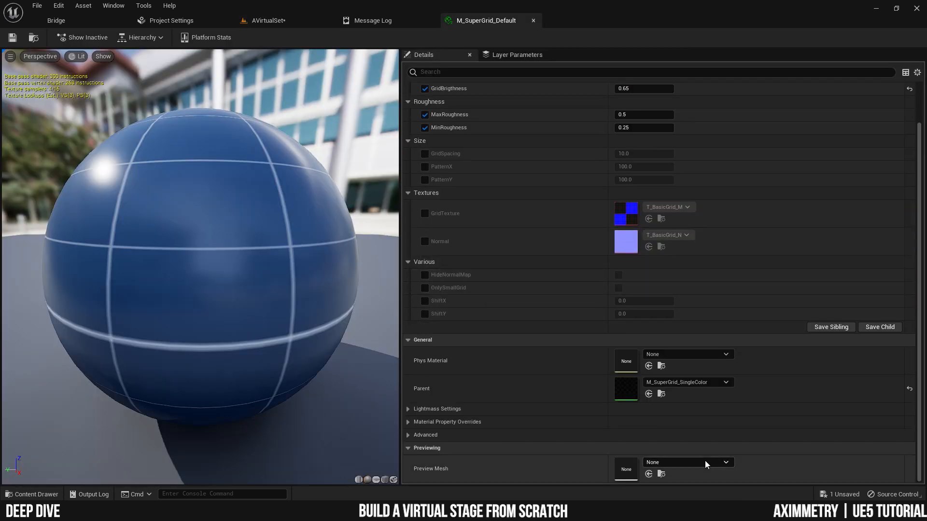
pyautogui.click(661, 395)
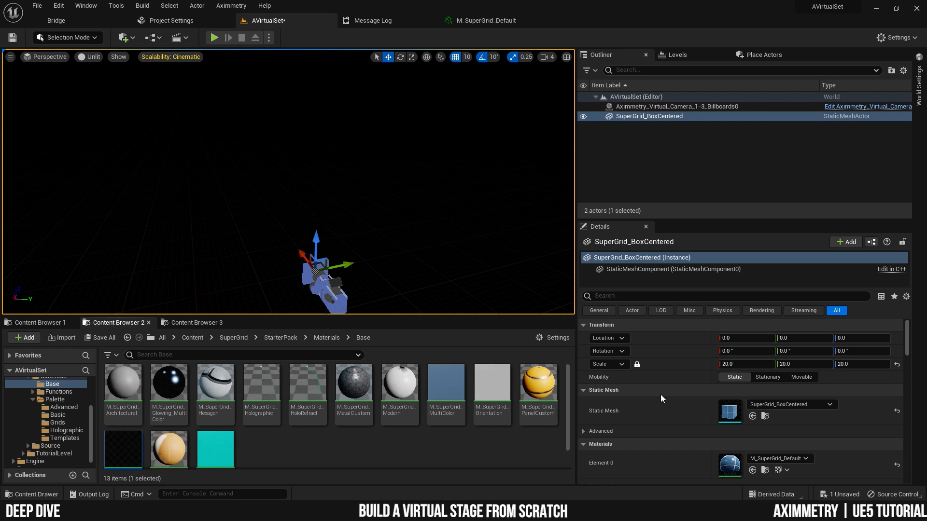
pyautogui.doubleClick(125, 452)
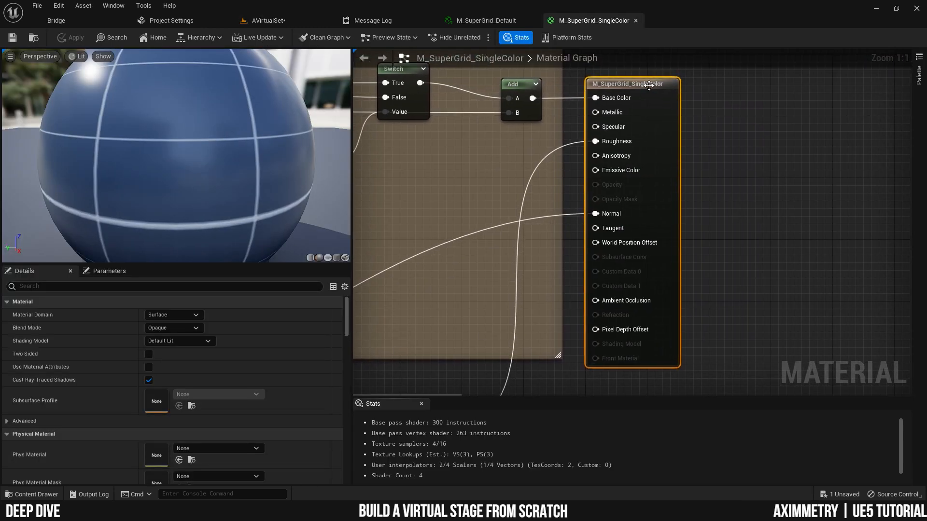
# Make the M_SuperGrid_SingleColor material two-sided, save it, and return to the AVirtualSet level.
pyautogui.click(149, 354)
pyautogui.scroll(-1, 302, 358)
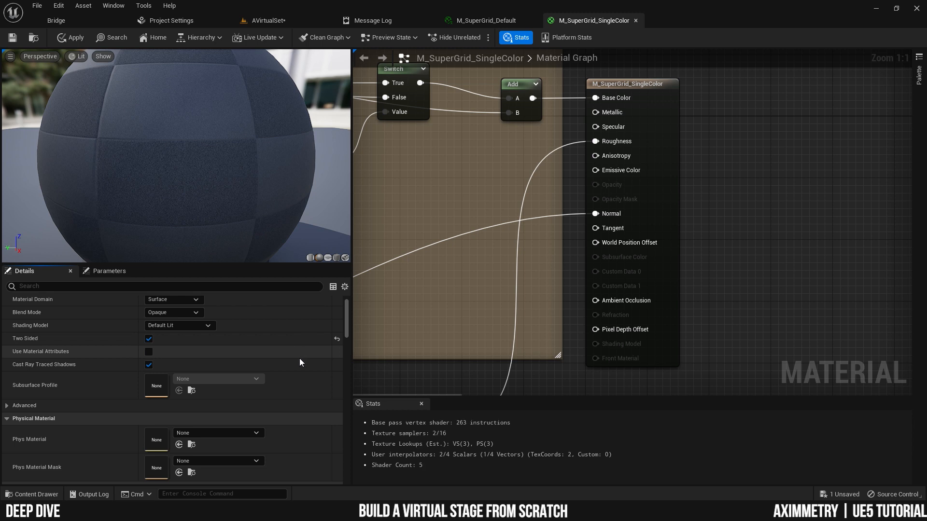
pyautogui.click(12, 38)
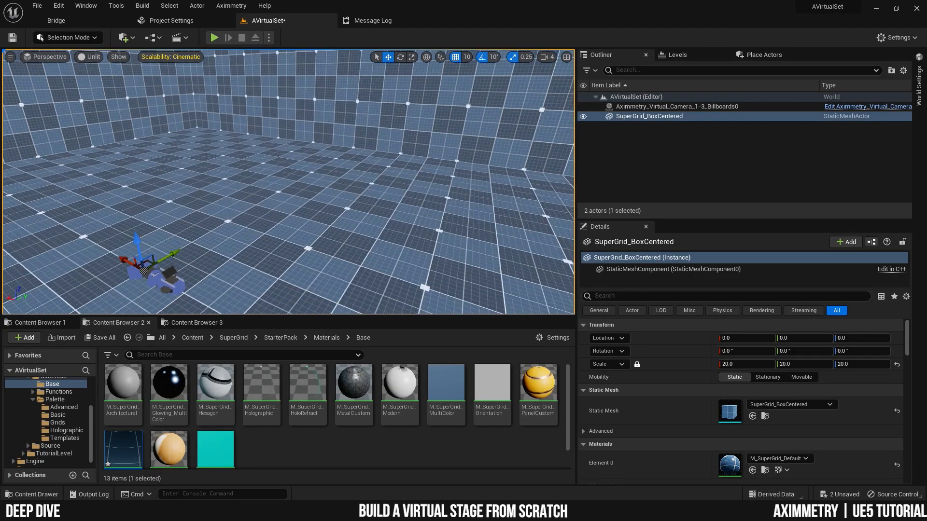
# Unlock the SuperGrid_BoxCentered's scale proportions and set its Z scale to 10.
pyautogui.moveTo(288, 182); pyautogui.dragTo(283, 159, button='right')
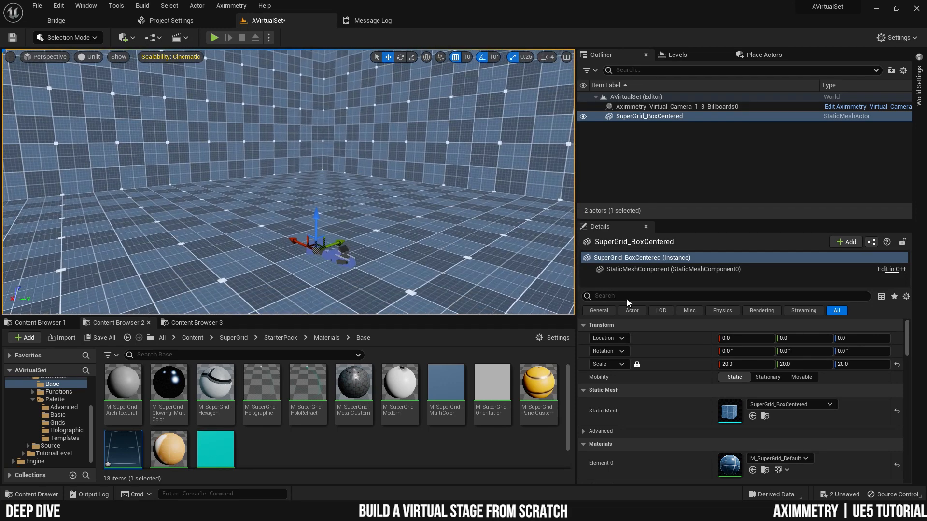
pyautogui.click(637, 364)
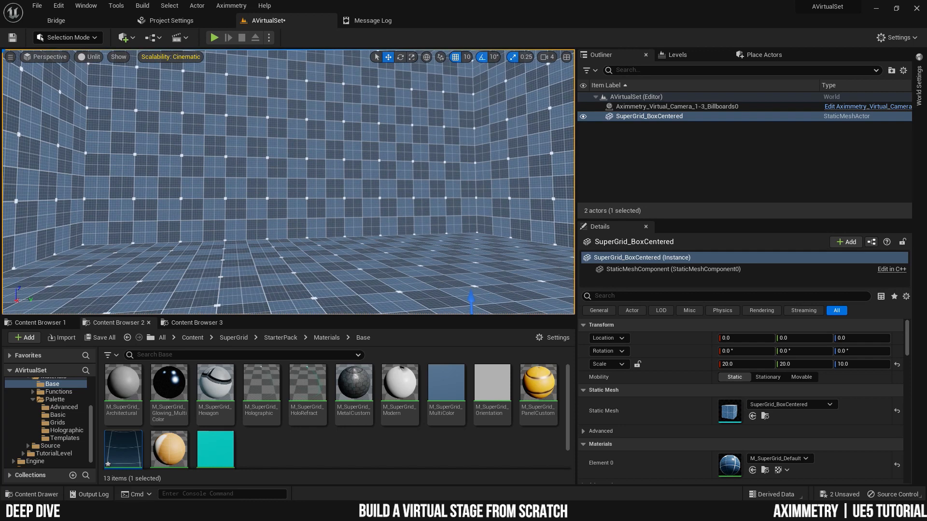
pyautogui.moveTo(289, 183); pyautogui.dragTo(440, 209, button='right')
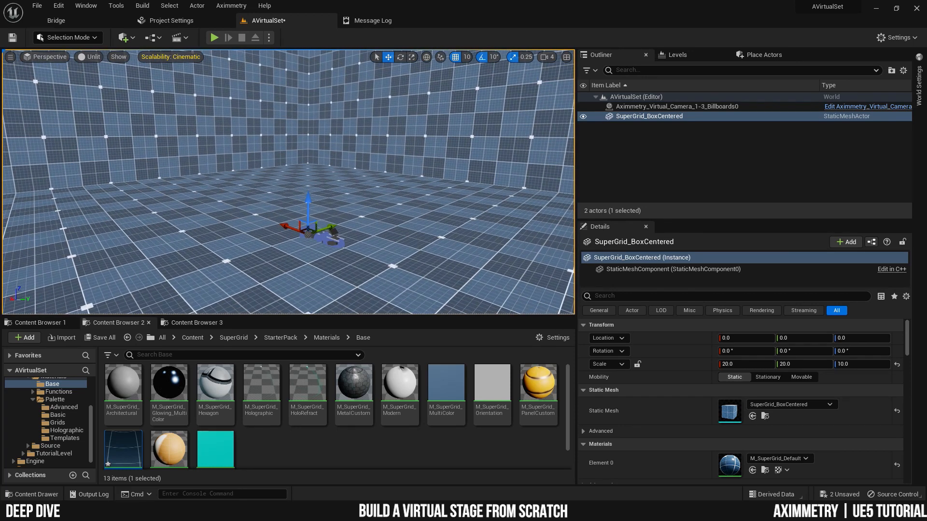
# Add another SuperGrid_BoxCentered mesh to the level, reset its location and move it along X to 320.
pyautogui.moveTo(382, 208)
pyautogui.mouseDown(button='right')
pyautogui.moveTo(425, 210)
pyautogui.moveTo(358, 212)
pyautogui.moveTo(378, 192)
pyautogui.mouseUp(button='right')
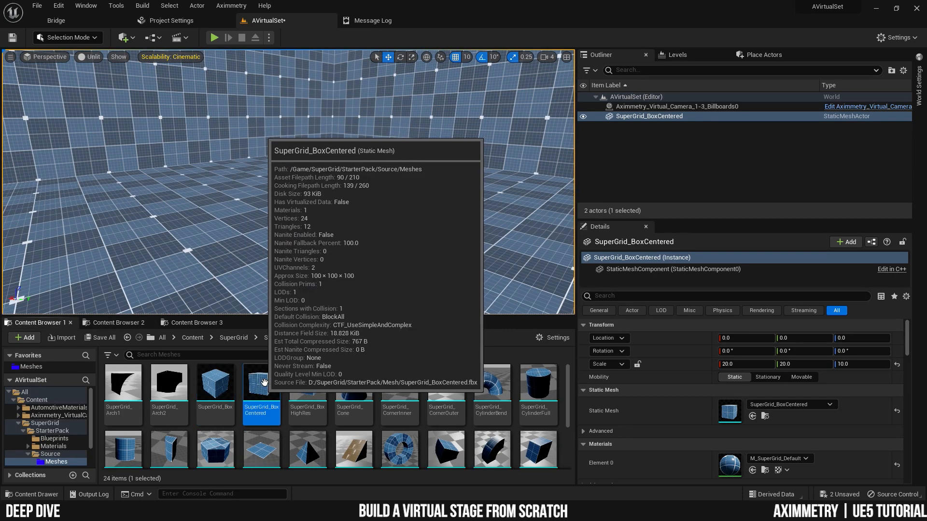
pyautogui.moveTo(262, 393); pyautogui.dragTo(326, 229)
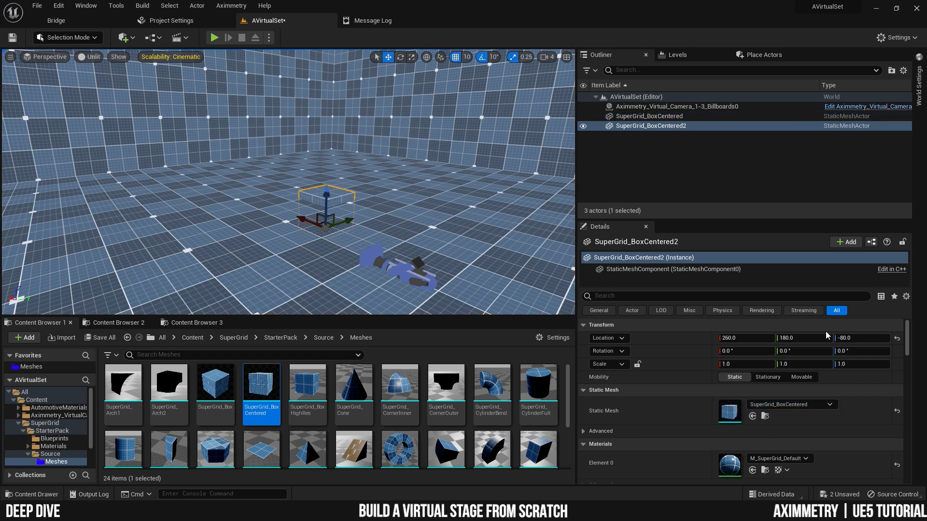
pyautogui.click(897, 339)
pyautogui.moveTo(415, 232); pyautogui.dragTo(427, 236, button='right')
pyautogui.moveTo(339, 259); pyautogui.dragTo(382, 273, button='right')
pyautogui.moveTo(340, 222); pyautogui.dragTo(183, 179)
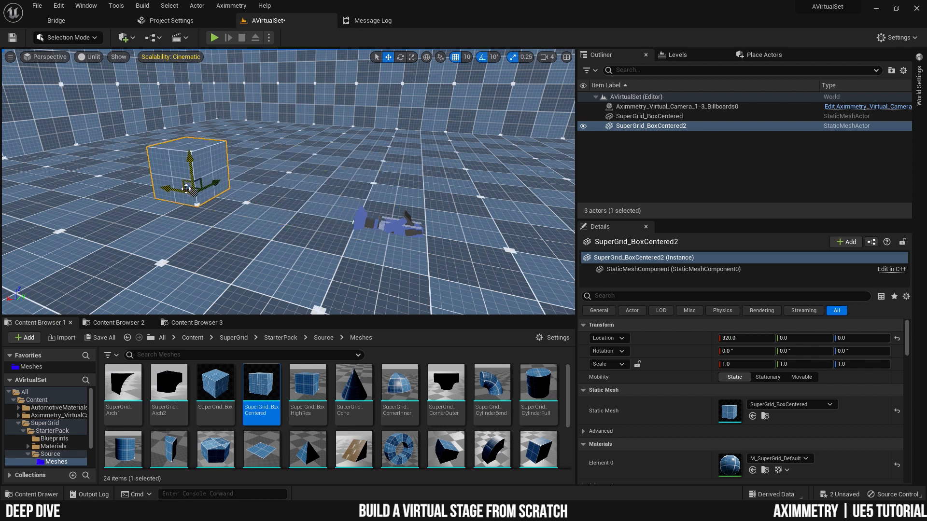
# Scale SuperGrid_BoxCentered2 into a low platform with X 4, Y 8 and Z 0.4.
pyautogui.moveTo(736, 364)
pyautogui.mouseDown()
pyautogui.moveTo(746, 364)
pyautogui.moveTo(736, 373)
pyautogui.mouseUp()
pyautogui.click(734, 364)
pyautogui.write('4')
pyautogui.press('Return')
pyautogui.moveTo(787, 364); pyautogui.dragTo(811, 364)
pyautogui.click(787, 364)
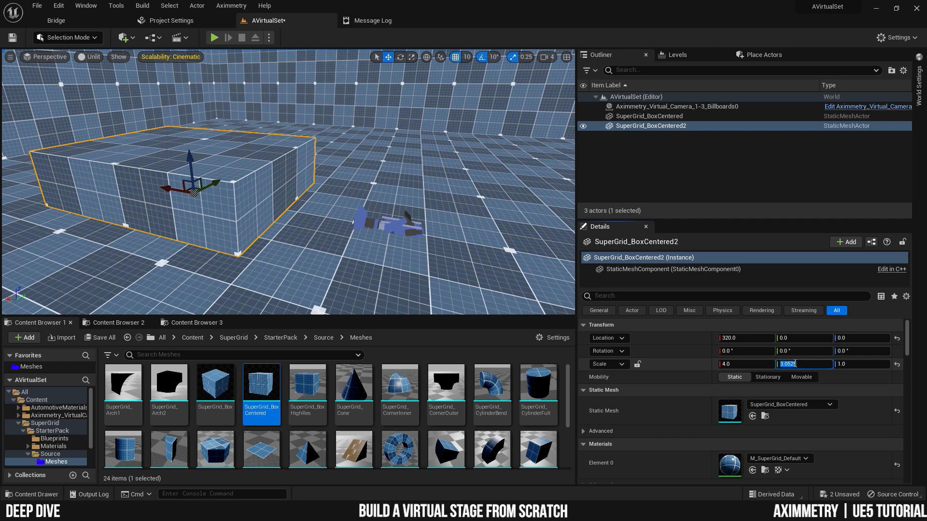
pyautogui.press('Return')
pyautogui.moveTo(343, 211); pyautogui.dragTo(304, 211, button='right')
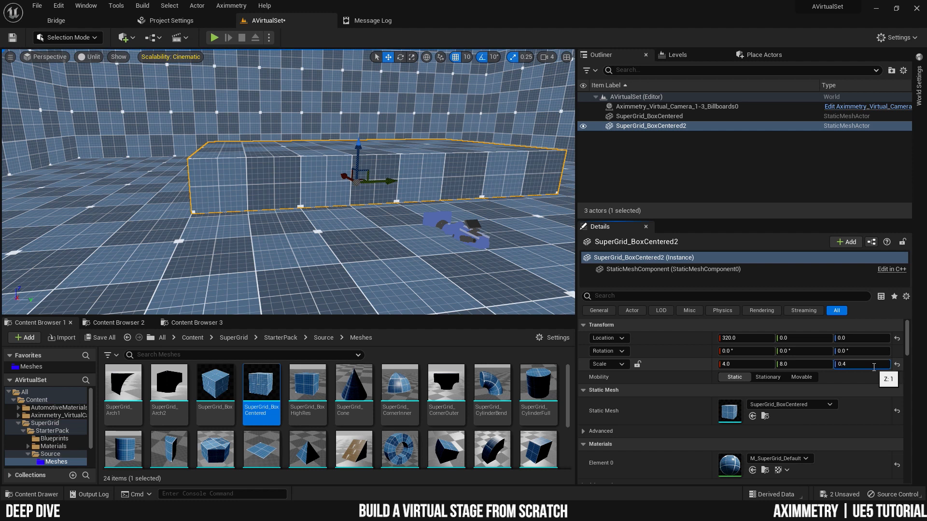
pyautogui.press('Return')
# Set the platform's X location to 400.
pyautogui.moveTo(212, 181); pyautogui.dragTo(362, 201, button='right')
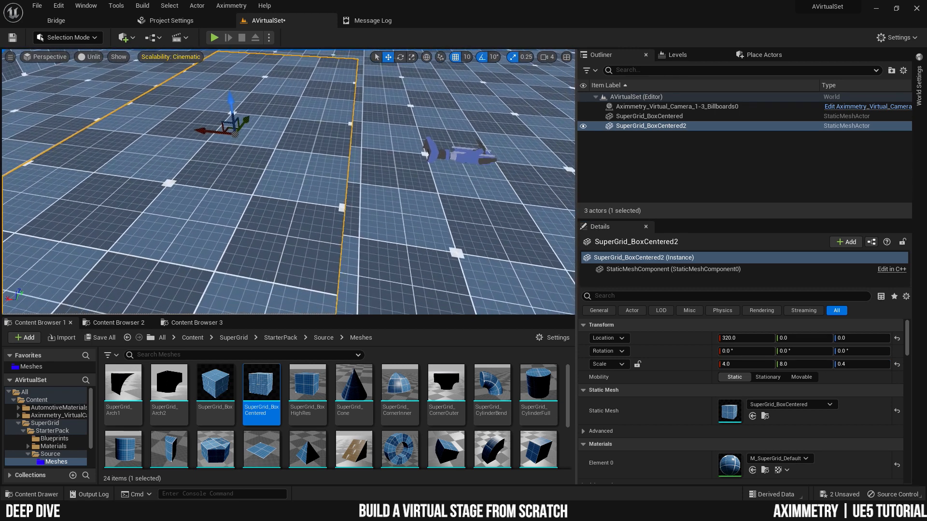
pyautogui.moveTo(203, 130); pyautogui.dragTo(213, 132)
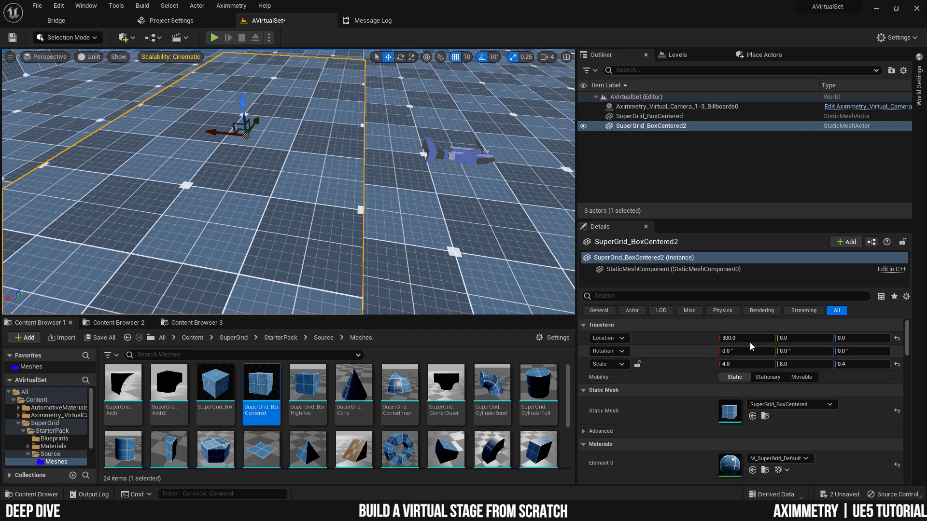
pyautogui.moveTo(477, 174)
pyautogui.mouseDown(button='right')
pyautogui.moveTo(463, 137)
pyautogui.moveTo(488, 166)
pyautogui.moveTo(454, 145)
pyautogui.moveTo(497, 164)
pyautogui.moveTo(476, 162)
pyautogui.moveTo(498, 162)
pyautogui.moveTo(483, 164)
pyautogui.mouseUp(button='right')
pyautogui.click(731, 338)
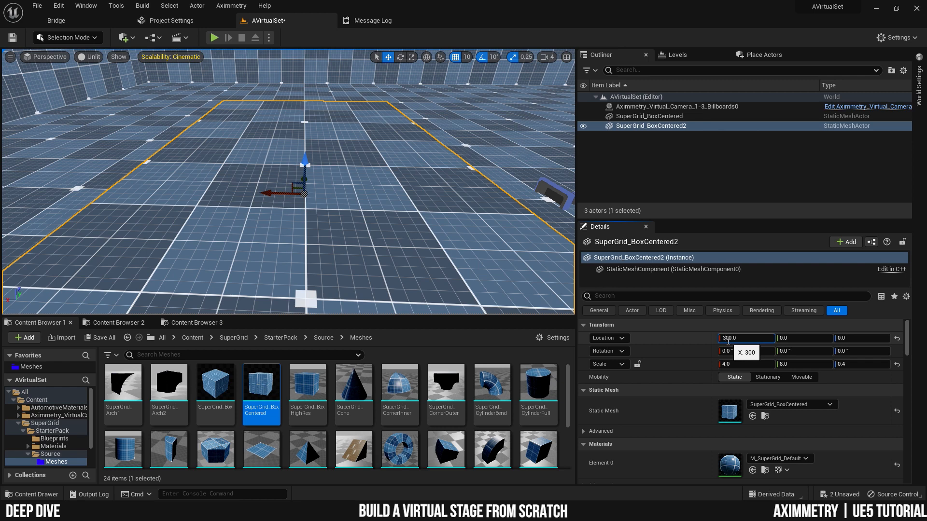
pyautogui.press('Return')
pyautogui.moveTo(500, 288); pyautogui.dragTo(424, 278, button='right')
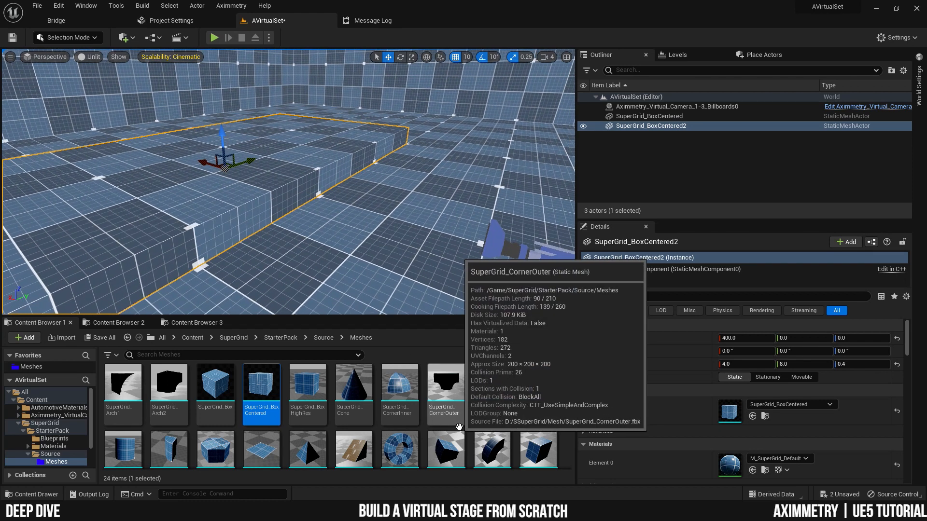
# Add a SuperGrid_Stairs mesh to the level and reset its location to the origin.
pyautogui.scroll(-3, 457, 425)
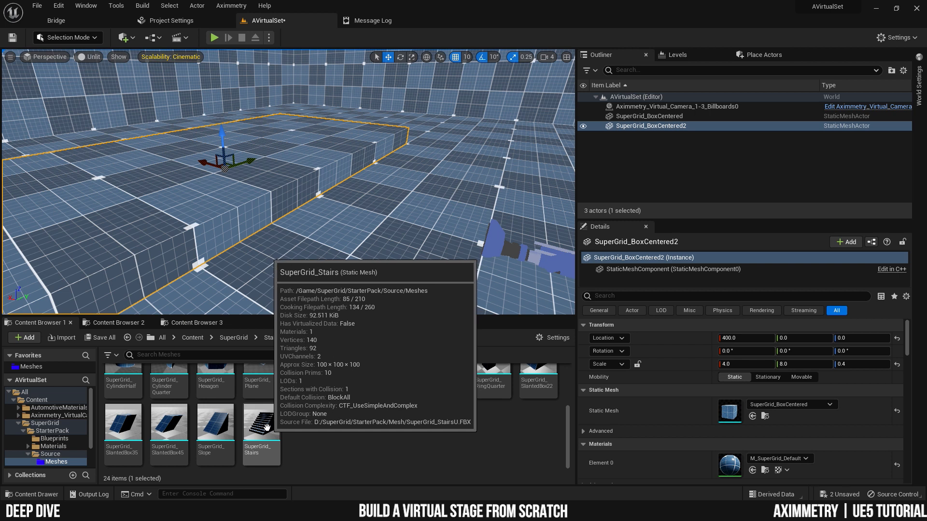
pyautogui.moveTo(264, 425); pyautogui.dragTo(399, 235)
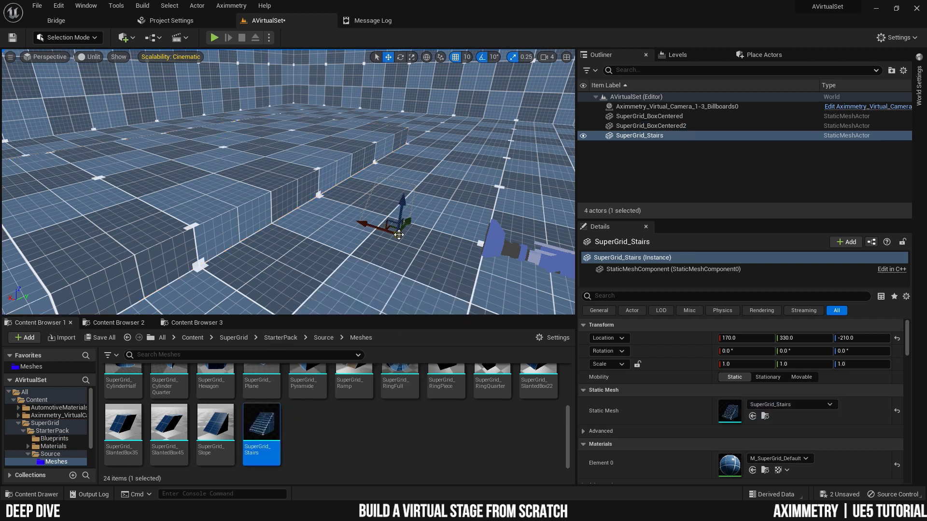
pyautogui.click(897, 338)
# Rotate the stairs about -90° around Z so they climb toward the platform, and move them along Y to 50.
pyautogui.moveTo(381, 277); pyautogui.dragTo(295, 277, button='right')
pyautogui.press('e')
pyautogui.moveTo(298, 264); pyautogui.dragTo(282, 305)
pyautogui.press('w')
pyautogui.moveTo(357, 242); pyautogui.dragTo(308, 242)
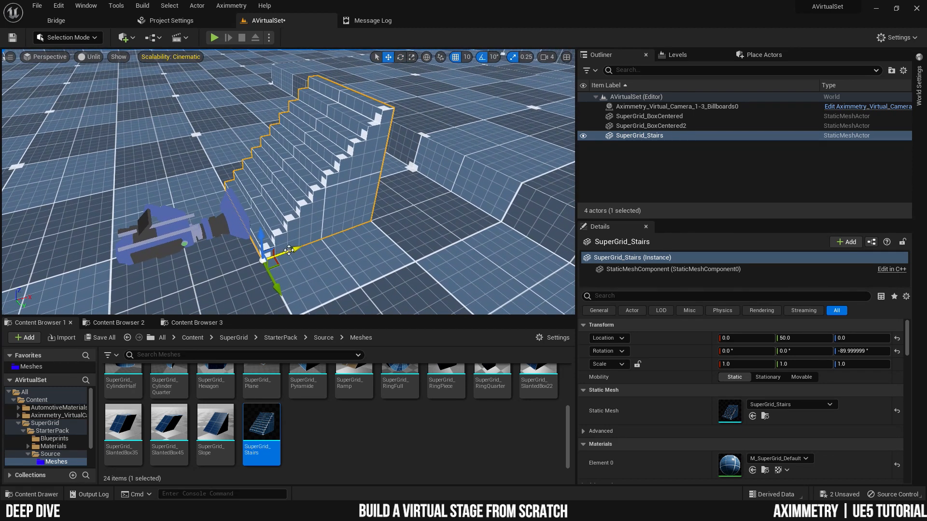
# Set the stairs' Z scale to 0.4 to match the platform's height.
pyautogui.moveTo(418, 177); pyautogui.dragTo(463, 153, button='right')
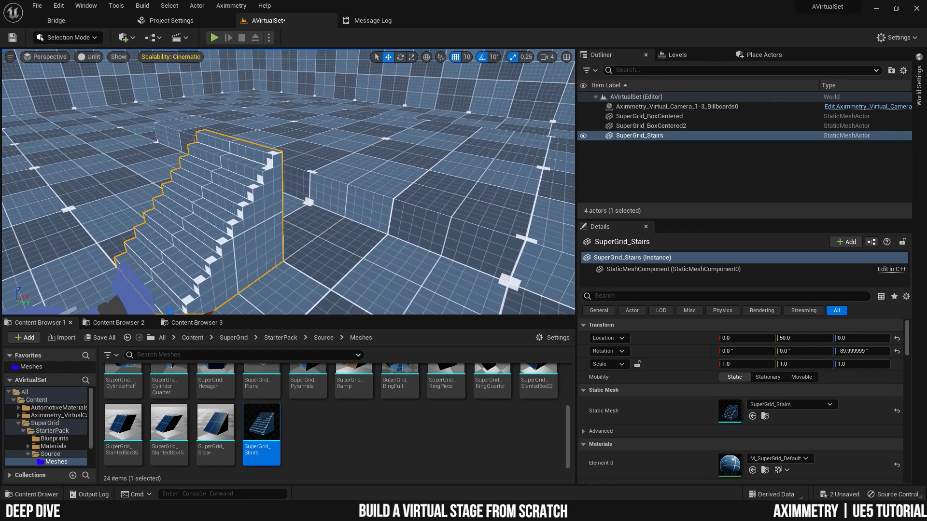
pyautogui.keyDown('alt'); pyautogui.moveTo(417, 177); pyautogui.dragTo(555, 182); pyautogui.keyUp('alt')
pyautogui.moveTo(418, 177); pyautogui.dragTo(398, 131, button='right')
pyautogui.click(855, 367)
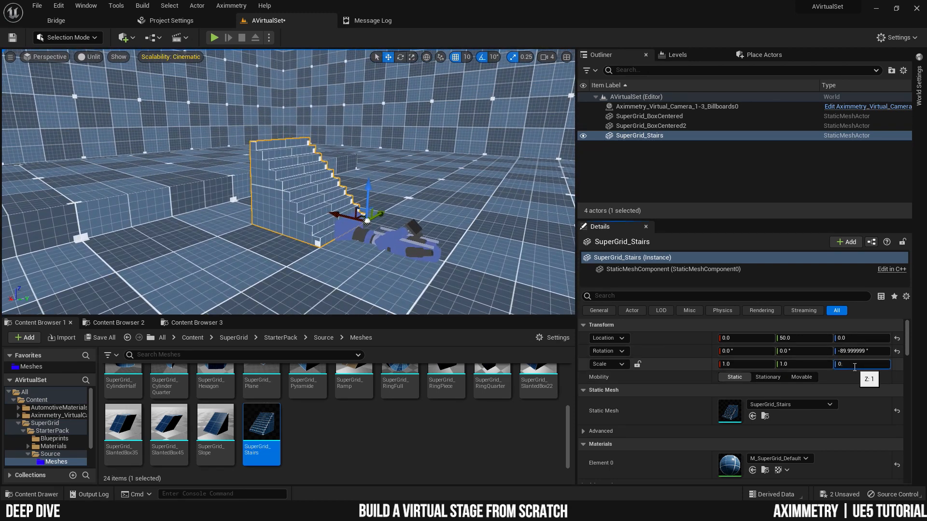
pyautogui.press('Return')
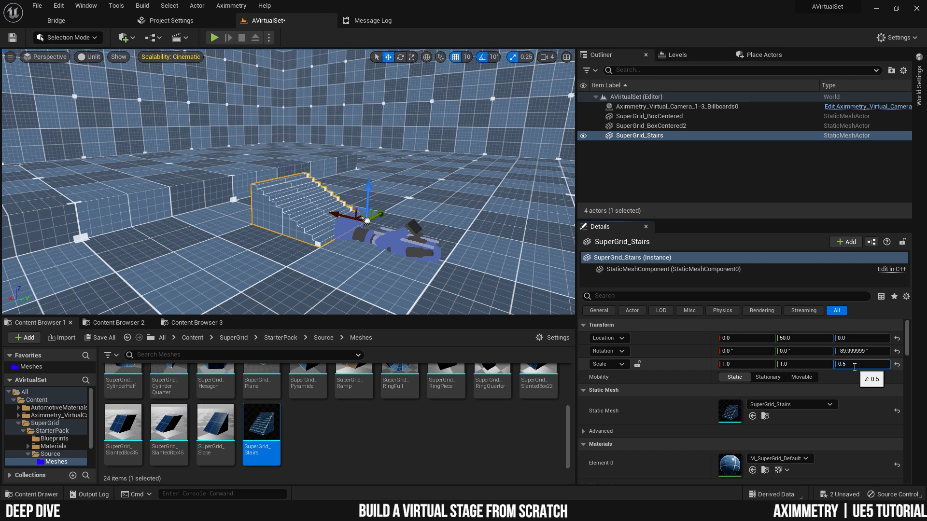
pyautogui.write('0.4')
pyautogui.press('Return')
# Move the stairs against the platform's front edge at X 100 and shift them sideways to about Y 260.
pyautogui.moveTo(308, 207); pyautogui.dragTo(348, 217, button='right')
pyautogui.moveTo(337, 202); pyautogui.dragTo(260, 195)
pyautogui.moveTo(254, 195); pyautogui.dragTo(153, 241, button='right')
pyautogui.moveTo(298, 208); pyautogui.dragTo(298, 212, button='right')
pyautogui.press('s')
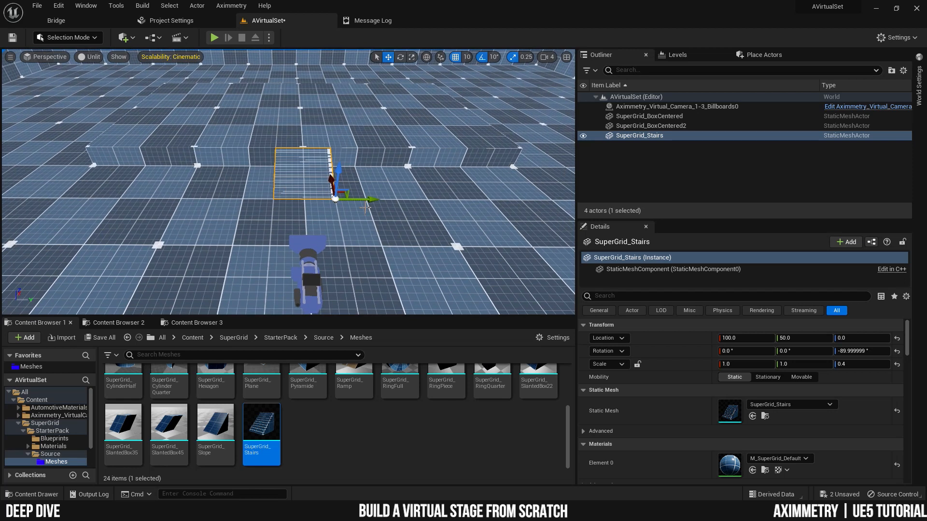
pyautogui.moveTo(364, 198); pyautogui.dragTo(482, 194)
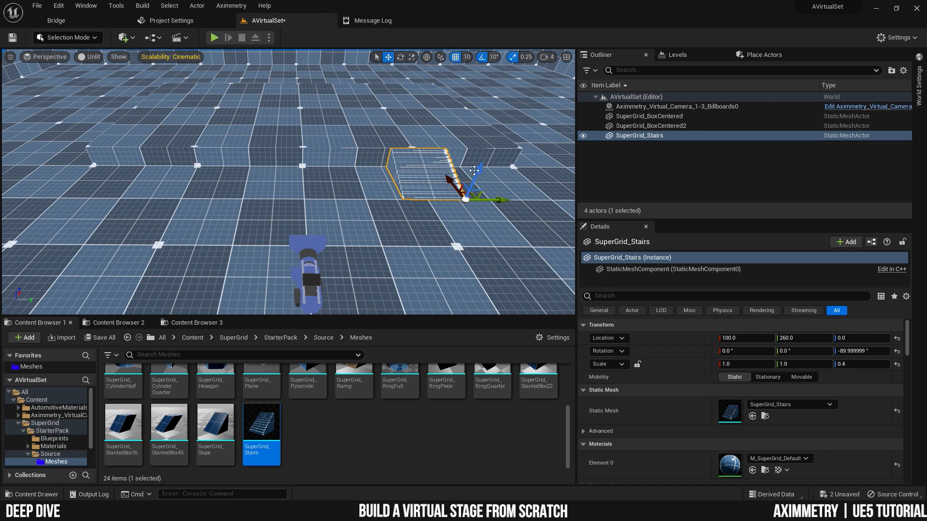
# Duplicate the stairs along Y to -150, near the opposite side of the platform's front edge.
pyautogui.press('f')
pyautogui.scroll(-5, 346, 229)
pyautogui.keyDown('alt'); pyautogui.moveTo(355, 220); pyautogui.dragTo(190, 198); pyautogui.keyUp('alt')
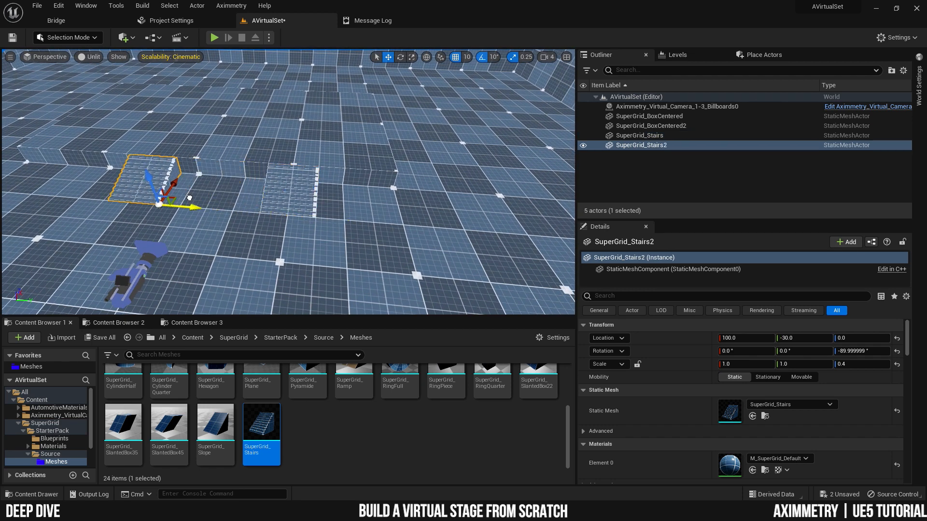
pyautogui.moveTo(126, 190); pyautogui.dragTo(226, 145, button='right')
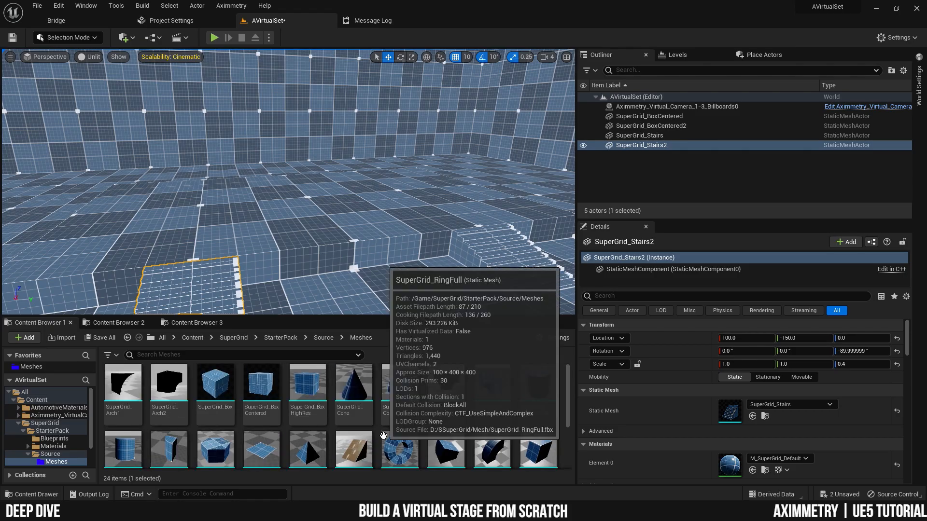
# Add a SuperGrid_Box mesh on top of the platform and shift it along X to about 610.
pyautogui.moveTo(224, 388); pyautogui.dragTo(255, 232)
pyautogui.moveTo(262, 189); pyautogui.dragTo(262, 188)
pyautogui.moveTo(262, 189); pyautogui.dragTo(333, 182, button='right')
pyautogui.moveTo(334, 182); pyautogui.dragTo(258, 189)
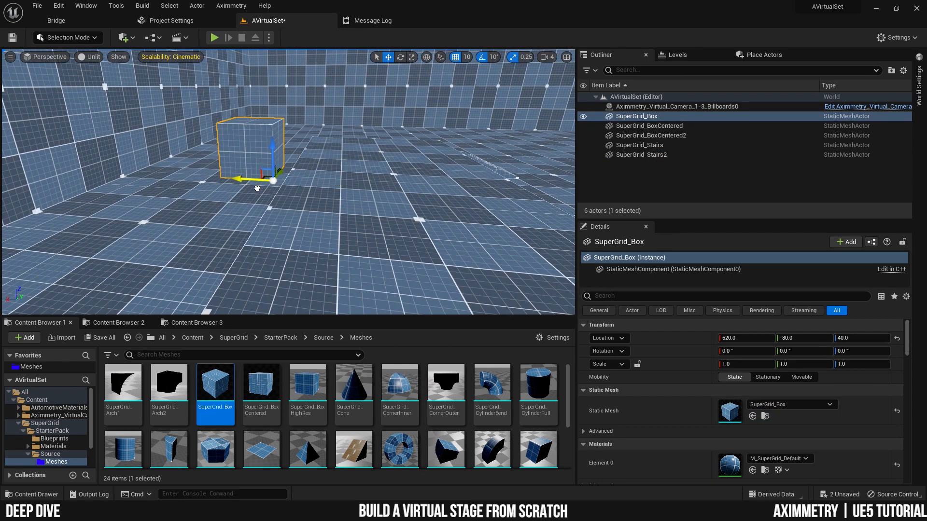
pyautogui.moveTo(263, 189); pyautogui.dragTo(222, 202, button='right')
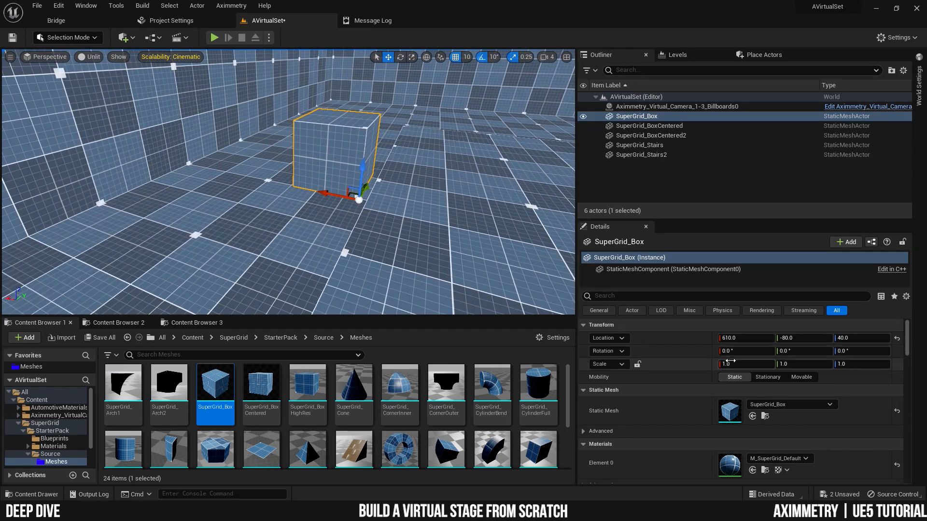
# Set the SuperGrid_Box's X scale to 0.5 and reposition it at X 600, Y 0, Z 0.
pyautogui.click(746, 366)
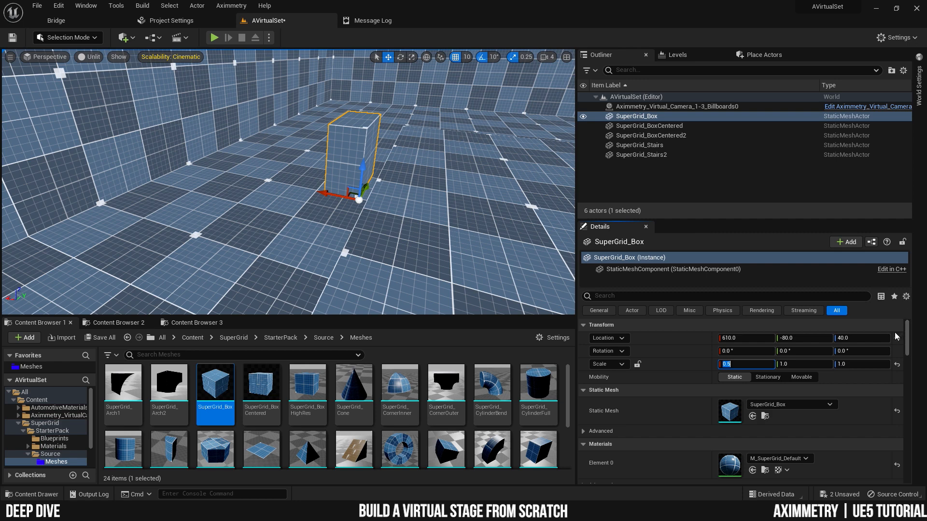
pyautogui.click(899, 341)
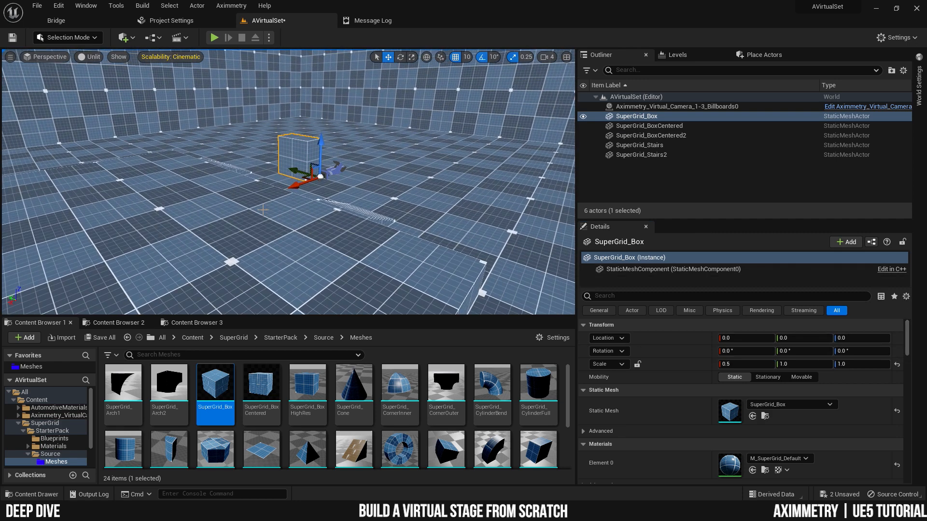
pyautogui.moveTo(367, 140); pyautogui.dragTo(414, 112, button='right')
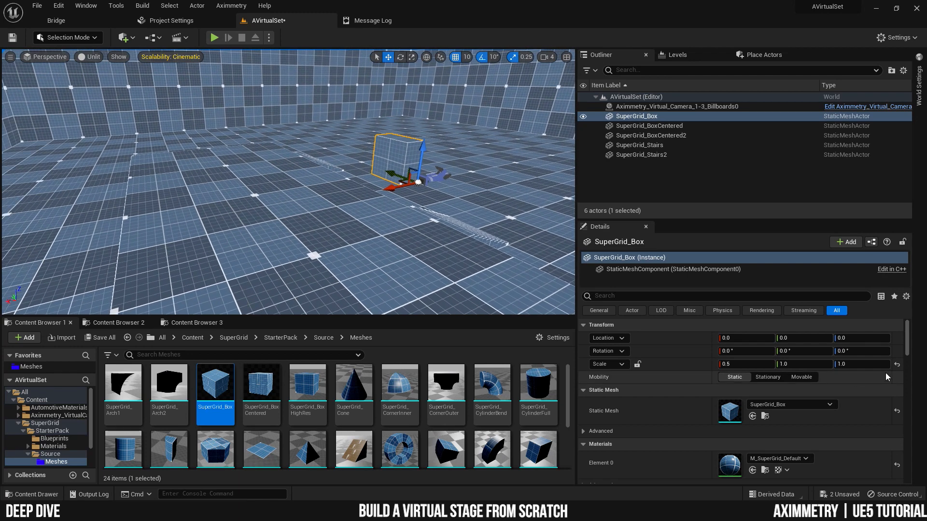
pyautogui.moveTo(399, 187); pyautogui.dragTo(84, 229)
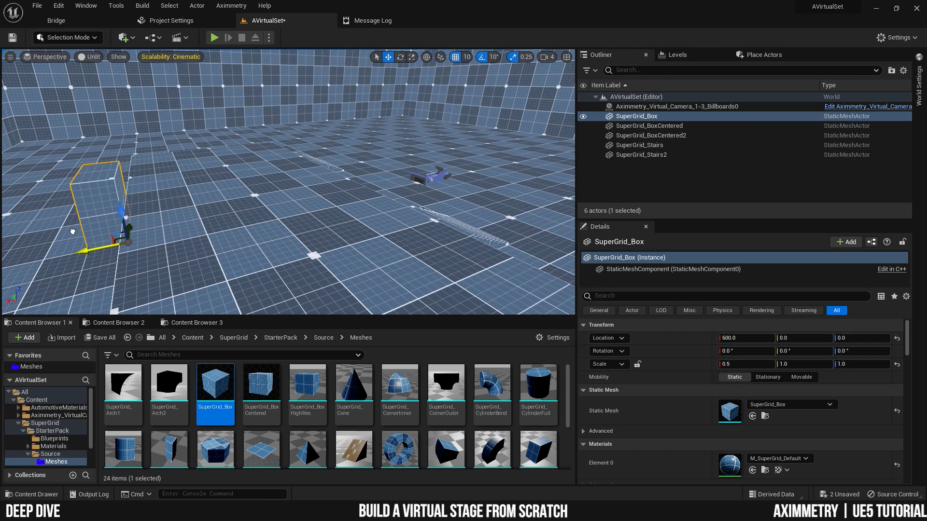
# Set the SuperGrid_Box's Y scale to 6 to stretch it into a long, low wall.
pyautogui.press('w')
pyautogui.moveTo(182, 200); pyautogui.dragTo(211, 229, button='right')
pyautogui.moveTo(231, 282)
pyautogui.mouseDown()
pyautogui.moveTo(222, 293)
pyautogui.moveTo(231, 285)
pyautogui.mouseUp()
pyautogui.press('d')
pyautogui.moveTo(230, 284); pyautogui.dragTo(121, 213, button='right')
pyautogui.press('s')
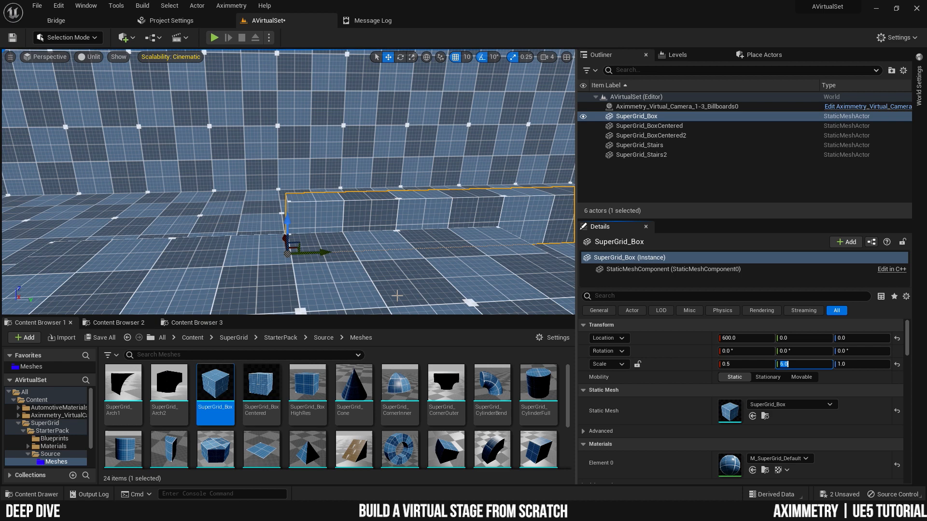
# Move the long box along Y to -300 to center it on the platform.
pyautogui.moveTo(397, 295); pyautogui.dragTo(397, 302, button='right')
pyautogui.press('s')
pyautogui.moveTo(264, 220); pyautogui.dragTo(213, 225)
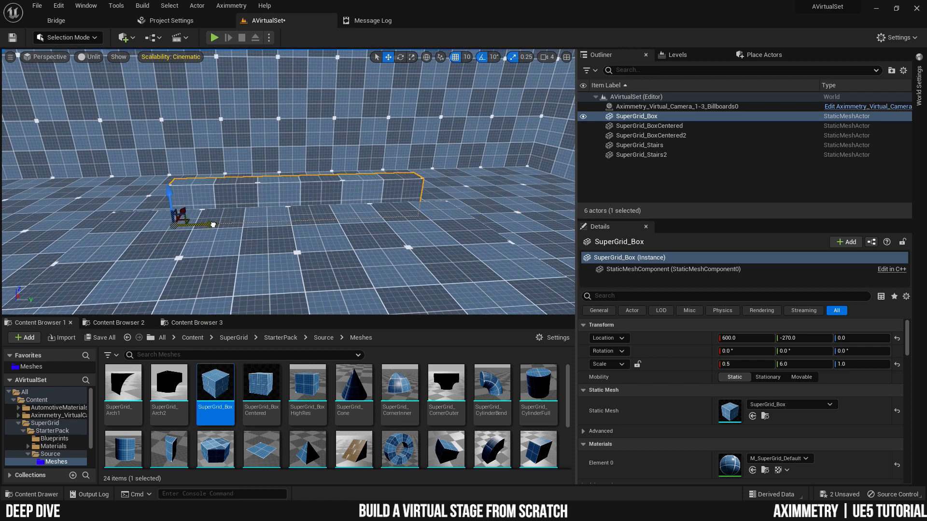
# Examine the long box's placement on the platform from different angles and distances.
pyautogui.moveTo(299, 222); pyautogui.dragTo(241, 221, button='right')
pyautogui.press('s')
pyautogui.press('w')
pyautogui.press('d')
pyautogui.moveTo(334, 247); pyautogui.dragTo(355, 266, button='right')
pyautogui.moveTo(352, 194); pyautogui.dragTo(420, 213, button='right')
pyautogui.press('a')
pyautogui.press('a')
pyautogui.moveTo(168, 152); pyautogui.dragTo(227, 169, button='right')
pyautogui.moveTo(263, 223); pyautogui.dragTo(237, 186, button='right')
pyautogui.press('d')
pyautogui.press('a')
pyautogui.press('s')
pyautogui.press('a')
pyautogui.press('d')
# Duplicate the long box straight up to Z 200.
pyautogui.moveTo(463, 267); pyautogui.dragTo(479, 260, button='right')
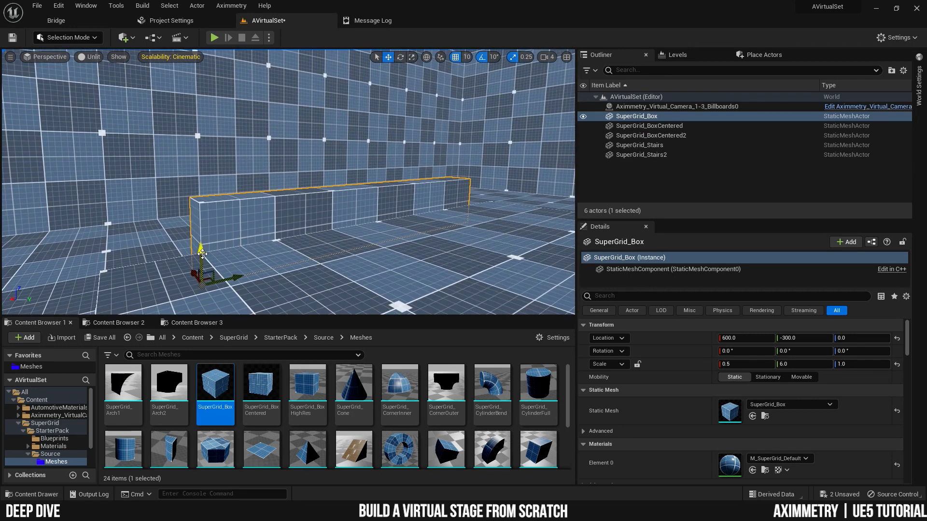
pyautogui.keyDown('alt'); pyautogui.moveTo(203, 256); pyautogui.dragTo(229, 82); pyautogui.keyUp('alt')
pyautogui.press('w')
pyautogui.moveTo(251, 149); pyautogui.dragTo(261, 189, button='right')
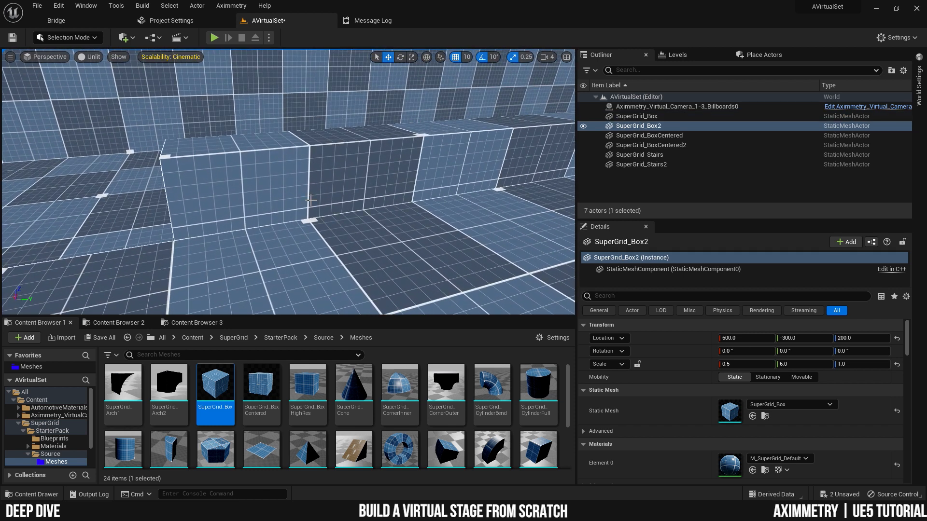
# Select the raised copy SuperGrid_Box2 and set its Z scale to 0.5.
pyautogui.click(309, 189)
pyautogui.press('s')
pyautogui.moveTo(375, 198); pyautogui.dragTo(329, 133, button='right')
pyautogui.click(328, 139)
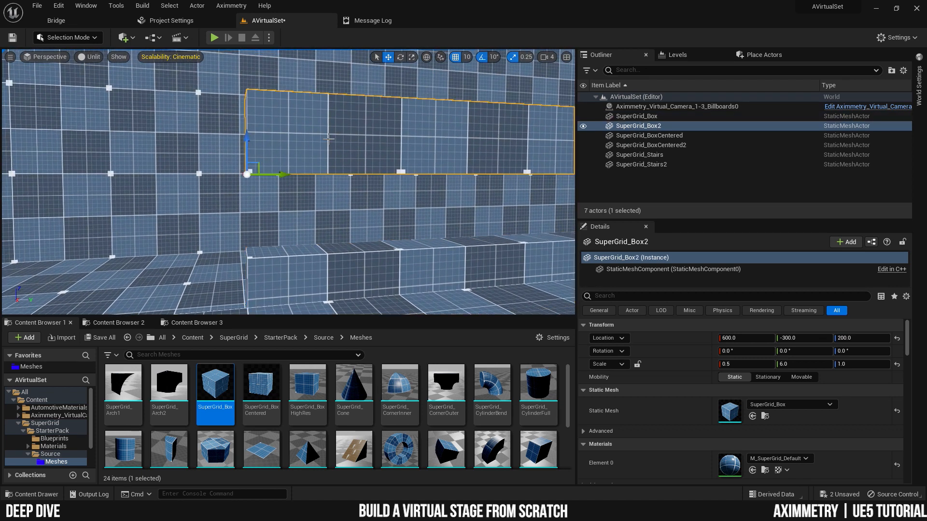
pyautogui.click(850, 362)
pyautogui.write('0.5')
pyautogui.press('Return')
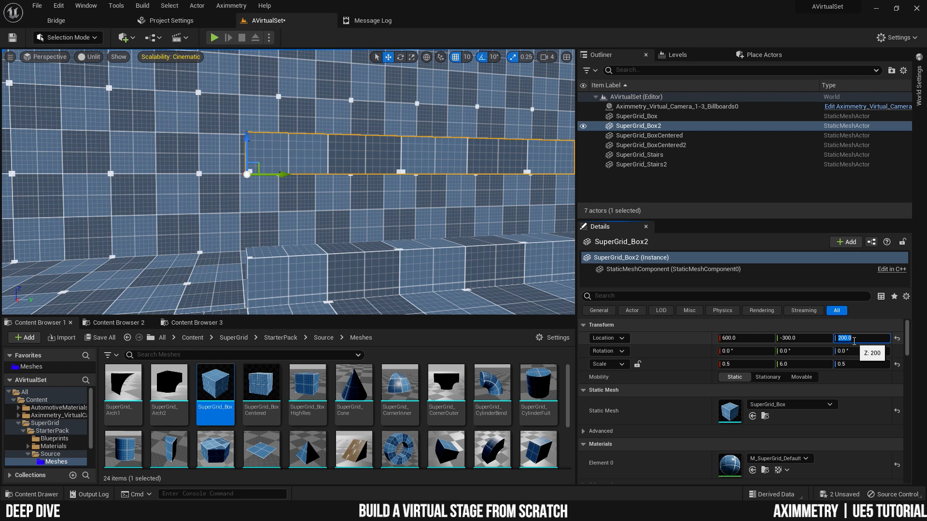
# Set SuperGrid_Box2's Z location to 300.
pyautogui.click(854, 341)
pyautogui.write('300')
pyautogui.press('Return')
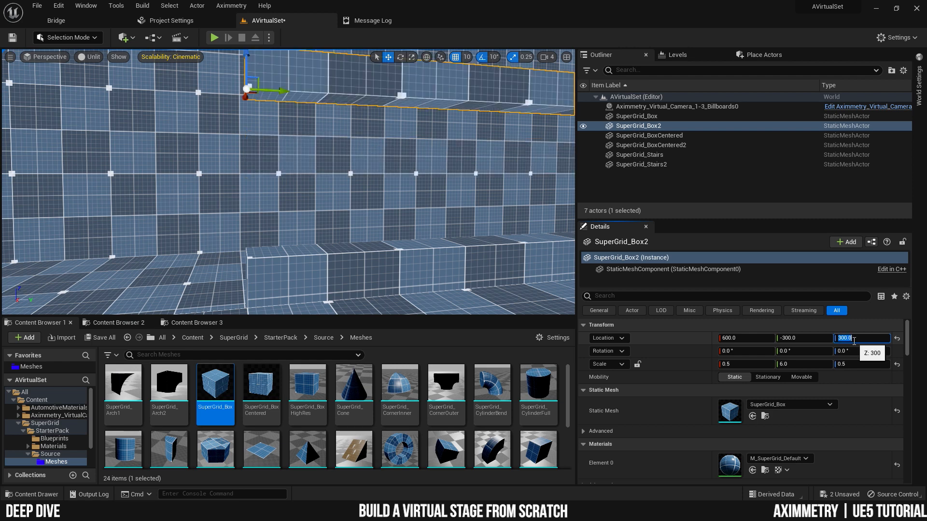
# Duplicate the raised box down onto the lower one at X 620, Z 100, and set the copy's X scale to 0.3.
pyautogui.moveTo(282, 232); pyautogui.dragTo(357, 196, button='right')
pyautogui.keyDown('alt'); pyautogui.moveTo(316, 77); pyautogui.dragTo(327, 214); pyautogui.keyUp('alt')
pyautogui.moveTo(350, 205); pyautogui.dragTo(359, 229, button='right')
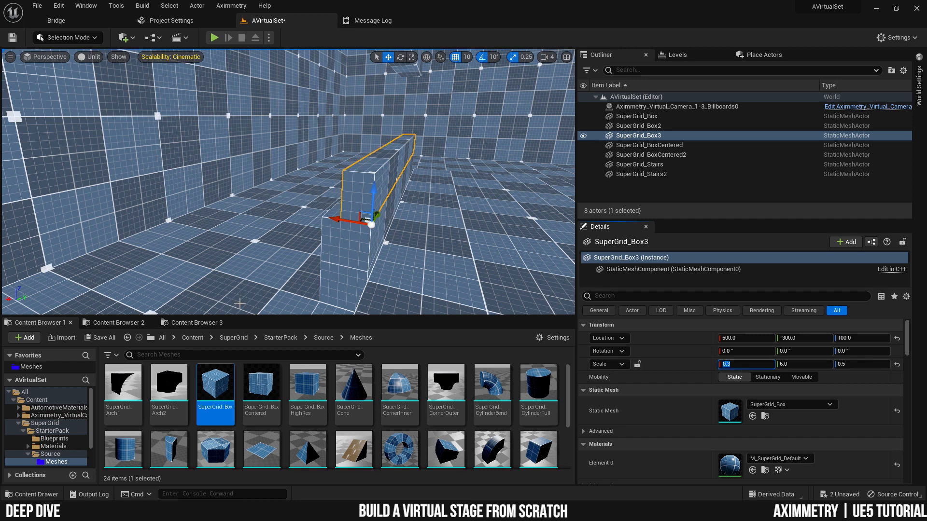
pyautogui.moveTo(347, 220); pyautogui.dragTo(326, 218)
pyautogui.moveTo(327, 218); pyautogui.dragTo(208, 203, button='right')
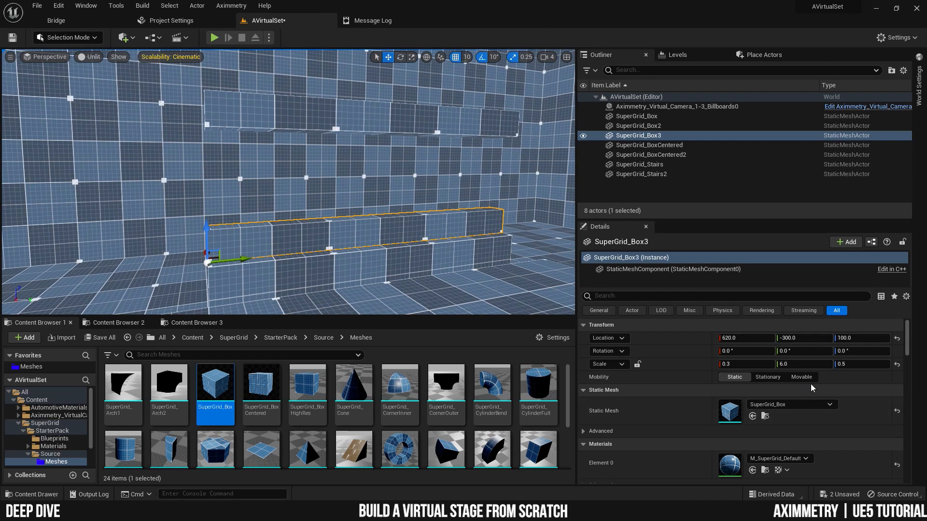
# Stretch SuperGrid_Box3 upward to a Z scale of 2.0 and check its joint with the box above.
pyautogui.moveTo(251, 256); pyautogui.dragTo(296, 271, button='right')
pyautogui.press('space')
pyautogui.press('space')
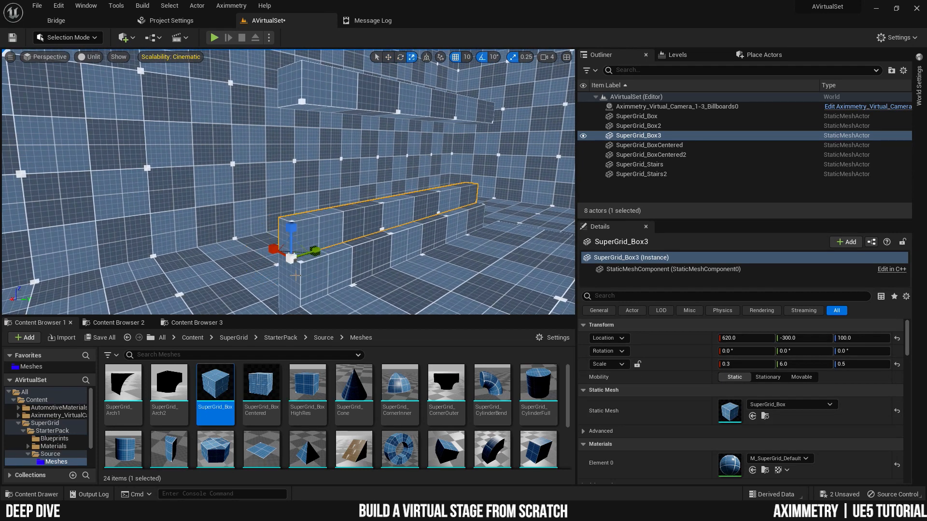
pyautogui.moveTo(291, 226); pyautogui.dragTo(292, 167)
pyautogui.moveTo(291, 227); pyautogui.dragTo(292, 191)
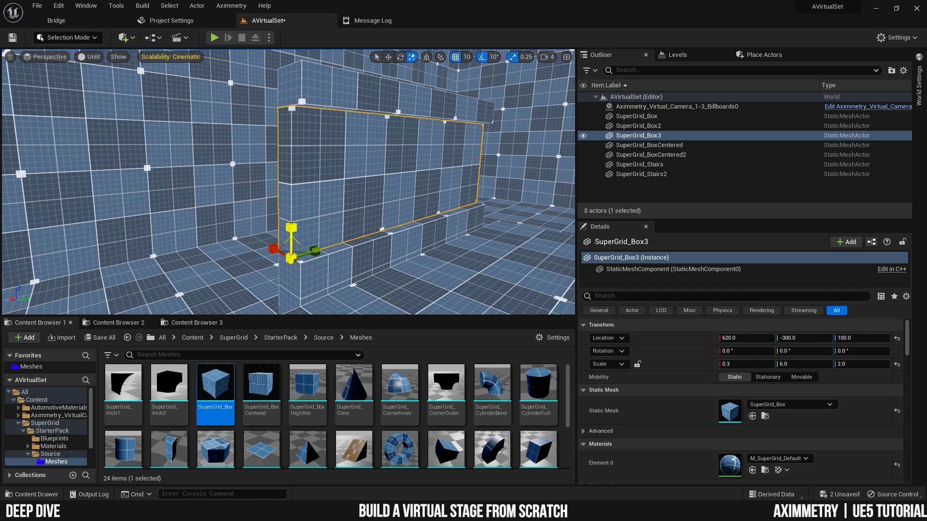
pyautogui.moveTo(332, 221)
pyautogui.mouseDown(button='right')
pyautogui.moveTo(341, 200)
pyautogui.moveTo(387, 215)
pyautogui.moveTo(338, 212)
pyautogui.mouseUp(button='right')
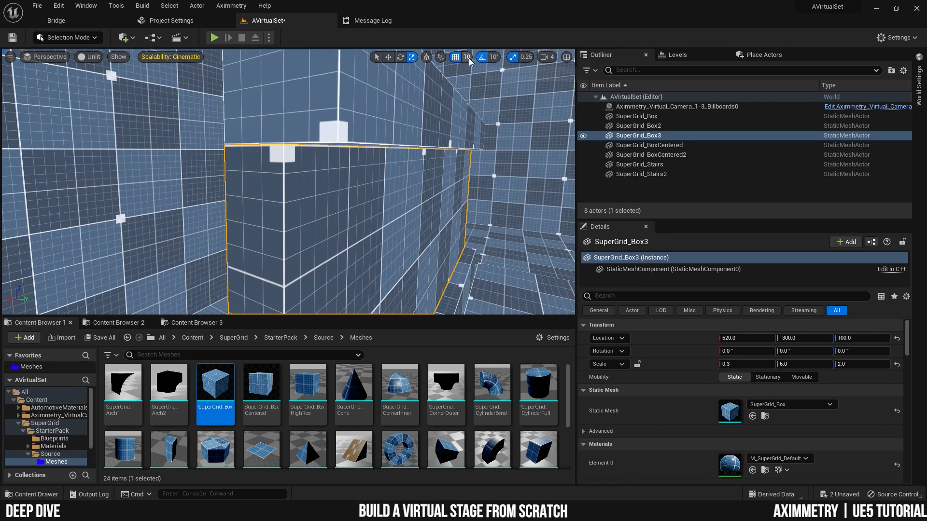
pyautogui.moveTo(441, 108); pyautogui.dragTo(315, 136, button='right')
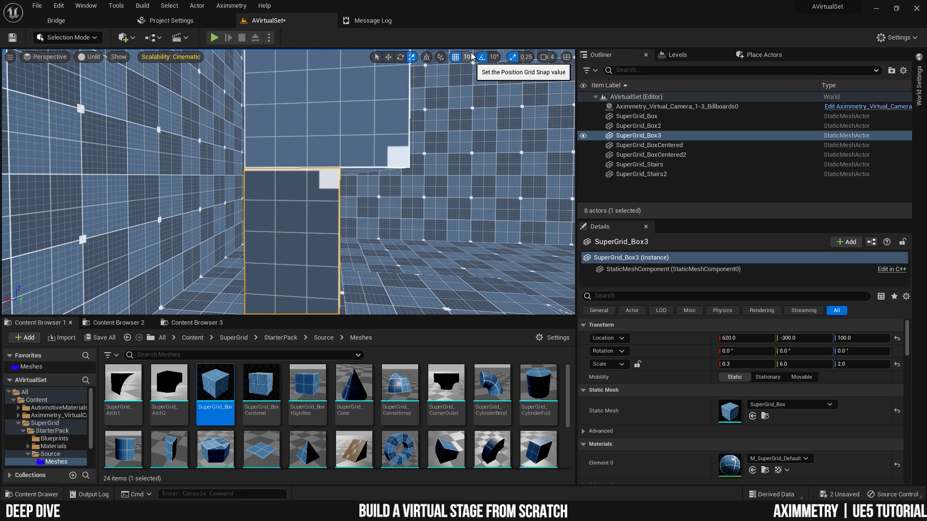
pyautogui.moveTo(423, 172); pyautogui.dragTo(290, 180, button='right')
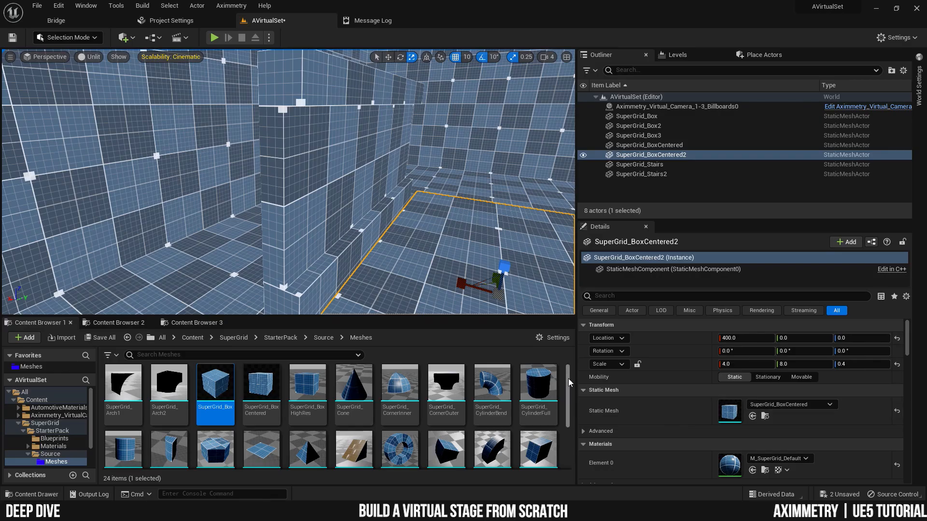
# Place a SuperGrid_RingQuarter mesh in the level and reset its location to the origin.
pyautogui.scroll(-2, 567, 377)
pyautogui.moveTo(466, 264); pyautogui.dragTo(396, 251, button='right')
pyautogui.moveTo(500, 407); pyautogui.dragTo(400, 265)
pyautogui.moveTo(419, 248); pyautogui.dragTo(470, 263, button='right')
pyautogui.press('s')
pyautogui.click(897, 339)
pyautogui.press('a')
# Tip the ring quarter to -90° on Y so it lies flat, raise it to Z 100 and turn it about the vertical axis.
pyautogui.press('e')
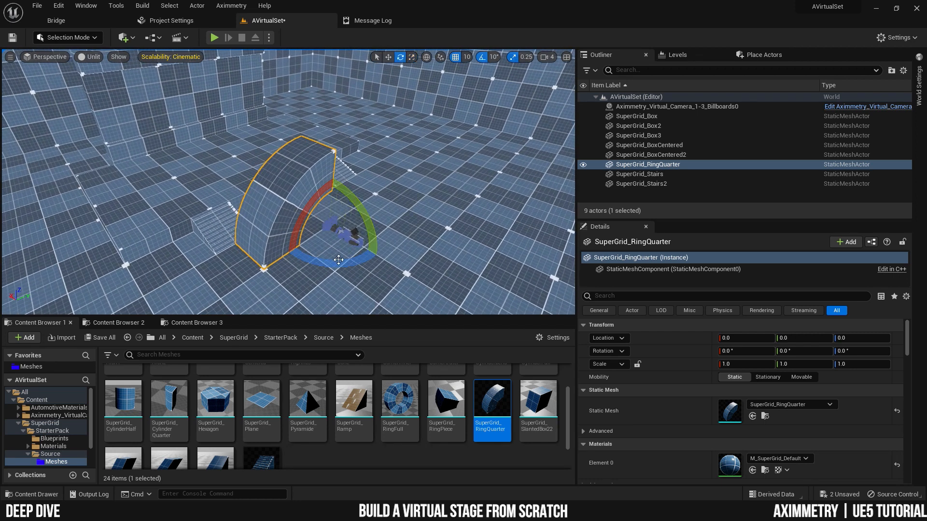
pyautogui.moveTo(370, 212); pyautogui.dragTo(354, 277)
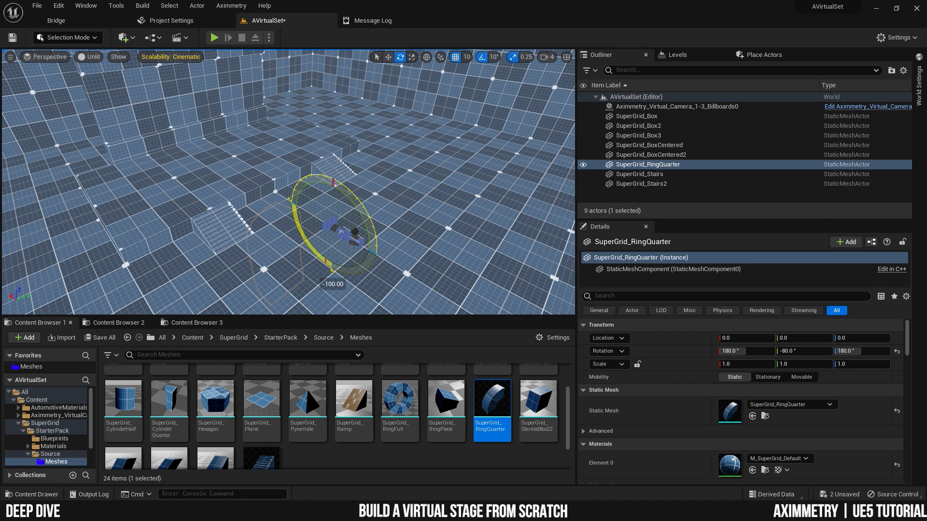
pyautogui.press('w')
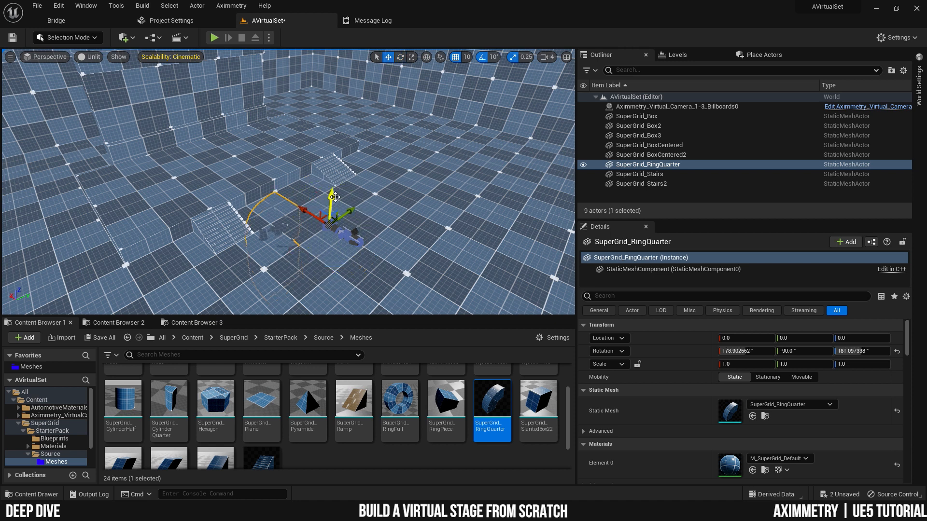
pyautogui.moveTo(358, 231); pyautogui.dragTo(421, 235)
pyautogui.keyDown('alt'); pyautogui.moveTo(416, 154); pyautogui.dragTo(361, 164); pyautogui.keyUp('alt')
pyautogui.press('w')
pyautogui.moveTo(361, 165); pyautogui.dragTo(396, 193, button='right')
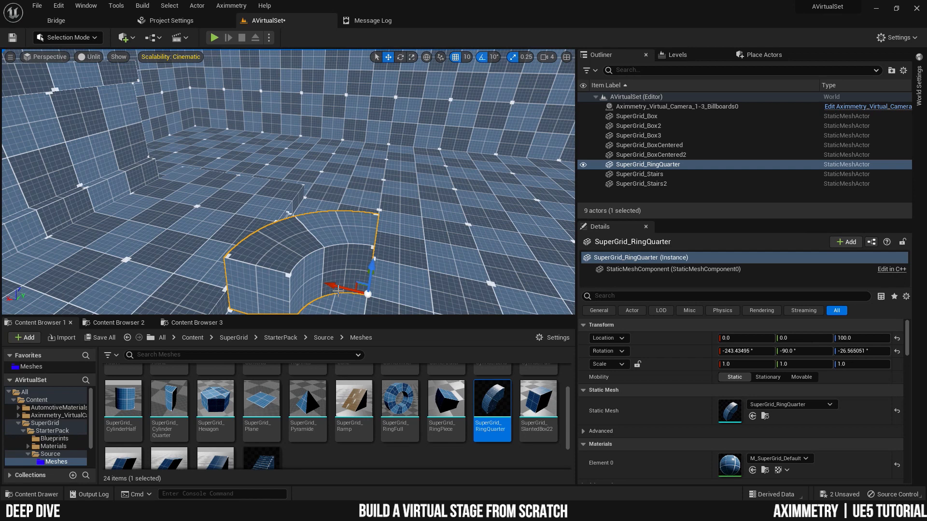
# Move the ring quarter to the end of the back wall at X 500, Y 300.
pyautogui.moveTo(338, 286); pyautogui.dragTo(54, 212)
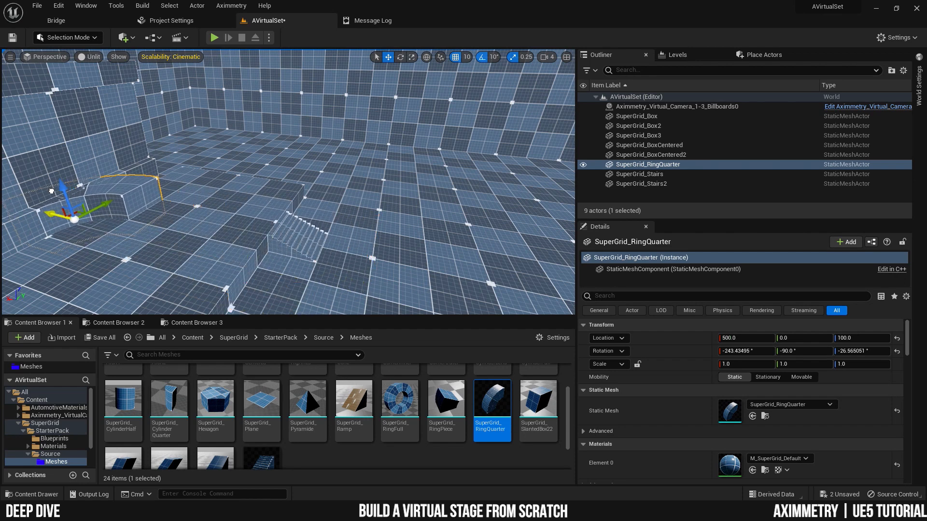
pyautogui.moveTo(55, 207); pyautogui.dragTo(36, 195, button='right')
pyautogui.moveTo(154, 152); pyautogui.dragTo(130, 188, button='right')
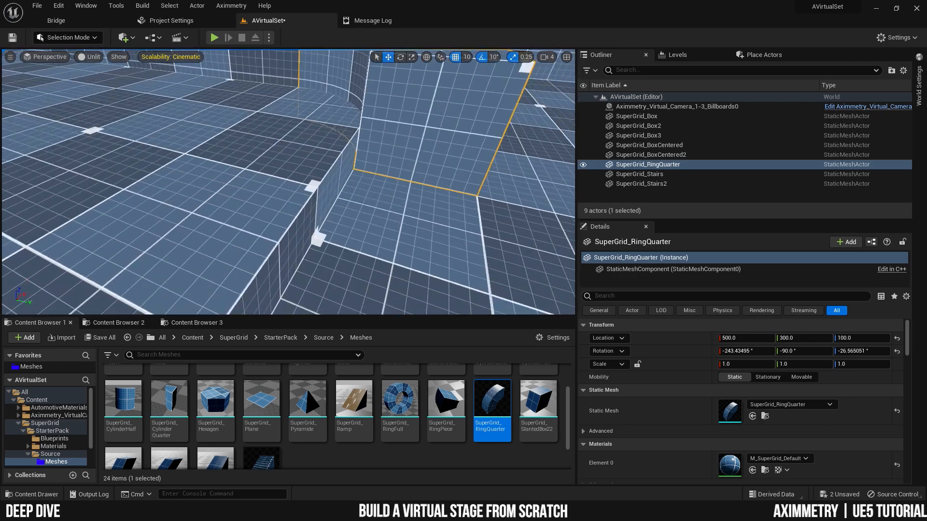
pyautogui.moveTo(289, 188); pyautogui.dragTo(179, 175, button='right')
# Lock the ring quarter's scale proportions and set its uniform scale to 0.5.
pyautogui.moveTo(290, 184); pyautogui.dragTo(193, 227, button='right')
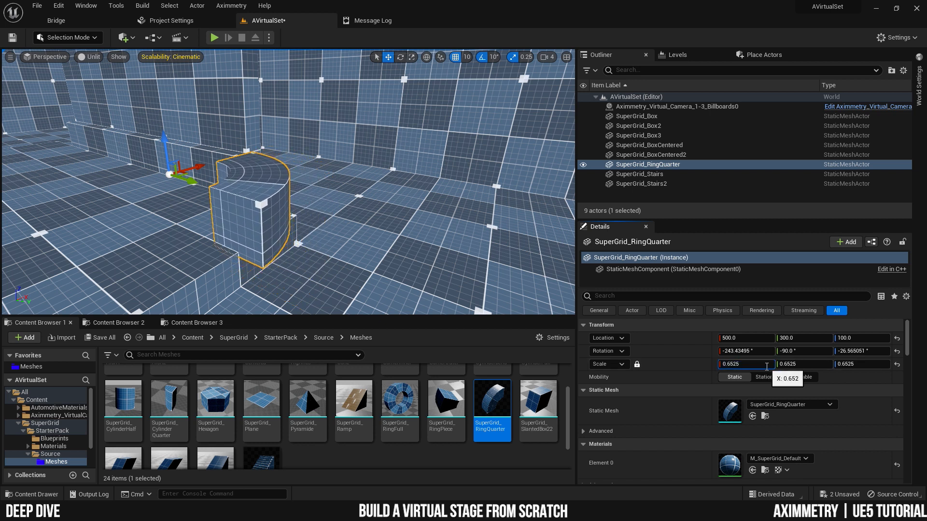
pyautogui.write('5')
pyautogui.press('Return')
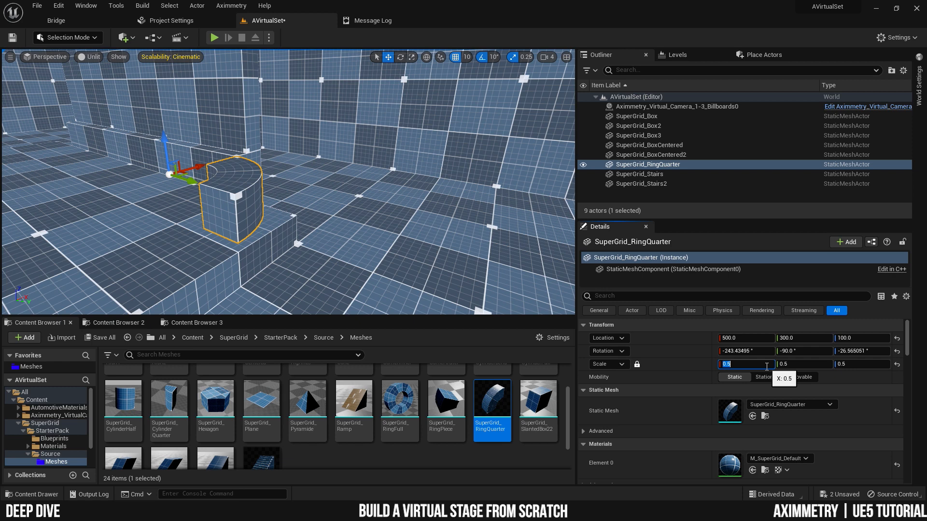
# Align the ring quarter with the end of the wall at X 550, Y 300, Z 90.
pyautogui.moveTo(200, 149); pyautogui.dragTo(256, 158, button='right')
pyautogui.moveTo(329, 158)
pyautogui.mouseDown()
pyautogui.moveTo(374, 167)
pyautogui.moveTo(346, 163)
pyautogui.mouseUp()
pyautogui.moveTo(347, 163); pyautogui.dragTo(285, 150, button='right')
pyautogui.moveTo(265, 161); pyautogui.dragTo(349, 138)
pyautogui.moveTo(351, 141); pyautogui.dragTo(418, 145, button='right')
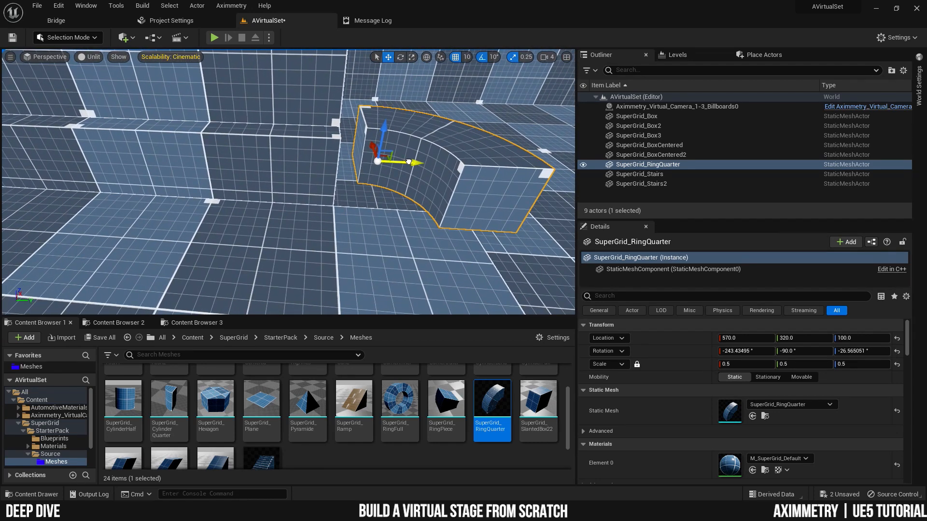
pyautogui.moveTo(420, 163); pyautogui.dragTo(386, 161)
pyautogui.moveTo(387, 161); pyautogui.dragTo(271, 169, button='right')
pyautogui.moveTo(224, 165); pyautogui.dragTo(198, 166)
pyautogui.moveTo(198, 166); pyautogui.dragTo(164, 148, button='right')
pyautogui.moveTo(237, 172); pyautogui.dragTo(316, 175, button='right')
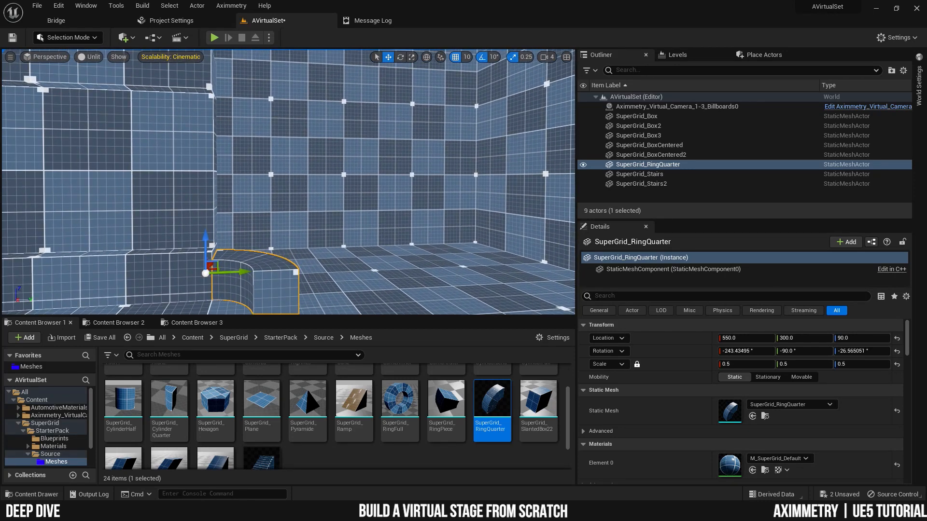
# Stack five duplicates of the ring quarter straight up at 50-unit spacing, the topmost at Z 340.
pyautogui.keyDown('alt'); pyautogui.moveTo(206, 242); pyautogui.dragTo(206, 155); pyautogui.keyUp('alt')
pyautogui.keyDown('alt'); pyautogui.moveTo(206, 155); pyautogui.dragTo(206, 80); pyautogui.keyUp('alt')
pyautogui.keyDown('alt'); pyautogui.moveTo(207, 91); pyautogui.dragTo(207, 56); pyautogui.keyUp('alt')
# Select the topmost ring quarter, SuperGrid_RingQuarter6, and raise it by one 10-unit grid step.
pyautogui.moveTo(270, 159); pyautogui.dragTo(299, 150, button='right')
pyautogui.click(300, 159)
pyautogui.moveTo(358, 123); pyautogui.dragTo(341, 125, button='right')
pyautogui.click(341, 126)
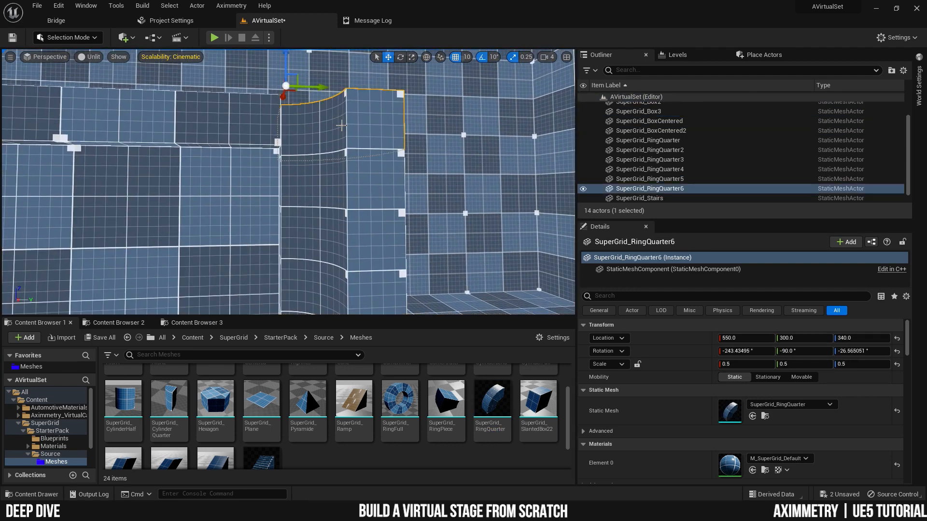
pyautogui.moveTo(287, 58); pyautogui.dragTo(287, 47)
pyautogui.moveTo(290, 96); pyautogui.dragTo(288, 130, button='right')
pyautogui.moveTo(436, 140); pyautogui.dragTo(440, 121, button='right')
# Raise SuperGrid_RingQuarter5 and SuperGrid_RingQuarter4 by 10 units each, leaving a narrow gap above the third ring quarter.
pyautogui.moveTo(331, 120); pyautogui.dragTo(331, 129, button='right')
pyautogui.click(331, 129)
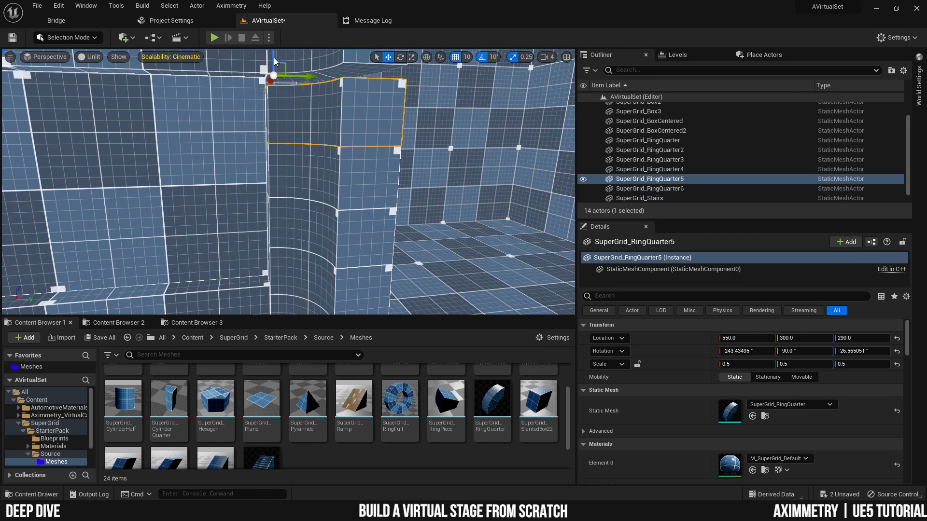
pyautogui.moveTo(331, 92); pyautogui.dragTo(316, 70, button='right')
pyautogui.moveTo(313, 113); pyautogui.dragTo(311, 104)
pyautogui.moveTo(430, 148); pyautogui.dragTo(466, 144, button='right')
pyautogui.click(309, 154)
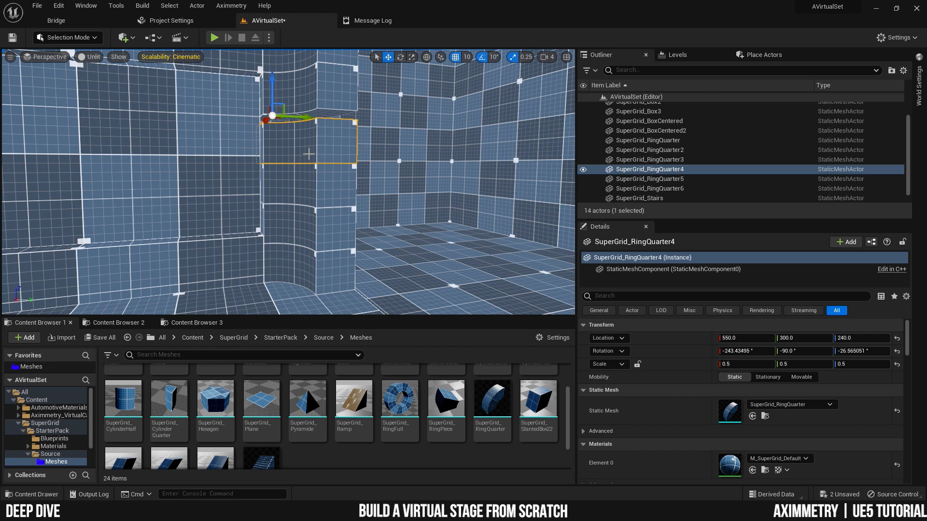
pyautogui.moveTo(273, 83); pyautogui.dragTo(272, 74)
# Duplicate SuperGrid_RingQuarter4 down into the gap at Z 200 and set the copy's X scale to 0.1.
pyautogui.moveTo(285, 97); pyautogui.dragTo(309, 125, button='right')
pyautogui.press('w')
pyautogui.press('s')
pyautogui.press('d')
pyautogui.press('a')
pyautogui.keyDown('alt'); pyautogui.moveTo(358, 113); pyautogui.dragTo(365, 143); pyautogui.keyUp('alt')
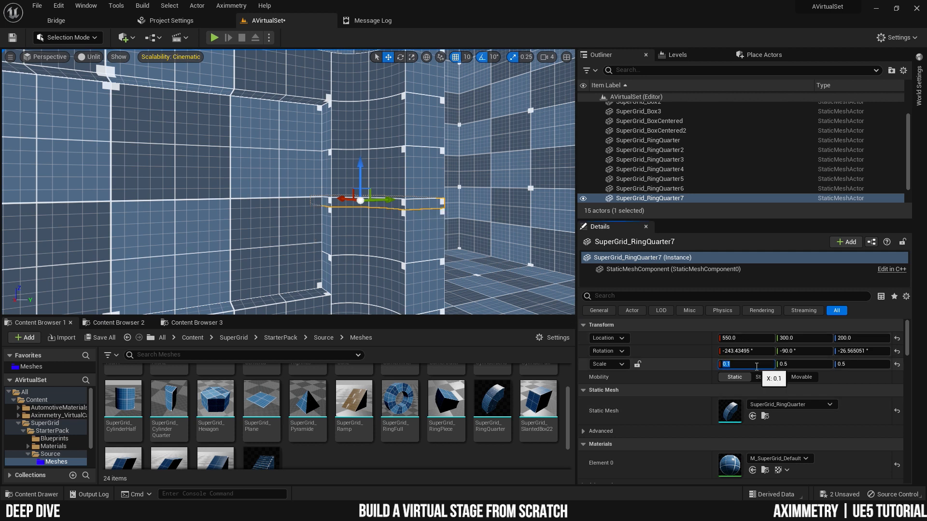
# Examine the stacked curved column and its alignment with the back wall from several angles.
pyautogui.press('w')
pyautogui.moveTo(494, 269); pyautogui.dragTo(494, 269, button='right')
pyautogui.moveTo(515, 233)
pyautogui.mouseDown()
pyautogui.moveTo(518, 179)
pyautogui.moveTo(517, 236)
pyautogui.mouseUp()
pyautogui.press('s')
pyautogui.moveTo(474, 184); pyautogui.dragTo(420, 183, button='right')
pyautogui.press('w')
pyautogui.press('s')
pyautogui.press('d')
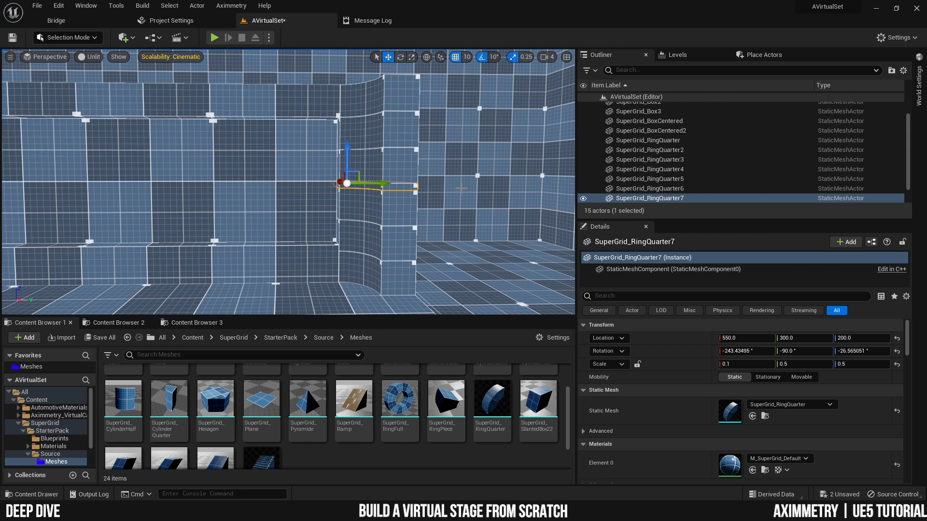
pyautogui.moveTo(461, 188); pyautogui.dragTo(485, 193, button='right')
pyautogui.moveTo(465, 261)
pyautogui.mouseDown(button='right')
pyautogui.moveTo(478, 263)
pyautogui.moveTo(465, 260)
pyautogui.mouseUp(button='right')
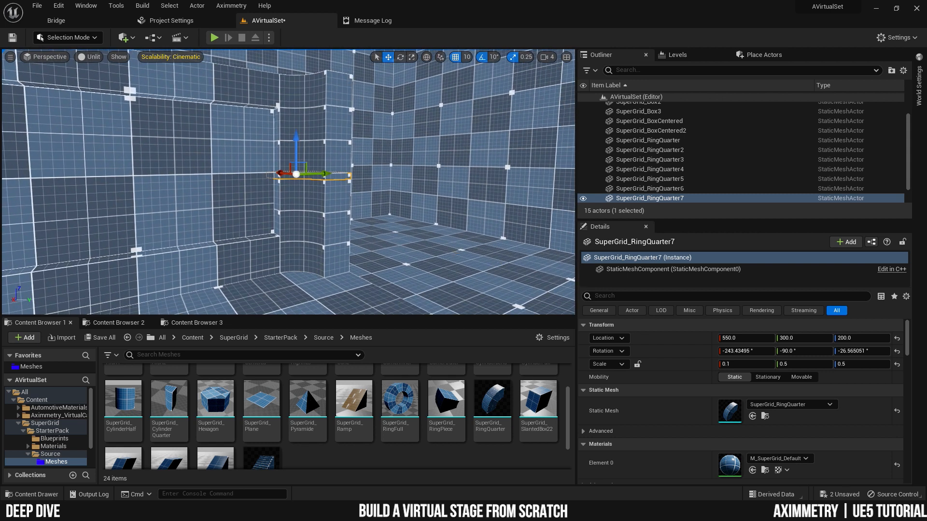
# Select all seven ring quarters of the curved column and duplicate them to the opposite end of the back wall.
pyautogui.click(313, 264)
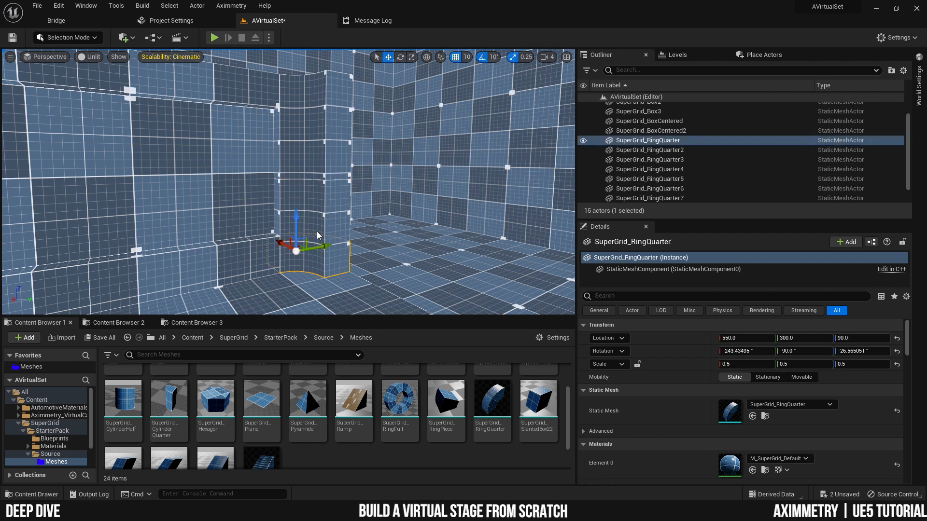
pyautogui.keyDown('ctrl'); pyautogui.click(317, 230); pyautogui.keyUp('ctrl')
pyautogui.keyDown('ctrl'); pyautogui.click(319, 201); pyautogui.keyUp('ctrl')
pyautogui.keyDown('ctrl'); pyautogui.click(319, 175); pyautogui.keyUp('ctrl')
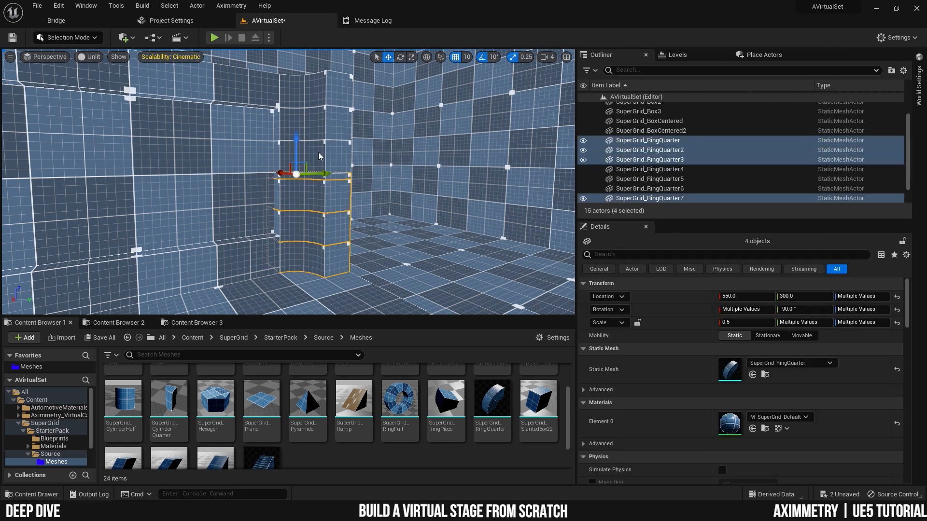
pyautogui.keyDown('ctrl'); pyautogui.click(317, 157); pyautogui.keyUp('ctrl')
pyautogui.keyDown('ctrl'); pyautogui.click(313, 126); pyautogui.keyUp('ctrl')
pyautogui.keyDown('ctrl'); pyautogui.click(318, 91); pyautogui.keyUp('ctrl')
pyautogui.moveTo(319, 90); pyautogui.dragTo(312, 140, button='right')
pyautogui.keyDown('alt'); pyautogui.moveTo(392, 132); pyautogui.dragTo(84, 132); pyautogui.keyUp('alt')
# Rotate the duplicated column by -90° about the vertical axis and move it to Y -300 against the wall's end.
pyautogui.moveTo(151, 140); pyautogui.dragTo(168, 190, button='right')
pyautogui.moveTo(236, 298); pyautogui.dragTo(163, 239)
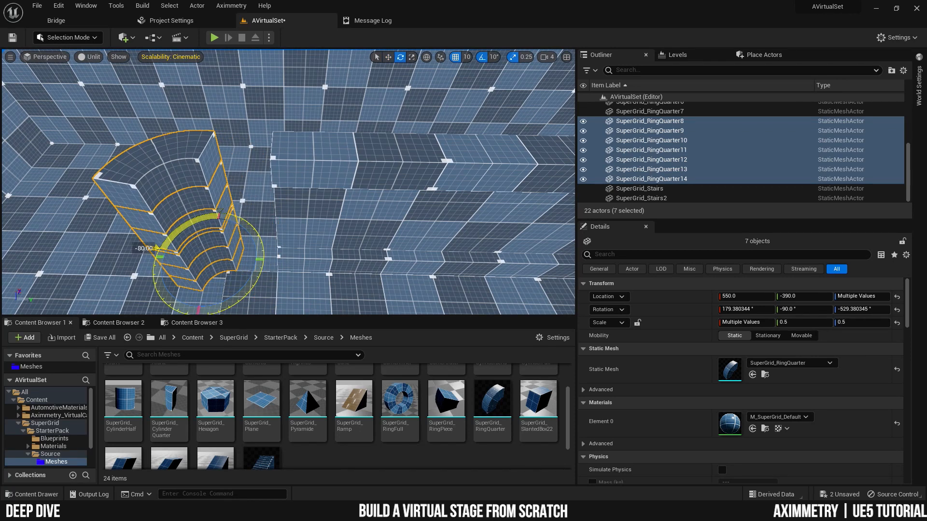
pyautogui.moveTo(245, 255); pyautogui.dragTo(307, 260)
pyautogui.moveTo(306, 261); pyautogui.dragTo(444, 213, button='right')
pyautogui.moveTo(219, 79)
pyautogui.mouseDown(button='right')
pyautogui.moveTo(254, 79)
pyautogui.moveTo(193, 75)
pyautogui.moveTo(226, 73)
pyautogui.mouseUp(button='right')
pyautogui.moveTo(382, 247); pyautogui.dragTo(408, 273, button='right')
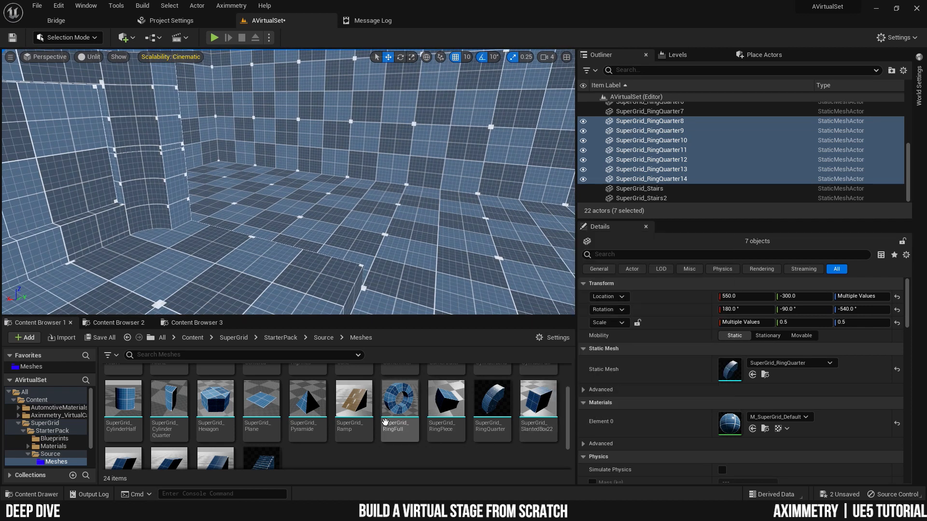
# Place a SuperGrid_SlantedBox45 mesh on the stage platform.
pyautogui.scroll(-2, 385, 422)
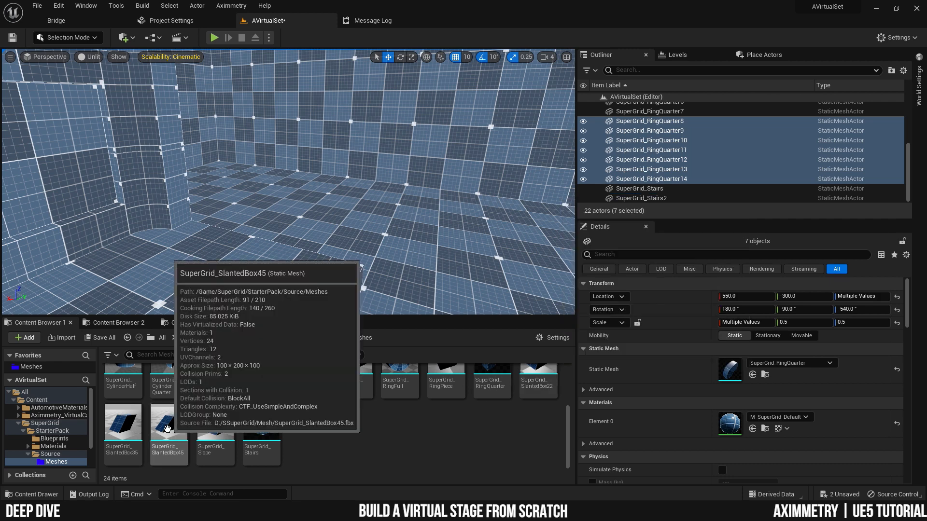
pyautogui.moveTo(167, 429); pyautogui.dragTo(285, 287)
pyautogui.moveTo(342, 304); pyautogui.dragTo(341, 305)
pyautogui.moveTo(342, 304); pyautogui.dragTo(336, 241, button='right')
# Rotate the slanted box to -90° on Z and move it to the platform edge at X 200, Y 400, Z 40.
pyautogui.press('e')
pyautogui.moveTo(332, 237); pyautogui.dragTo(378, 261)
pyautogui.moveTo(395, 236); pyautogui.dragTo(236, 246, button='right')
pyautogui.press('w')
pyautogui.moveTo(403, 250); pyautogui.dragTo(502, 243)
pyautogui.moveTo(530, 209)
pyautogui.mouseDown(button='right')
pyautogui.moveTo(569, 208)
pyautogui.moveTo(569, 198)
pyautogui.moveTo(536, 203)
pyautogui.mouseUp(button='right')
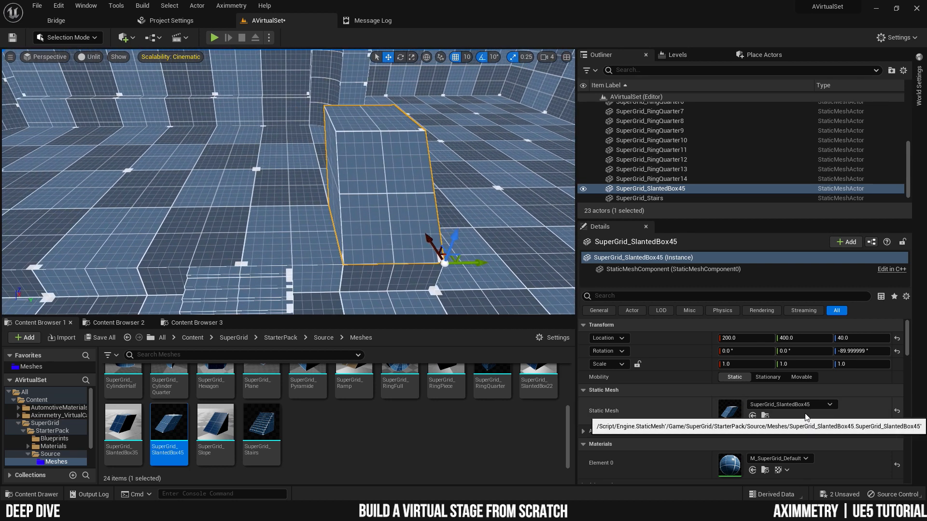
# Set the slanted box's X scale to 0.5.
pyautogui.moveTo(744, 365); pyautogui.dragTo(687, 365)
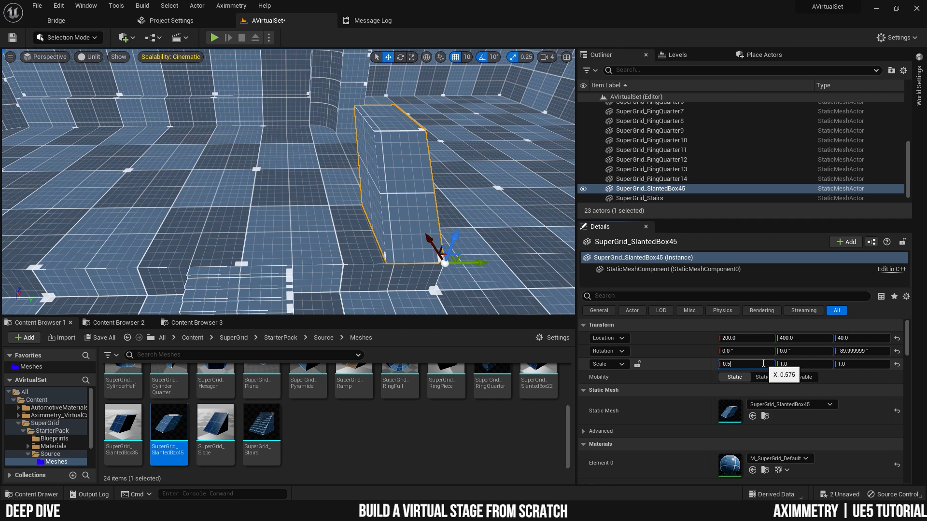
pyautogui.press('Return')
pyautogui.moveTo(483, 227); pyautogui.dragTo(502, 191, button='right')
pyautogui.moveTo(317, 192); pyautogui.dragTo(291, 178, button='right')
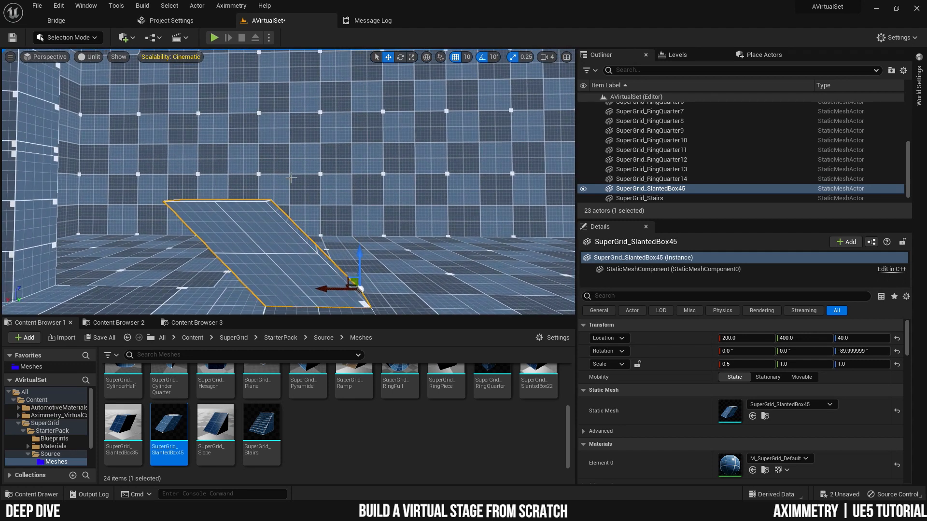
# Set the slanted box's Z scale to 3.0.
pyautogui.click(864, 363)
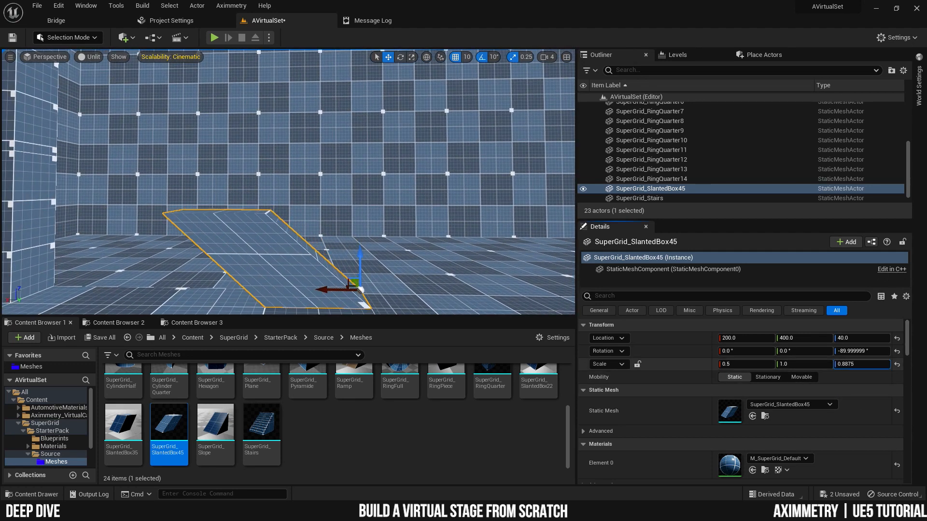
pyautogui.moveTo(864, 364)
pyautogui.mouseDown()
pyautogui.moveTo(840, 363)
pyautogui.moveTo(868, 363)
pyautogui.mouseUp()
pyautogui.moveTo(502, 232)
pyautogui.mouseDown(button='right')
pyautogui.moveTo(507, 244)
pyautogui.moveTo(502, 231)
pyautogui.mouseUp(button='right')
pyautogui.press('s')
pyautogui.moveTo(855, 366); pyautogui.dragTo(863, 365)
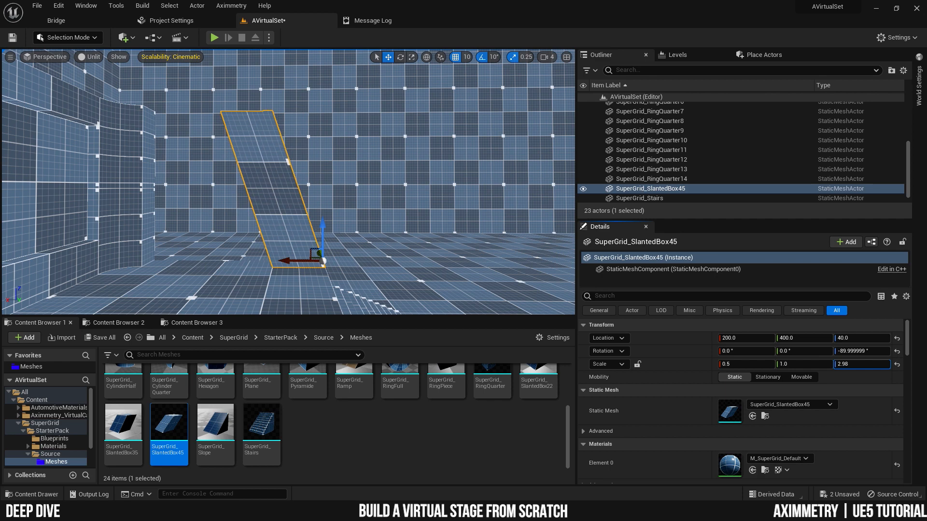
pyautogui.moveTo(502, 232); pyautogui.dragTo(517, 217, button='right')
pyautogui.press('w')
pyautogui.press('w')
pyautogui.press('s')
pyautogui.click(862, 365)
pyautogui.write('3.0')
pyautogui.press('Return')
# Place a new SuperGrid_Box beside the curved column and position it at X 550, Y 350, Z 300.
pyautogui.press('w')
pyautogui.press('s')
pyautogui.press('w')
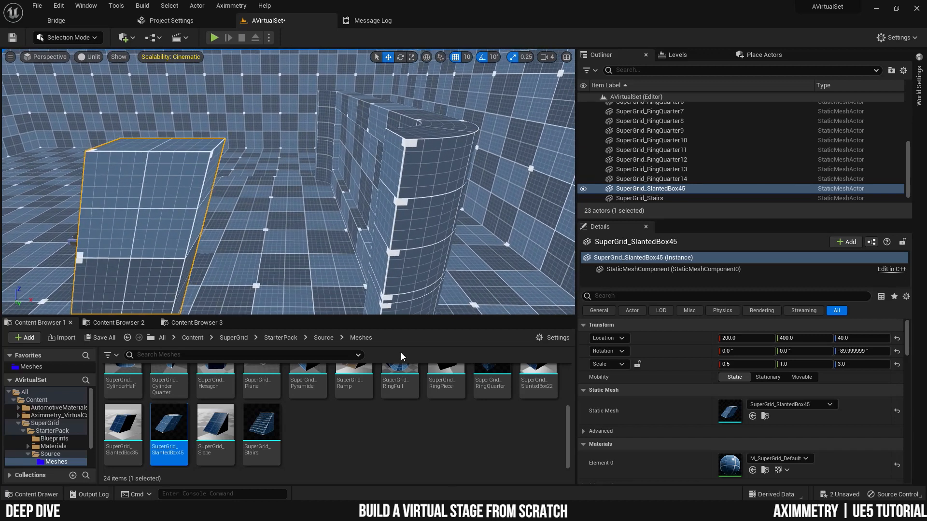
pyautogui.scroll(3, 411, 424)
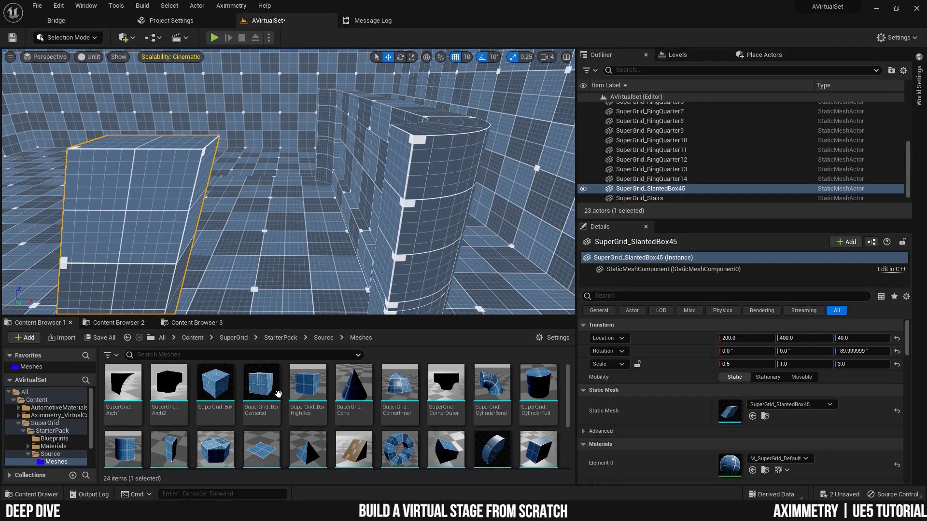
pyautogui.moveTo(215, 386); pyautogui.dragTo(393, 196)
pyautogui.moveTo(393, 196); pyautogui.dragTo(531, 215, button='right')
pyautogui.press('a')
pyautogui.press('s')
pyautogui.moveTo(353, 209); pyautogui.dragTo(295, 168)
# Rotate the new box SuperGrid_Box4 by 90° about the Z axis.
pyautogui.moveTo(337, 176); pyautogui.dragTo(434, 185, button='right')
pyautogui.press('a')
pyautogui.press('e')
pyautogui.moveTo(337, 175); pyautogui.dragTo(395, 177)
# Set both the X scale and the Z scale of SuperGrid_Box4 to 0.5.
pyautogui.moveTo(395, 177); pyautogui.dragTo(425, 150, button='right')
pyautogui.moveTo(753, 368); pyautogui.dragTo(724, 368)
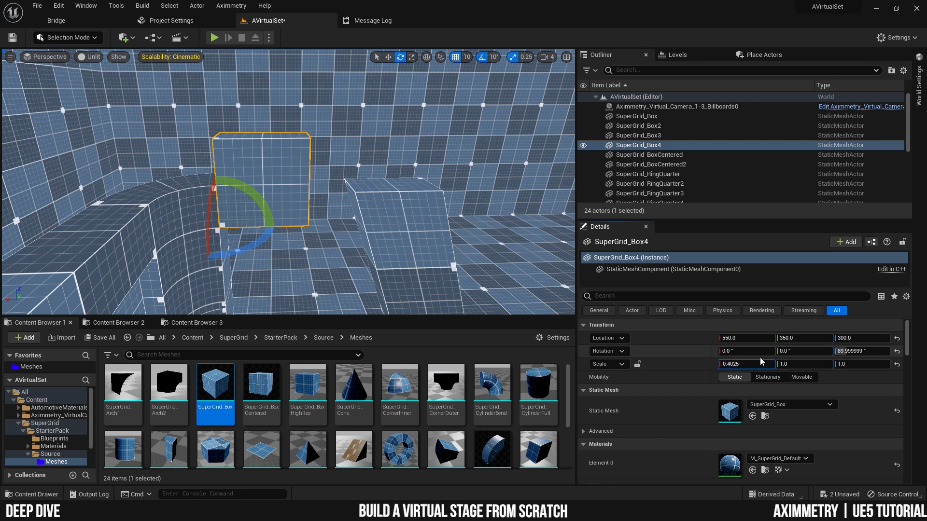
pyautogui.write('0.5')
pyautogui.press('Return')
pyautogui.click(862, 365)
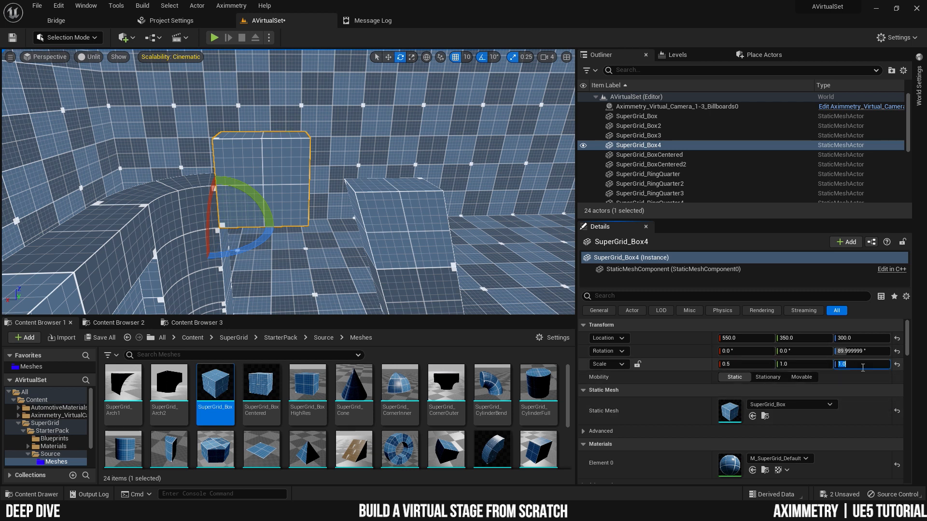
pyautogui.write('0.5')
pyautogui.press('Return')
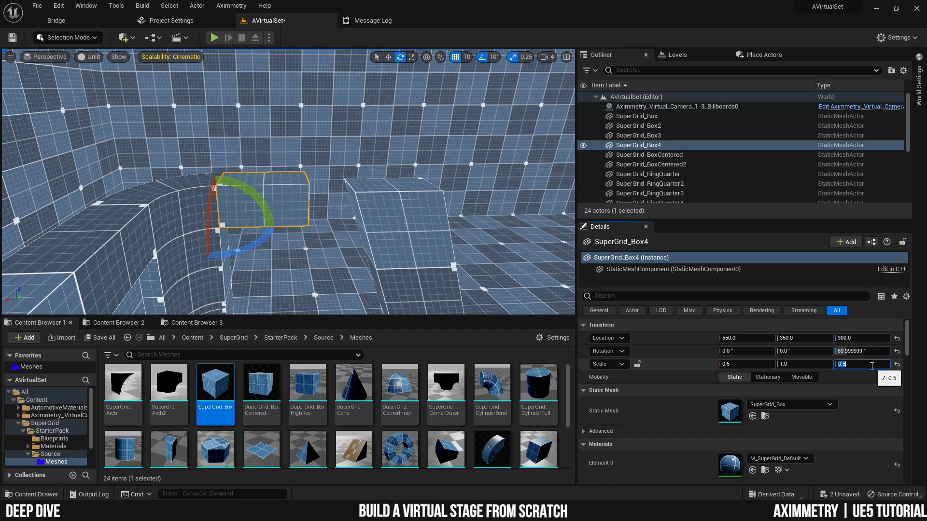
# Stretch SuperGrid_Box4 to a Y scale of 2.5 so that it reaches from the curved column into the slanted box.
pyautogui.moveTo(425, 207); pyautogui.dragTo(420, 251, button='right')
pyautogui.moveTo(314, 211); pyautogui.dragTo(314, 224, button='right')
pyautogui.press('w')
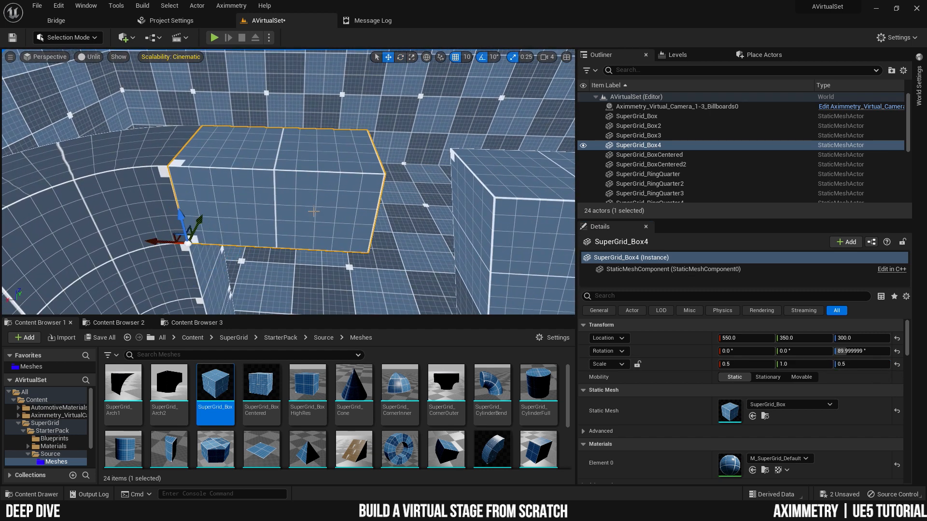
pyautogui.press('r')
pyautogui.moveTo(217, 248); pyautogui.dragTo(266, 250)
pyautogui.moveTo(266, 250); pyautogui.dragTo(367, 226, button='right')
pyautogui.press('s')
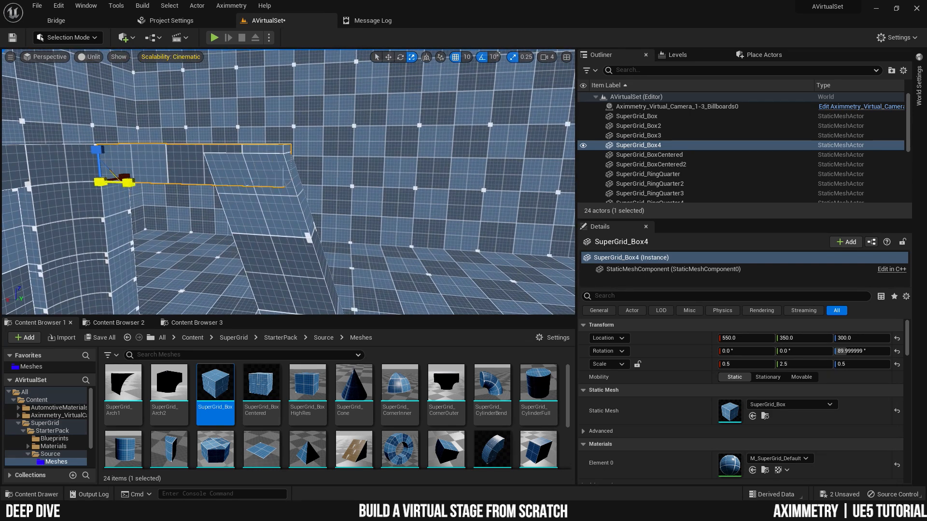
# Duplicate the stretched box twice straight down, placing the copies at Z 200 and Z 90.
pyautogui.moveTo(128, 182); pyautogui.dragTo(131, 178, button='right')
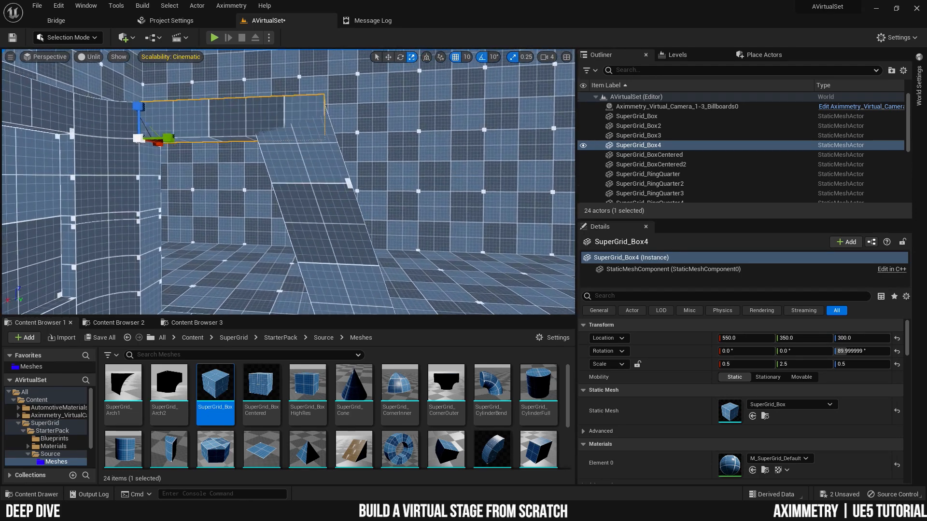
pyautogui.keyDown('alt'); pyautogui.moveTo(212, 95); pyautogui.dragTo(216, 134); pyautogui.keyUp('alt')
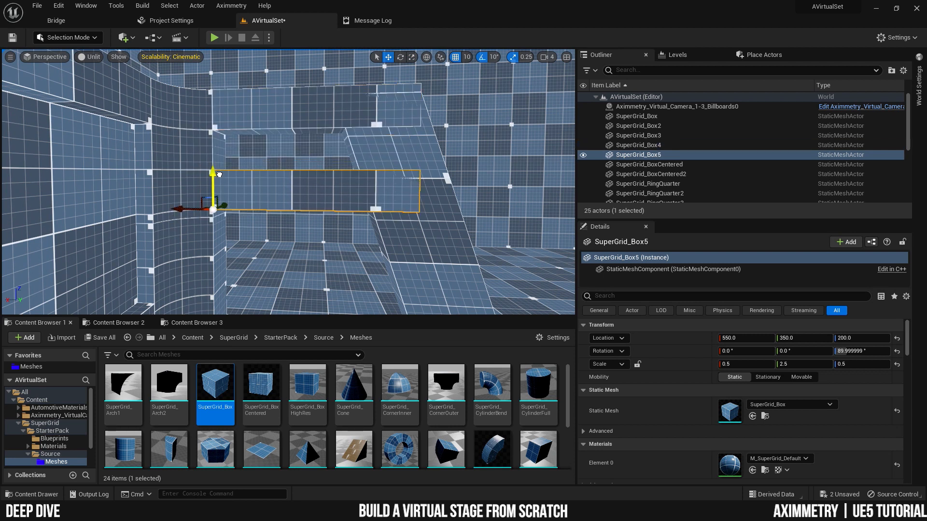
pyautogui.keyDown('alt'); pyautogui.moveTo(218, 171); pyautogui.dragTo(217, 208); pyautogui.keyUp('alt')
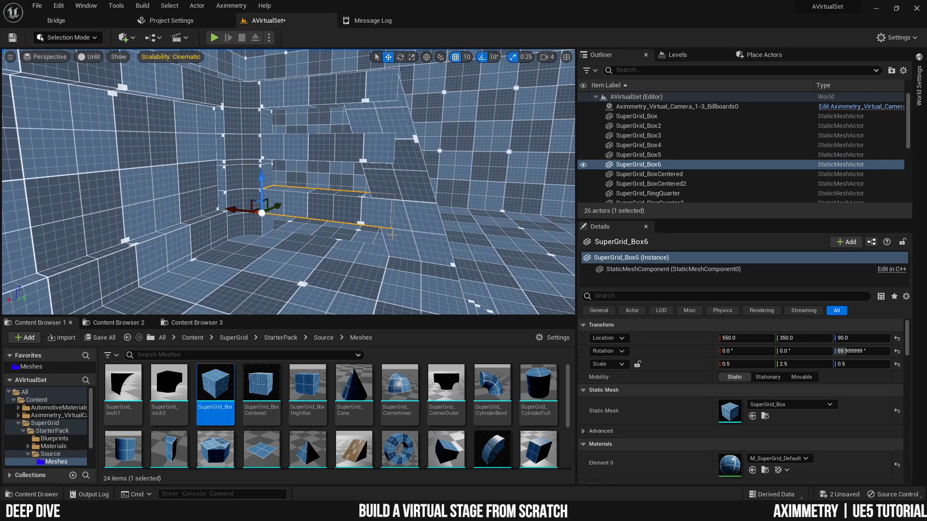
# Duplicate the slanted box together with its three horizontal boxes onto the opposite side of the stage, and clear the selection.
pyautogui.keyDown('ctrl'); pyautogui.click(419, 216); pyautogui.keyUp('ctrl')
pyautogui.keyDown('ctrl'); pyautogui.click(339, 151); pyautogui.keyUp('ctrl')
pyautogui.keyDown('ctrl'); pyautogui.click(317, 103); pyautogui.keyUp('ctrl')
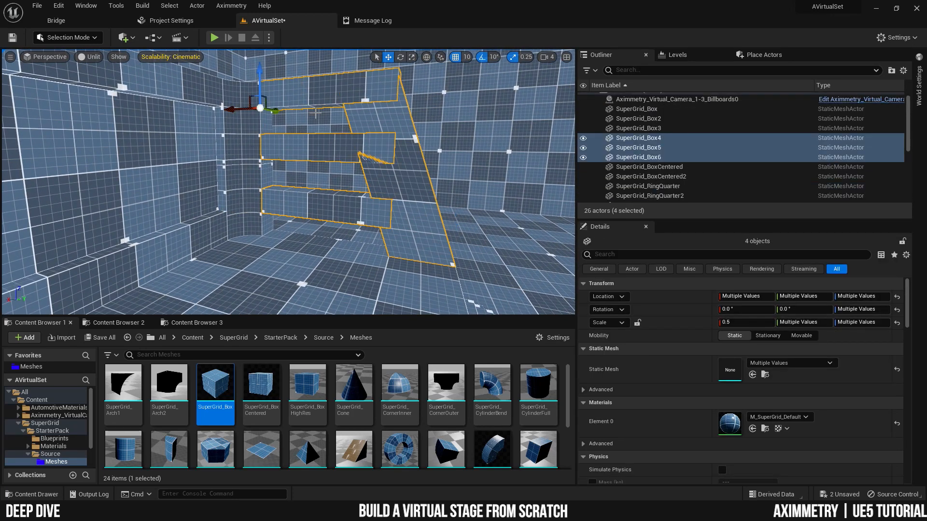
pyautogui.keyDown('alt'); pyautogui.moveTo(375, 138); pyautogui.dragTo(320, 139); pyautogui.keyUp('alt')
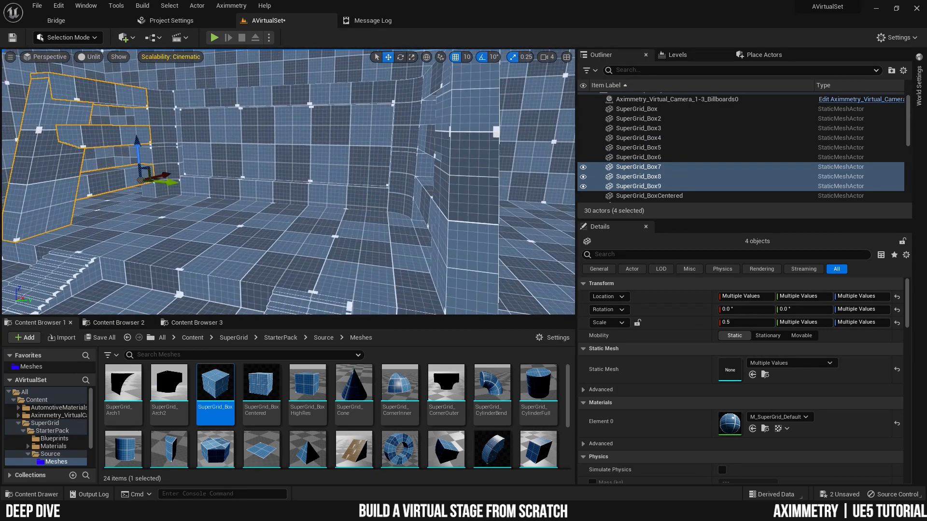
pyautogui.press('Escape')
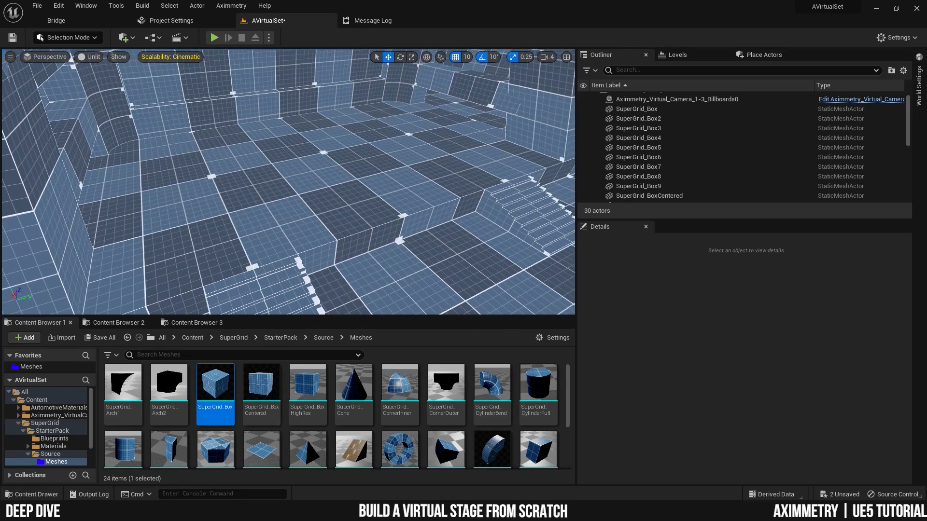
# Duplicate the stage platform SuperGrid_BoxCentered2 and raise the copy to Z 40.
pyautogui.click(374, 159)
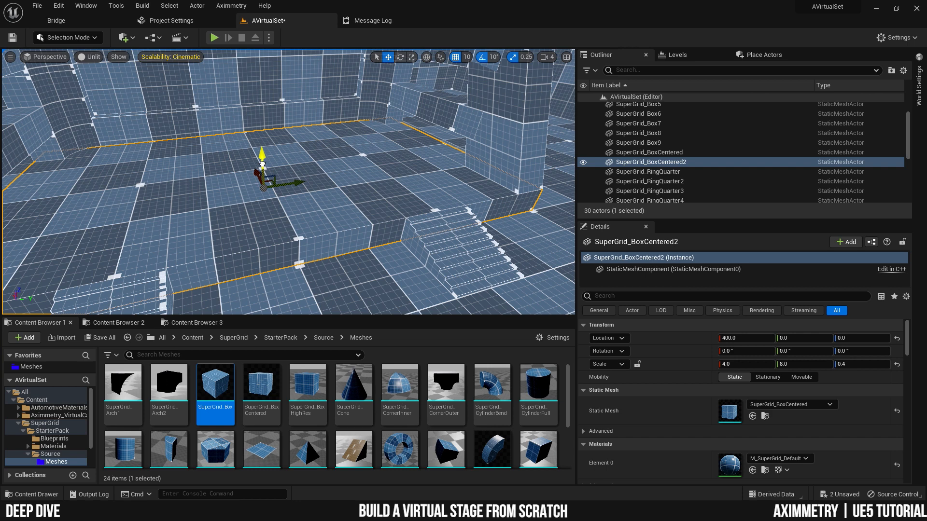
pyautogui.keyDown('alt'); pyautogui.moveTo(262, 164); pyautogui.dragTo(266, 145); pyautogui.keyUp('alt')
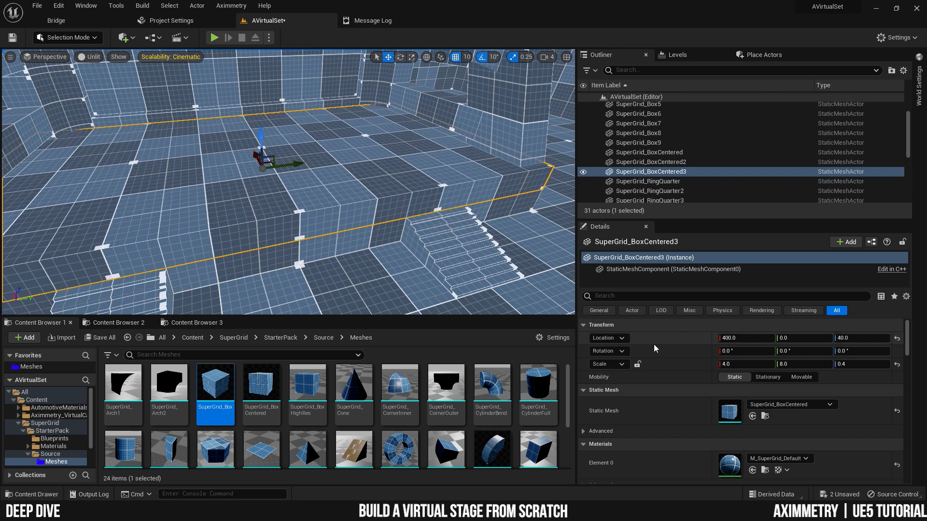
pyautogui.moveTo(261, 140); pyautogui.dragTo(302, 142, button='right')
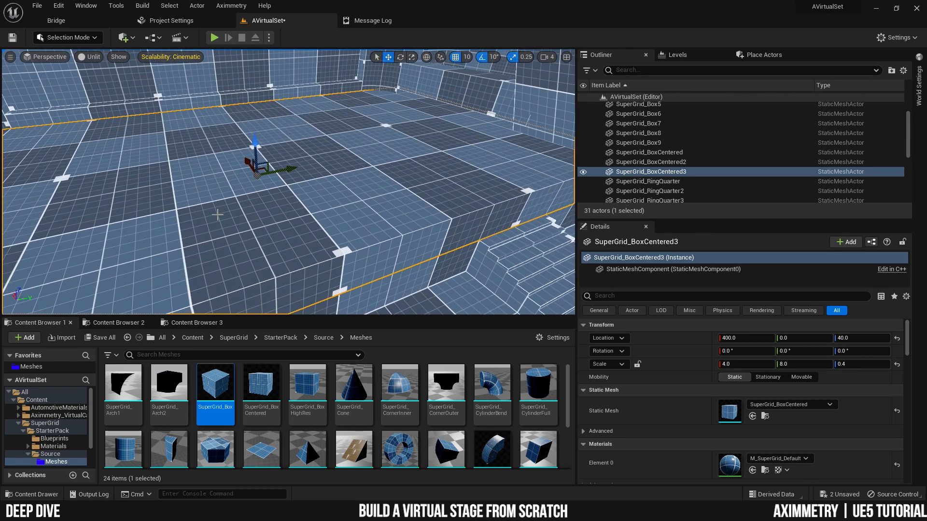
pyautogui.moveTo(342, 166); pyautogui.dragTo(320, 176, button='right')
pyautogui.moveTo(503, 271); pyautogui.dragTo(504, 266, button='right')
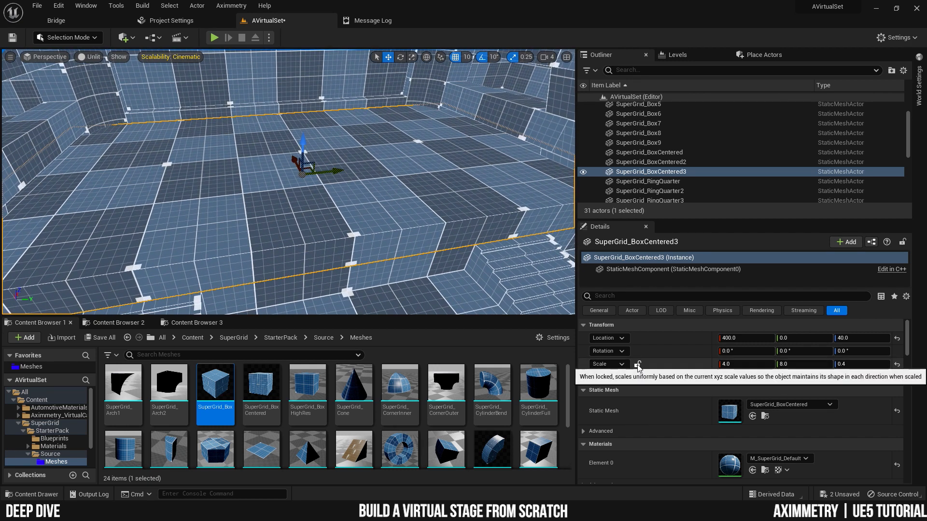
# Scale the platform copy proportionally with locked scale to X 2.0, and lower it to Z 30.
pyautogui.click(638, 366)
pyautogui.click(741, 365)
pyautogui.write('2')
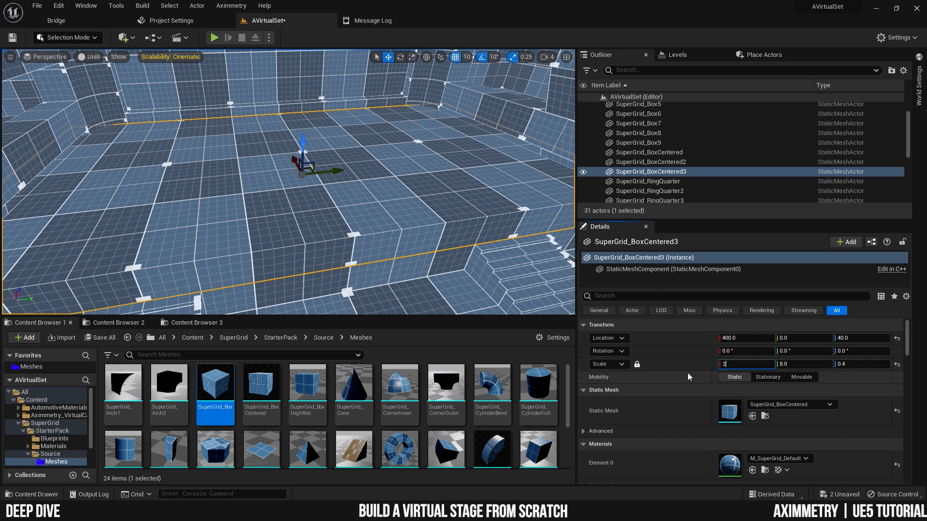
pyautogui.press('Return')
pyautogui.moveTo(338, 193); pyautogui.dragTo(358, 197, button='right')
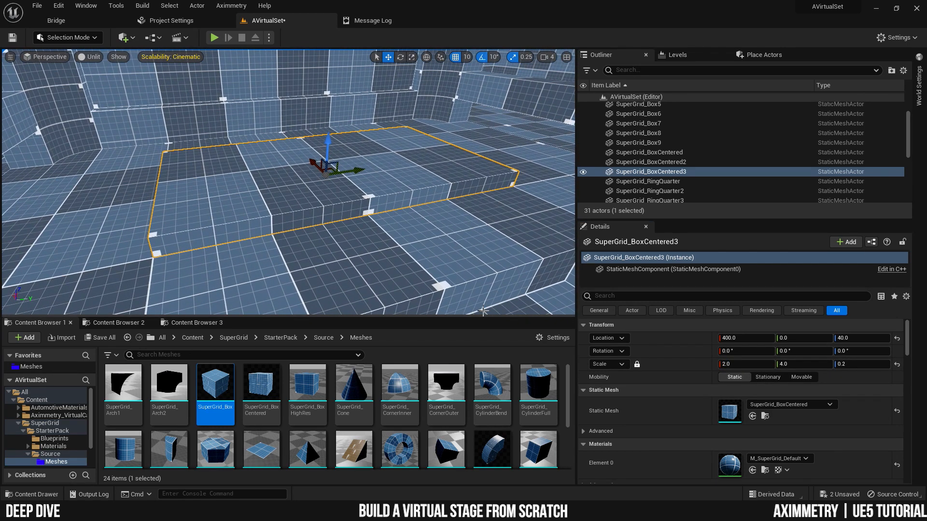
pyautogui.moveTo(330, 141); pyautogui.dragTo(331, 148)
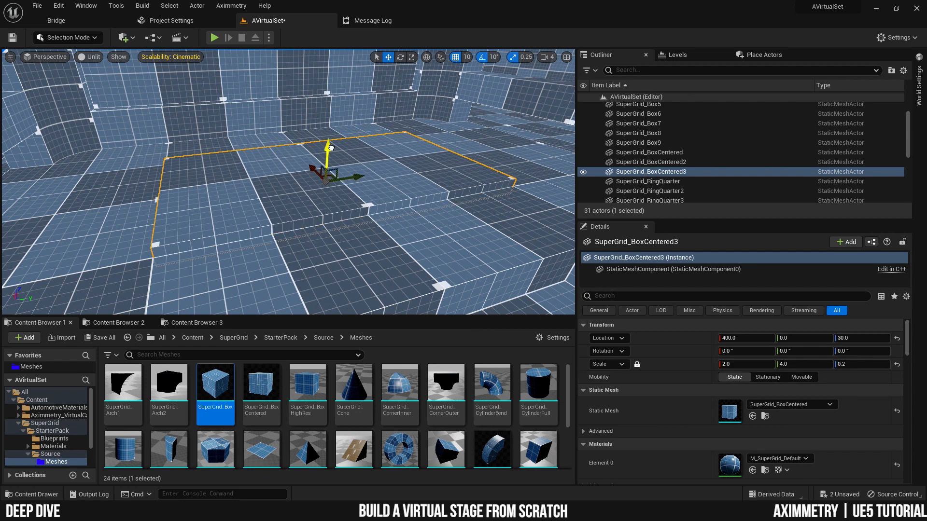
pyautogui.moveTo(331, 148); pyautogui.dragTo(408, 153, button='right')
# Unlock the proportional scaling of the platform copy and set its X scale to 3.0.
pyautogui.click(637, 364)
pyautogui.moveTo(734, 364); pyautogui.dragTo(816, 364)
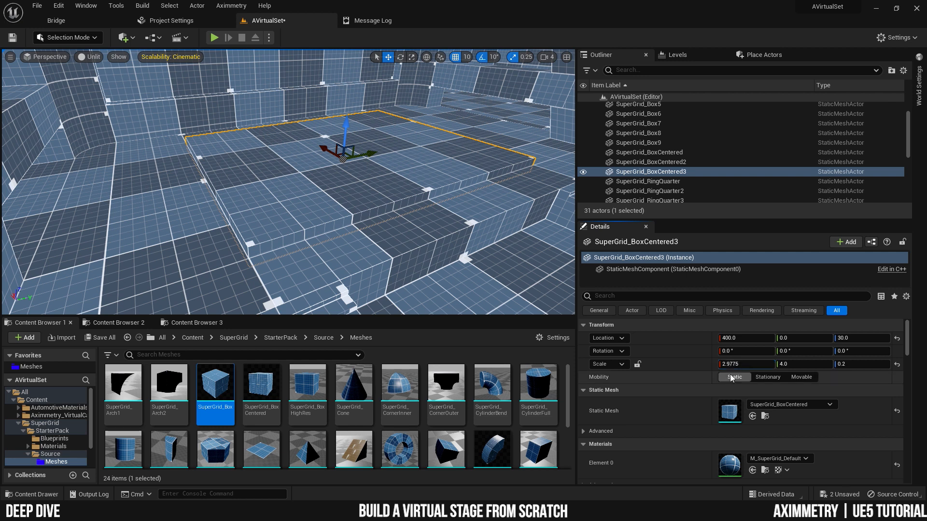
pyautogui.click(735, 367)
pyautogui.write('3')
pyautogui.press('Return')
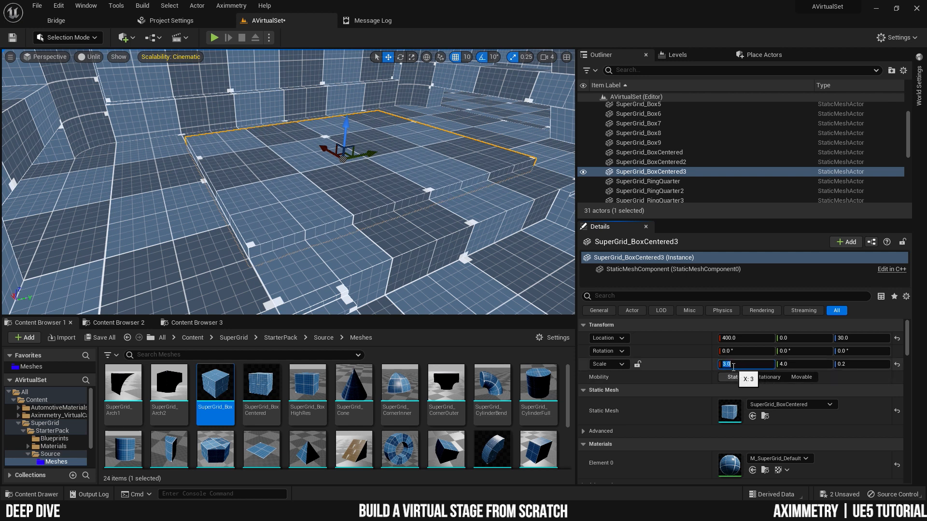
# Set the platform copy's Y scale to 6.0 and its Z scale to 0.01.
pyautogui.moveTo(792, 364); pyautogui.dragTo(836, 364)
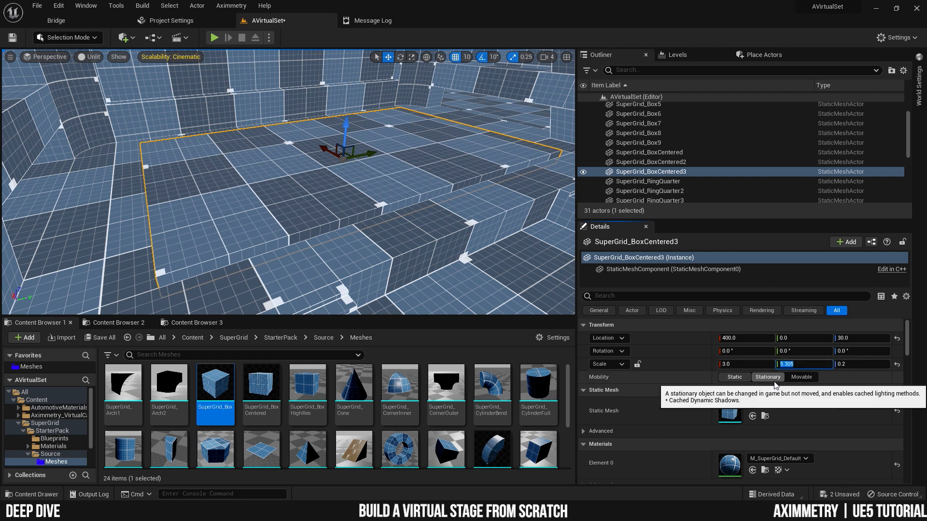
pyautogui.write('6')
pyautogui.press('Return')
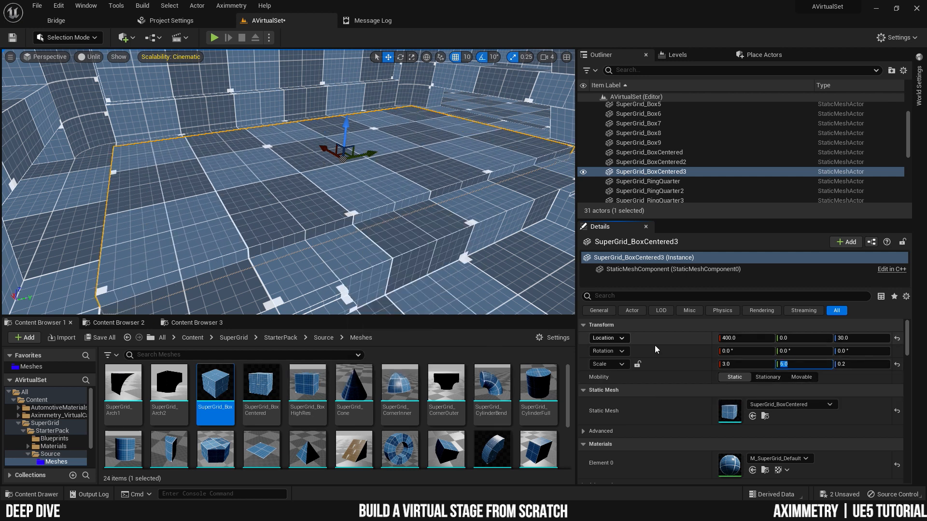
pyautogui.click(859, 364)
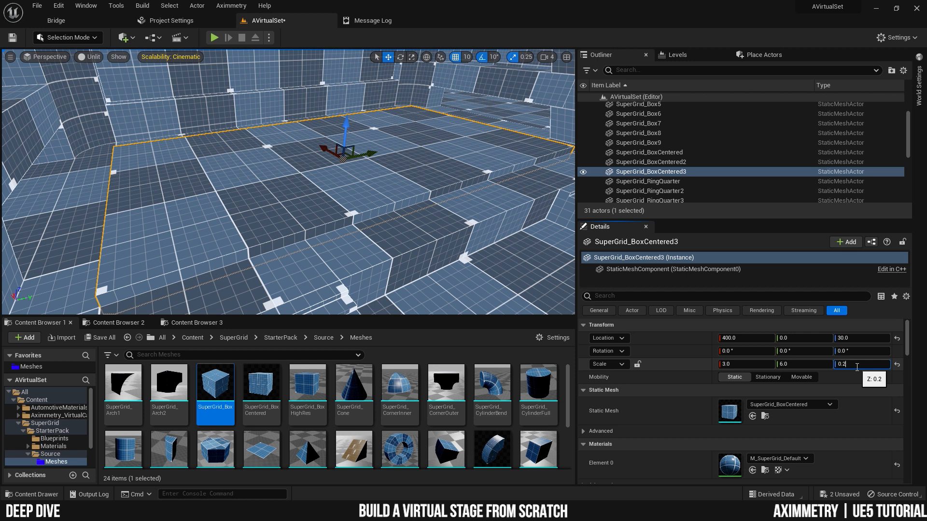
pyautogui.press('Return')
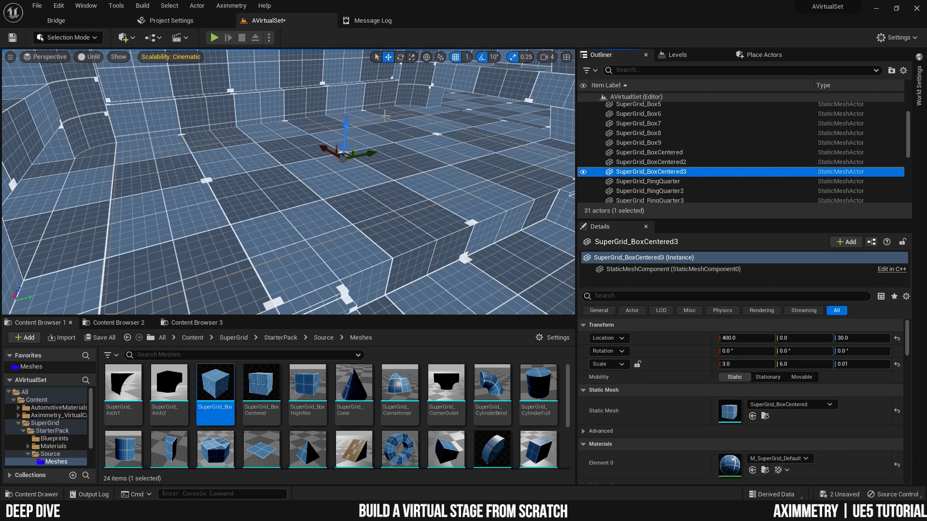
# Raise the thin slab to Z 40 so that it lies on the platform surface.
pyautogui.moveTo(349, 129); pyautogui.dragTo(348, 121)
pyautogui.moveTo(398, 140); pyautogui.dragTo(416, 125, button='right')
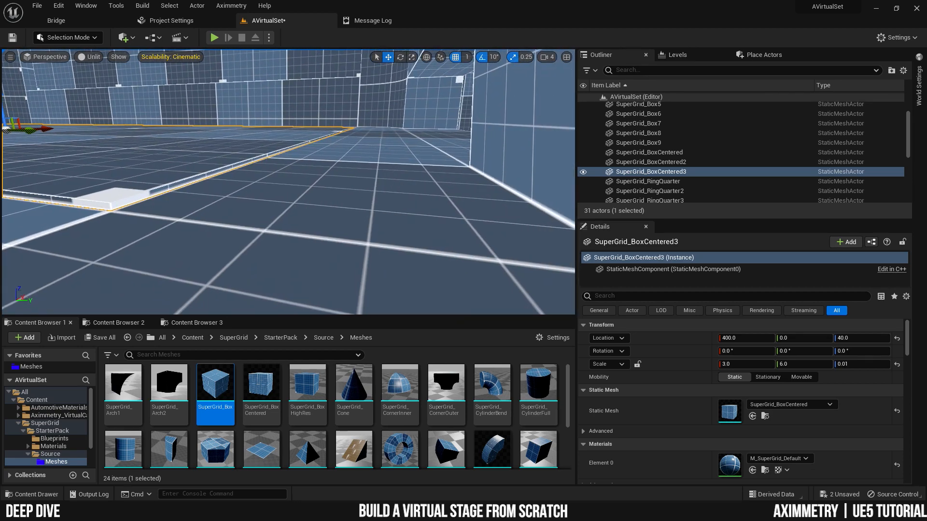
pyautogui.moveTo(290, 193); pyautogui.dragTo(376, 210, button='right')
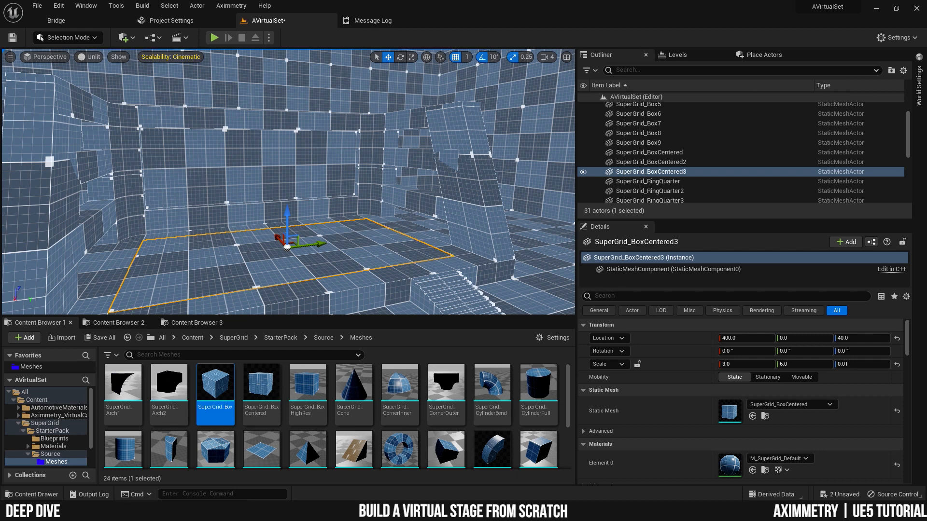
pyautogui.moveTo(169, 118); pyautogui.dragTo(152, 127, button='right')
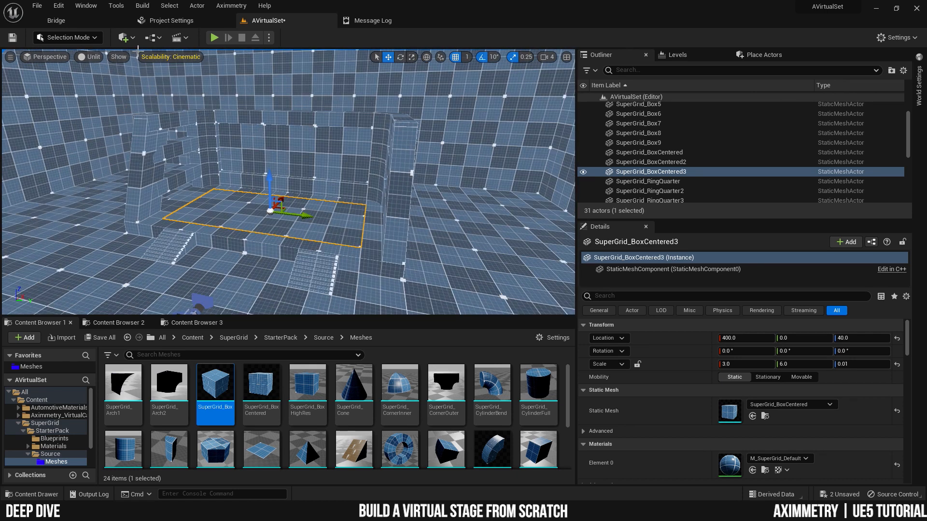
# Add a point light to the level and raise it to Z 330.
pyautogui.click(132, 39)
pyautogui.moveTo(165, 139)
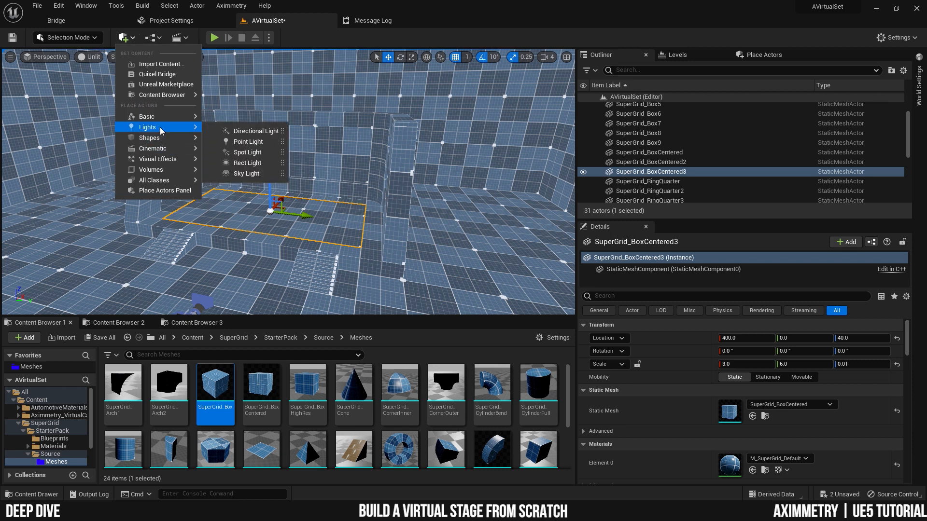
pyautogui.click(248, 142)
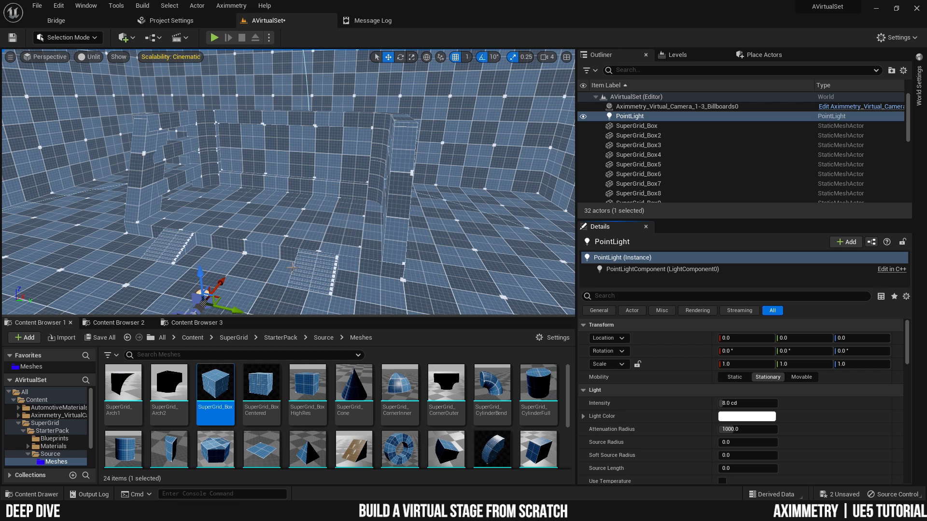
pyautogui.moveTo(208, 277); pyautogui.dragTo(157, 106)
pyautogui.moveTo(232, 120); pyautogui.dragTo(367, 112, button='right')
pyautogui.press('a')
# Switch the viewport from Unlit to Lit shading.
pyautogui.click(89, 56)
pyautogui.click(97, 83)
pyautogui.moveTo(96, 83); pyautogui.dragTo(404, 207, button='right')
# Try point light intensities of 20 cd and 200 cd.
pyautogui.click(747, 404)
pyautogui.write('20')
pyautogui.press('Return')
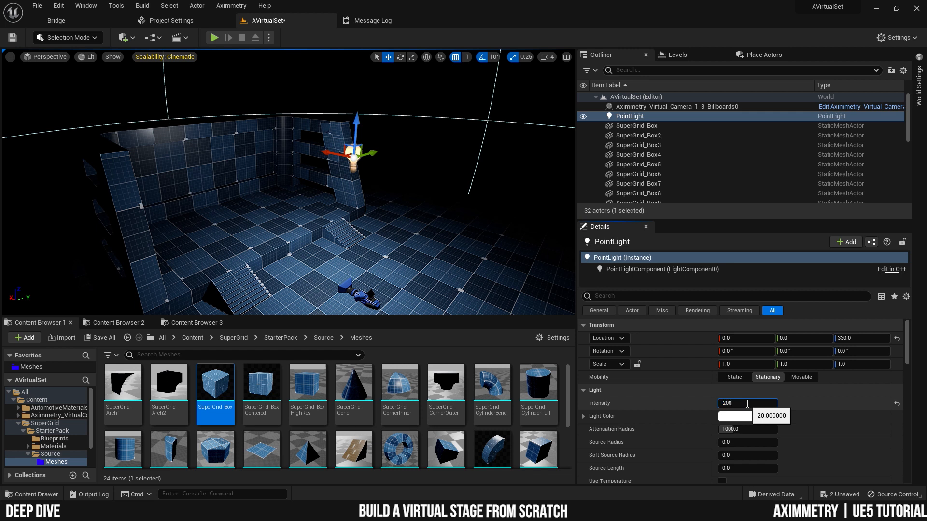
pyautogui.press('Return')
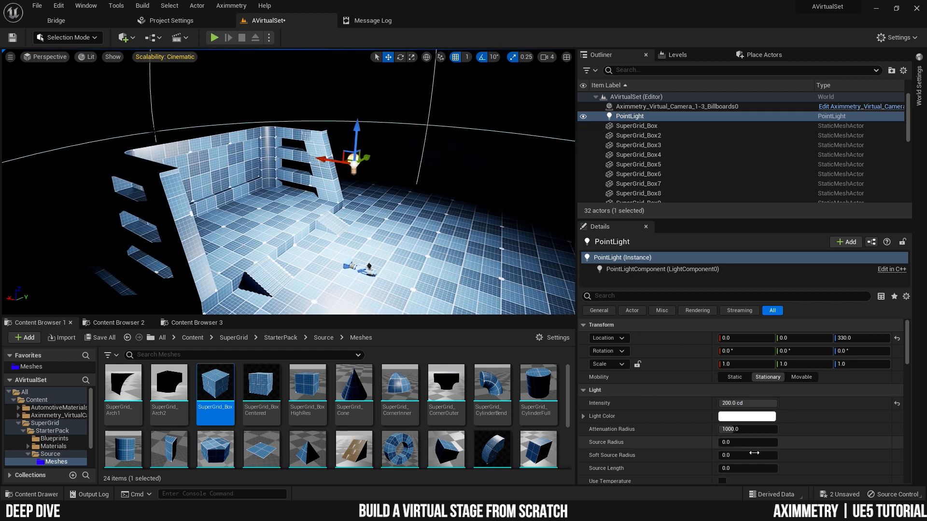
# Set the point light's intensity to 100 cd.
pyautogui.click(747, 404)
pyautogui.write('100')
pyautogui.press('Return')
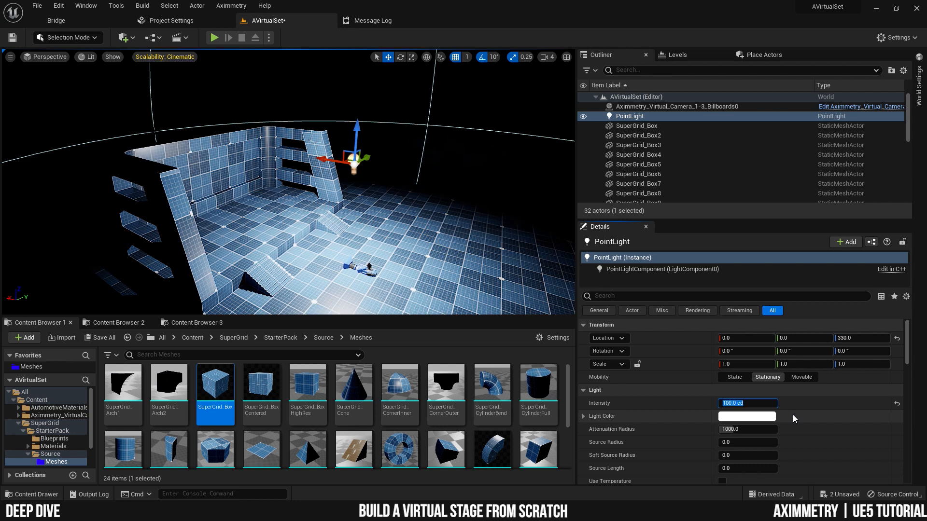
# Set the point light's attenuation radius to 2000 and check how the light reaches the surrounding walls.
pyautogui.click(742, 430)
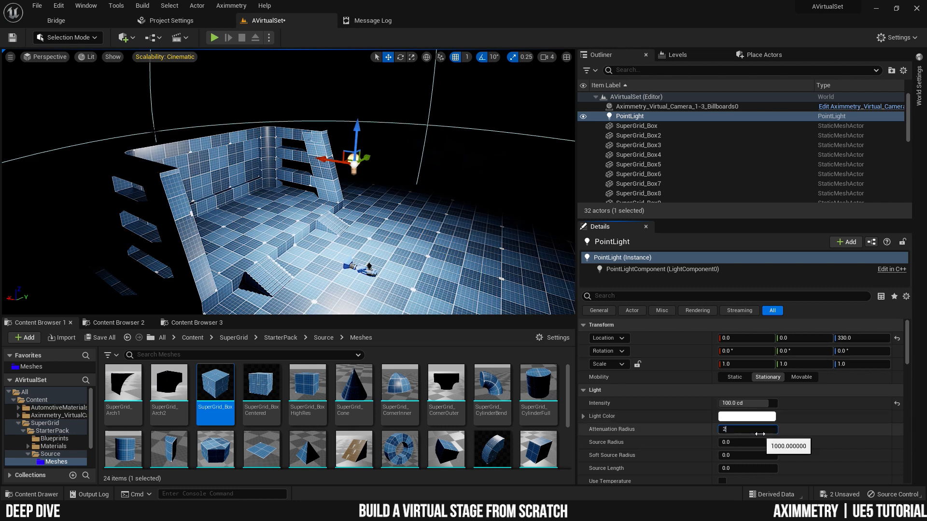
pyautogui.press('Return')
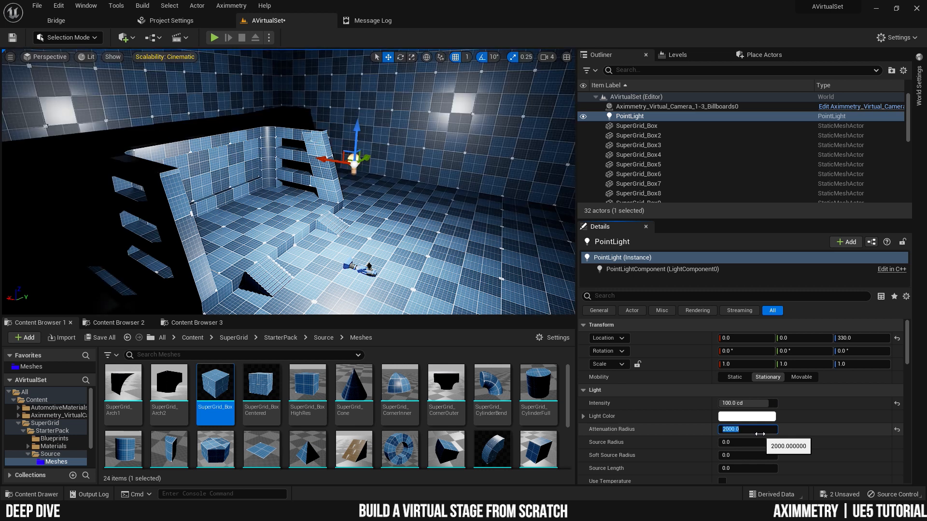
pyautogui.press('d')
pyautogui.moveTo(348, 213); pyautogui.dragTo(342, 138, button='right')
pyautogui.press('d')
pyautogui.press('a')
pyautogui.press('a')
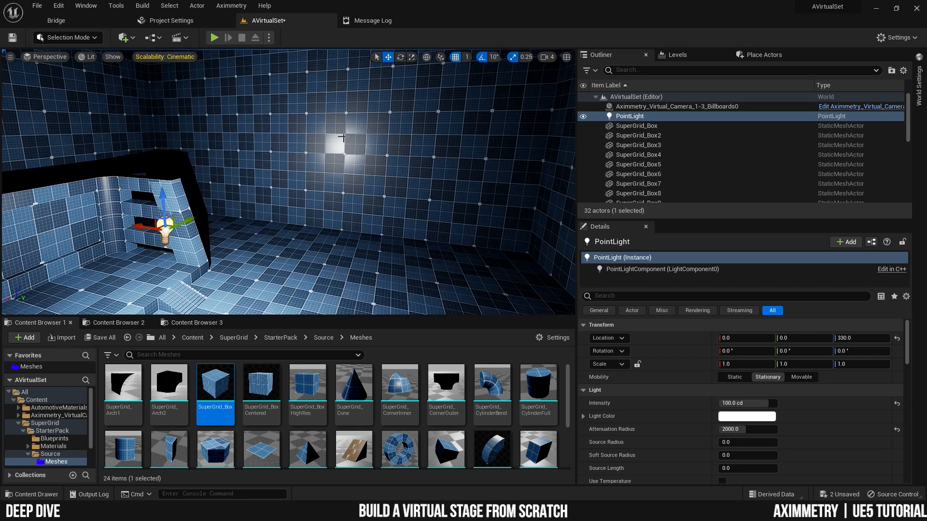
# Set the point light's Specular Scale to 0.0.
pyautogui.moveTo(330, 203); pyautogui.dragTo(290, 208, button='right')
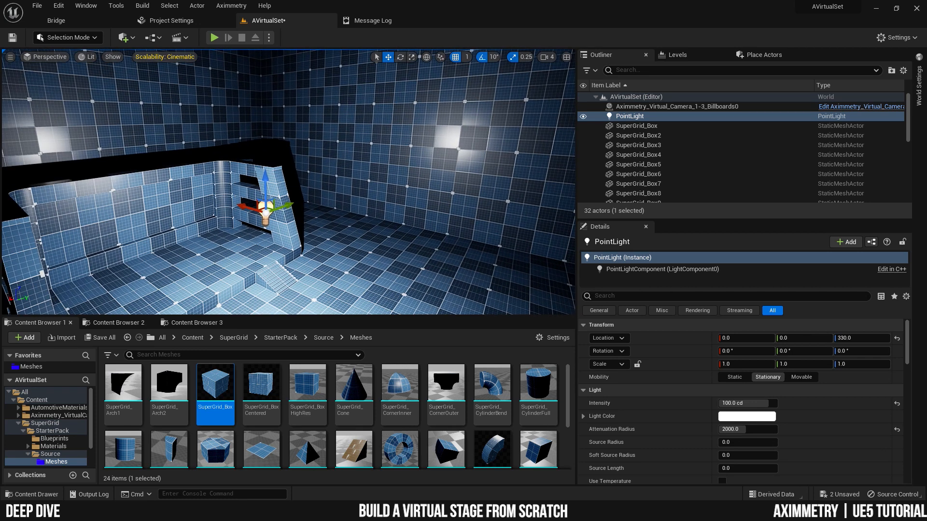
pyautogui.click(675, 298)
pyautogui.write('s')
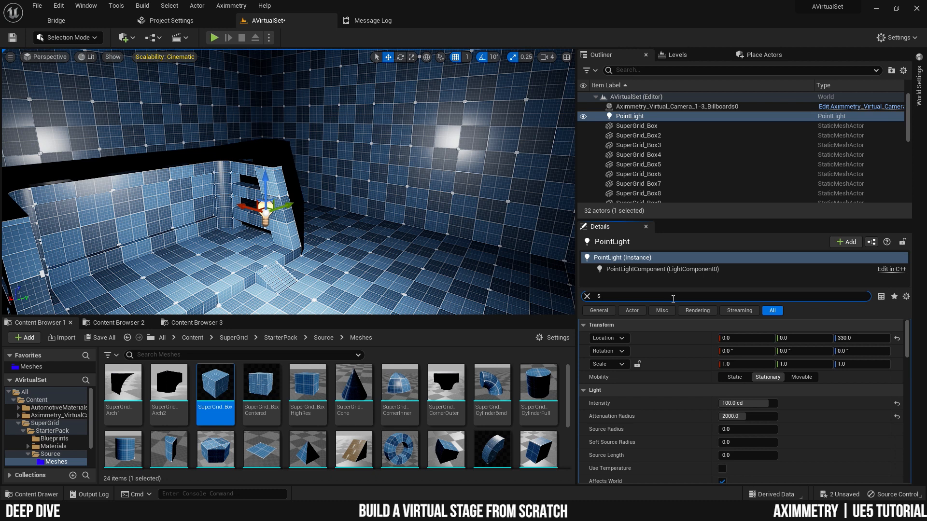
pyautogui.write('pecu')
pyautogui.moveTo(748, 351); pyautogui.dragTo(718, 351)
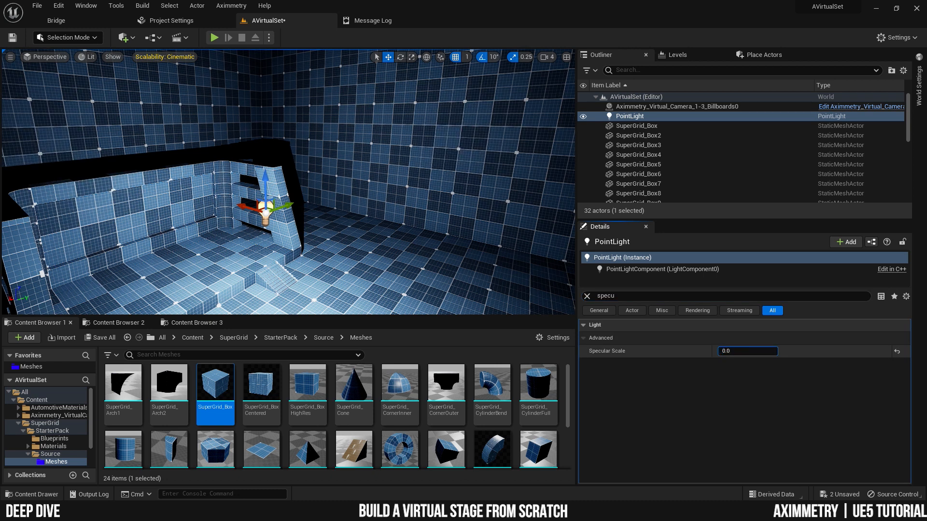
pyautogui.click(589, 297)
pyautogui.moveTo(445, 250); pyautogui.dragTo(424, 251, button='right')
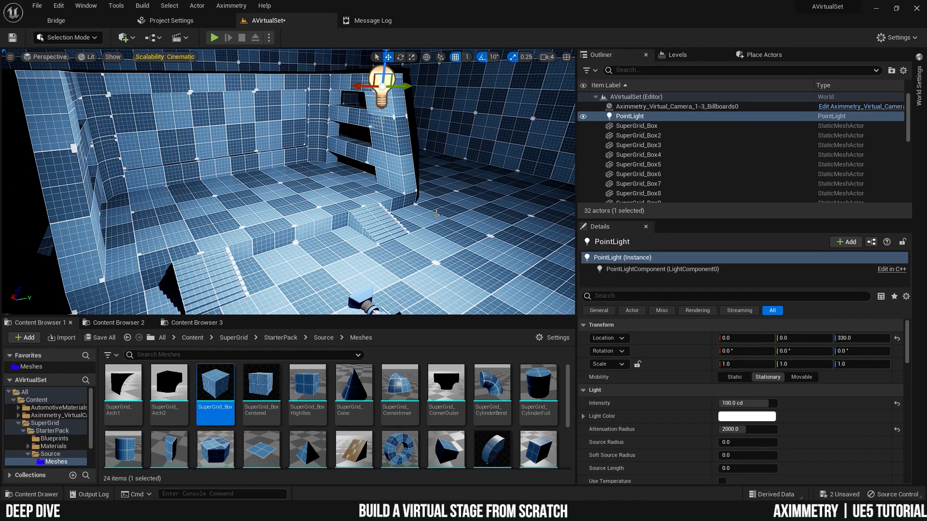
# Add the CarPaint folder under AutomotiveMaterials/Materials/Exterior to the favorites.
pyautogui.click(192, 338)
pyautogui.doubleClick(122, 382)
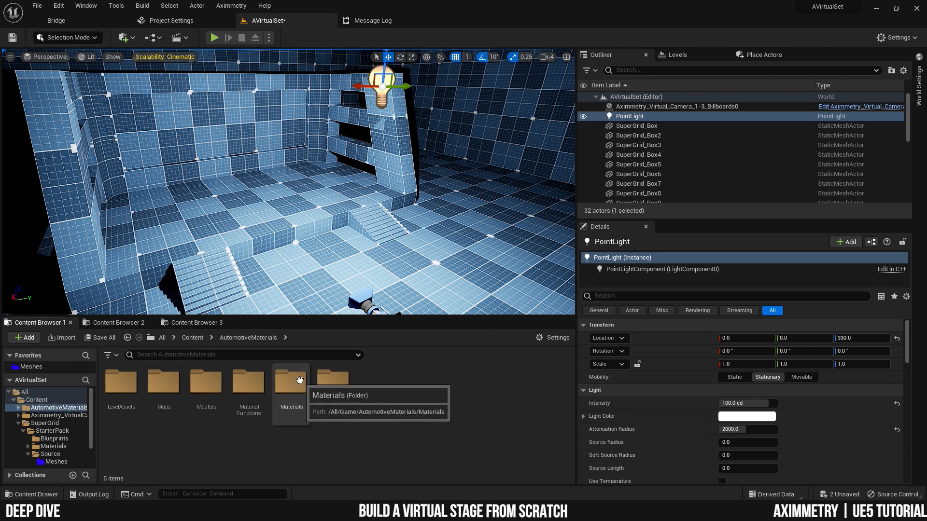
pyautogui.doubleClick(300, 381)
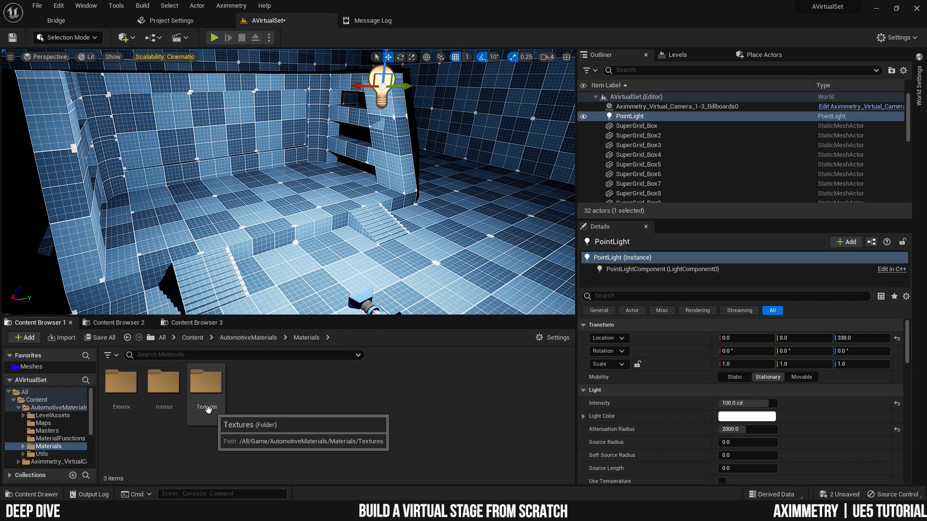
pyautogui.doubleClick(122, 386)
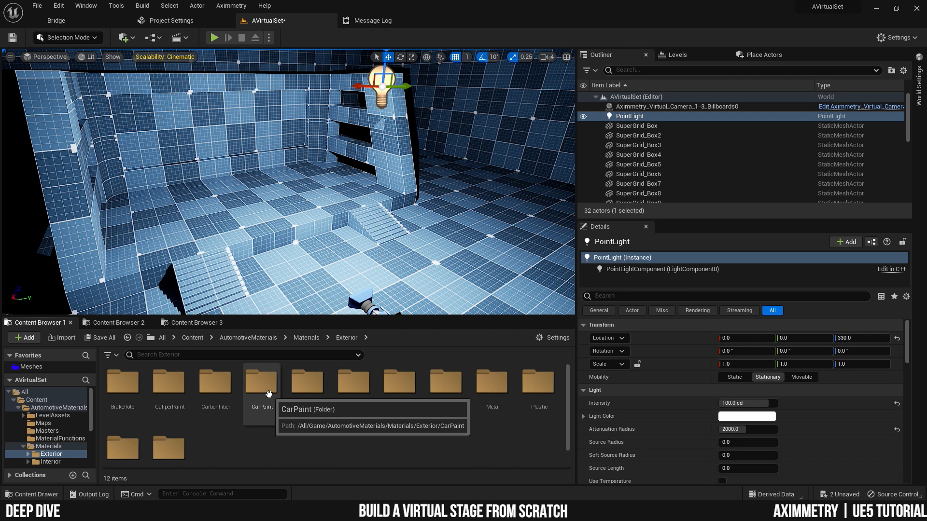
pyautogui.rightClick(264, 384)
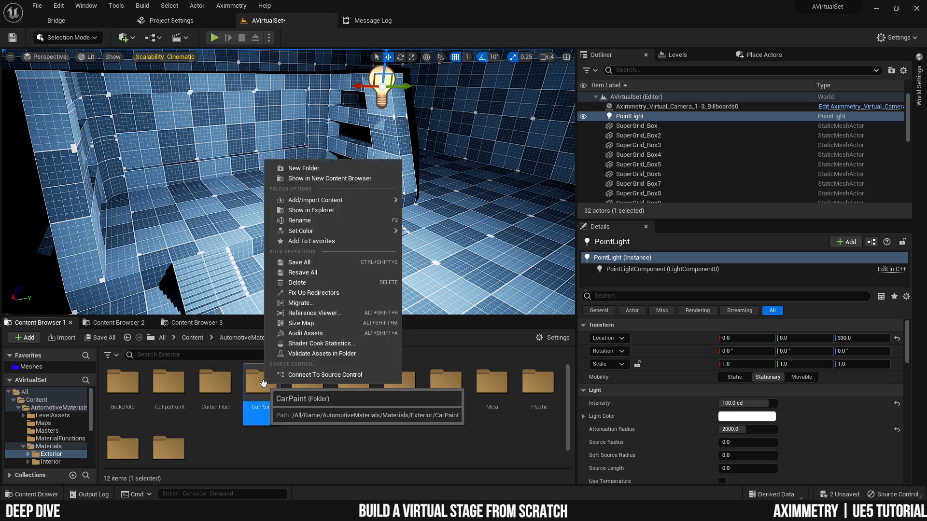
pyautogui.click(347, 242)
pyautogui.moveTo(64, 374); pyautogui.dragTo(64, 397)
# Give the CarPaint folder a new orange-red color, hex sRGB FF3E00.
pyautogui.rightClick(270, 388)
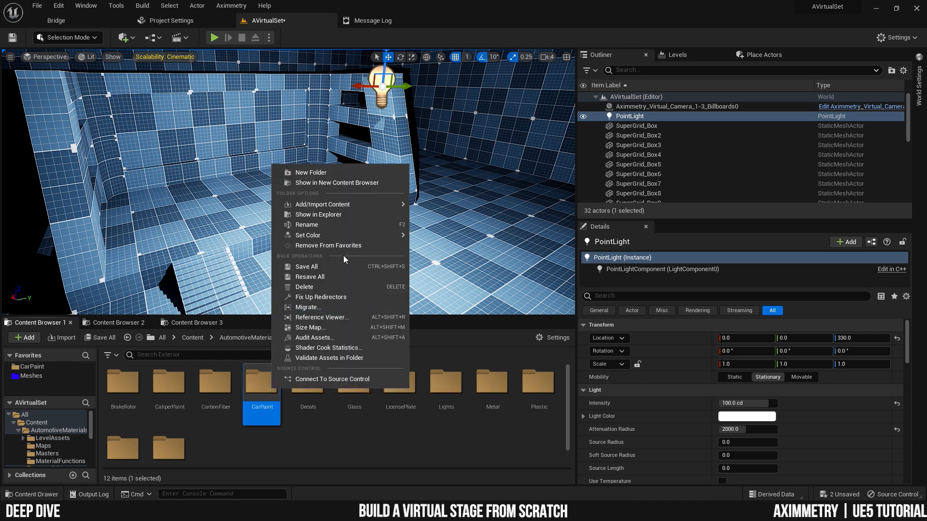
pyautogui.moveTo(391, 236)
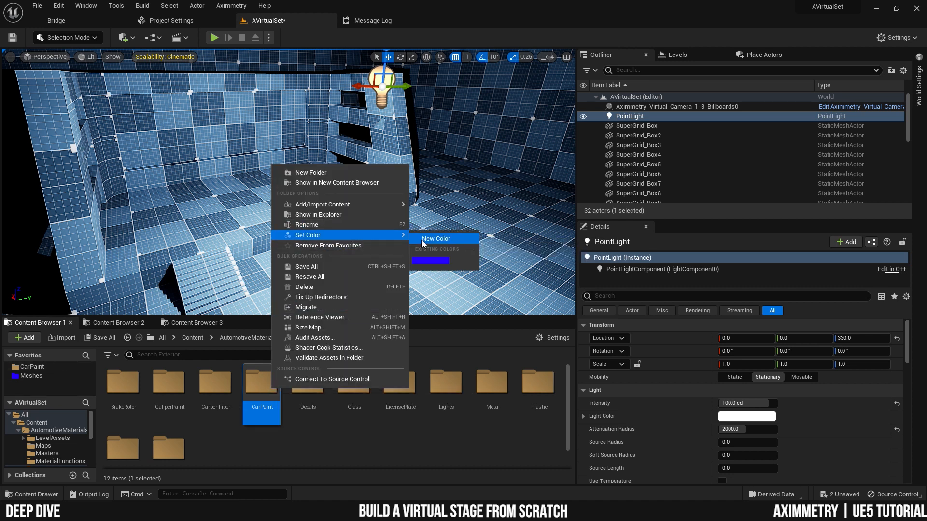
pyautogui.click(424, 239)
pyautogui.click(500, 339)
pyautogui.click(525, 333)
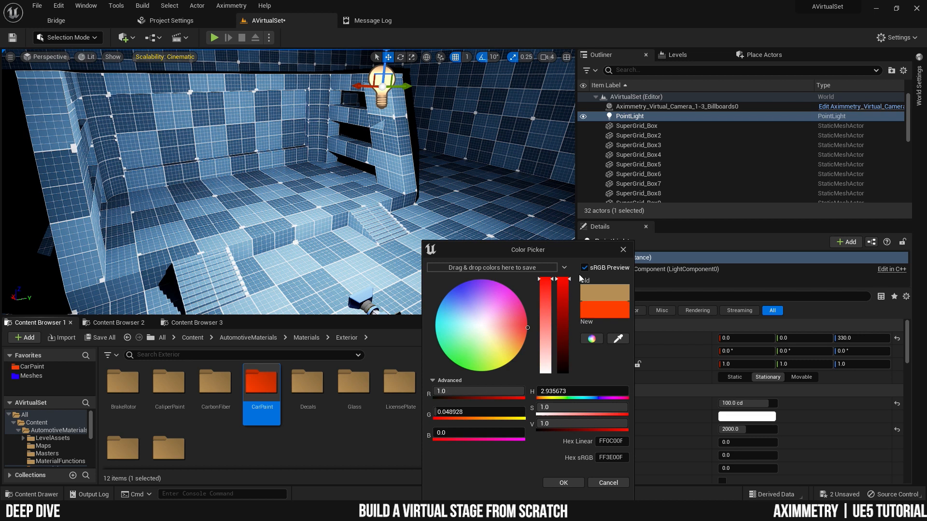
pyautogui.click(563, 483)
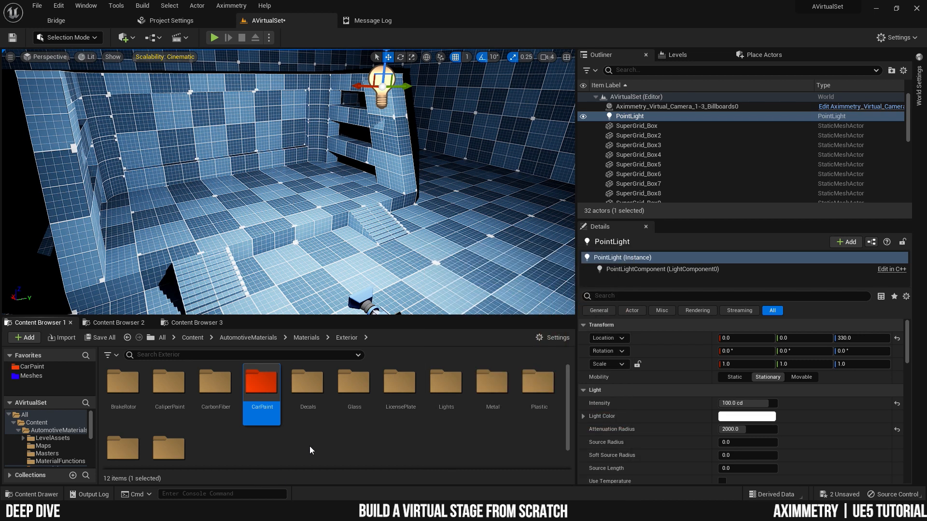
# From the CarPaint folder, apply MI_CarPaint_Orange to the stage's inner floor panel and MI_CarPaint_Cherry to the surrounding platform.
pyautogui.click(34, 368)
pyautogui.moveTo(290, 193); pyautogui.dragTo(195, 155, button='right')
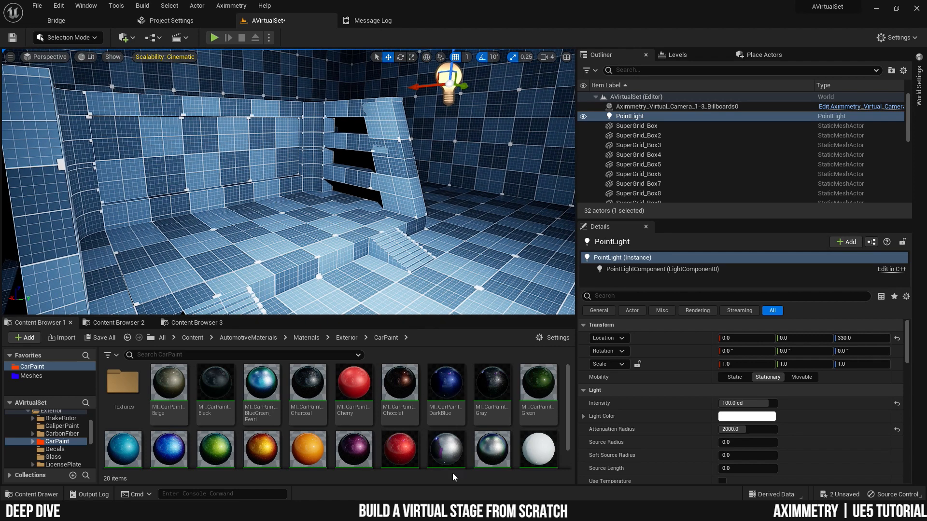
pyautogui.scroll(-2, 452, 449)
pyautogui.moveTo(364, 271); pyautogui.dragTo(379, 294, button='right')
pyautogui.scroll(2, 415, 433)
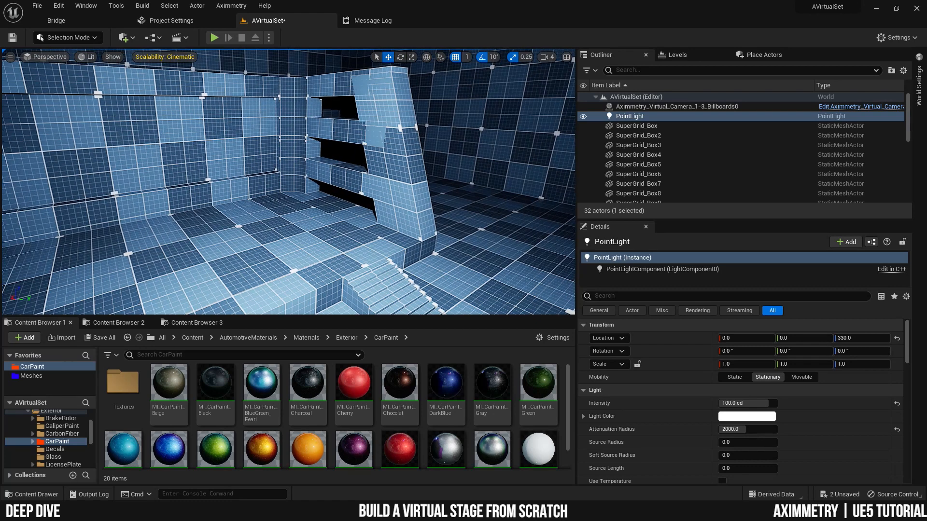
pyautogui.moveTo(307, 449); pyautogui.dragTo(250, 250)
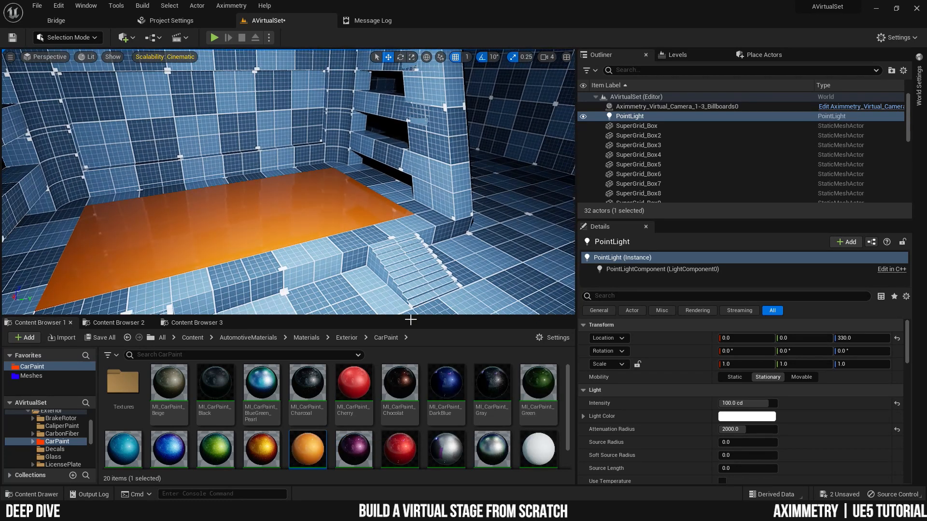
pyautogui.moveTo(360, 381); pyautogui.dragTo(335, 247)
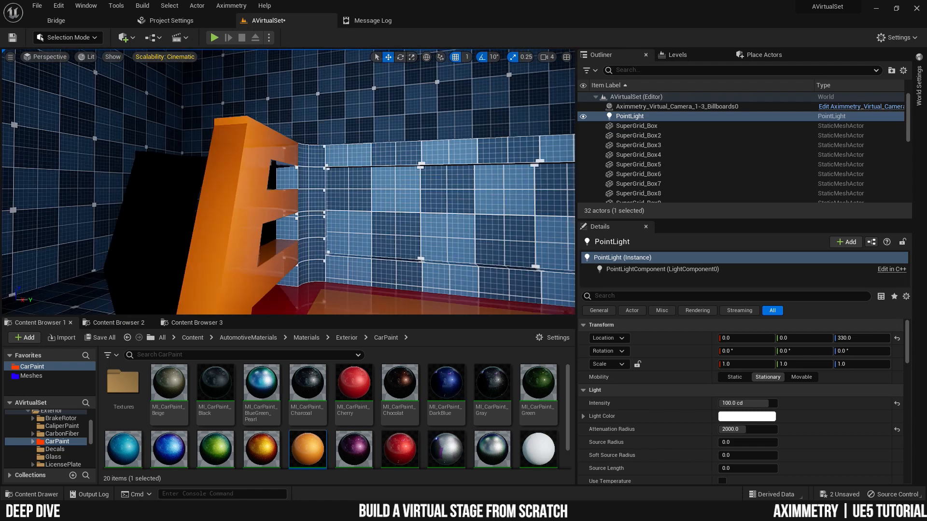
# Apply MI_CarPaint_Orange to the slanted columns and horizontal bars on both sides of the stage.
pyautogui.moveTo(194, 194); pyautogui.dragTo(382, 207, button='right')
pyautogui.moveTo(278, 456); pyautogui.dragTo(293, 253)
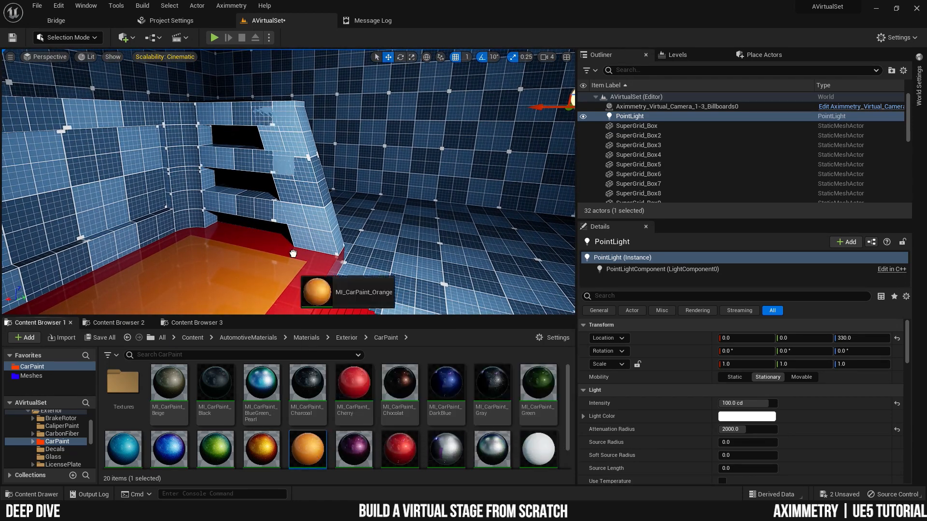
pyautogui.moveTo(308, 440); pyautogui.dragTo(271, 221)
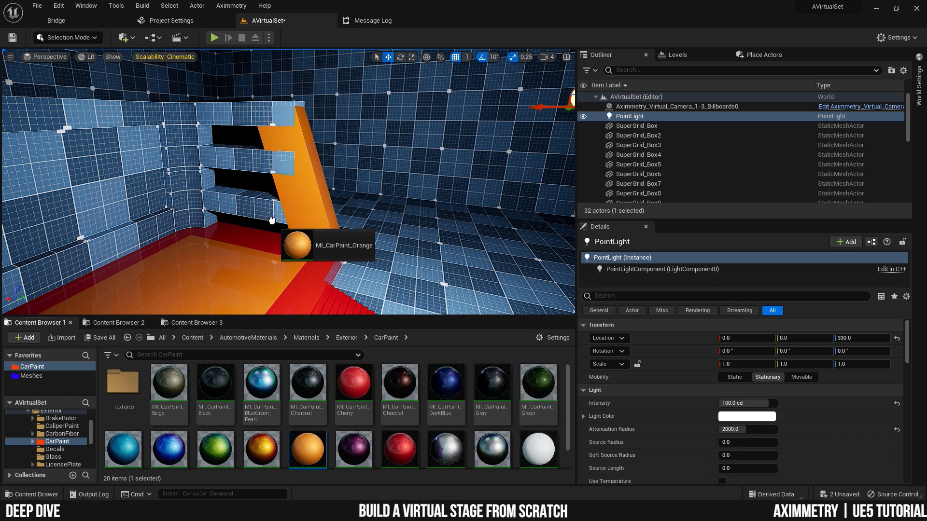
pyautogui.moveTo(308, 449); pyautogui.dragTo(246, 158)
pyautogui.moveTo(246, 158); pyautogui.dragTo(219, 121, button='right')
pyautogui.press('w')
pyautogui.moveTo(309, 446); pyautogui.dragTo(275, 217)
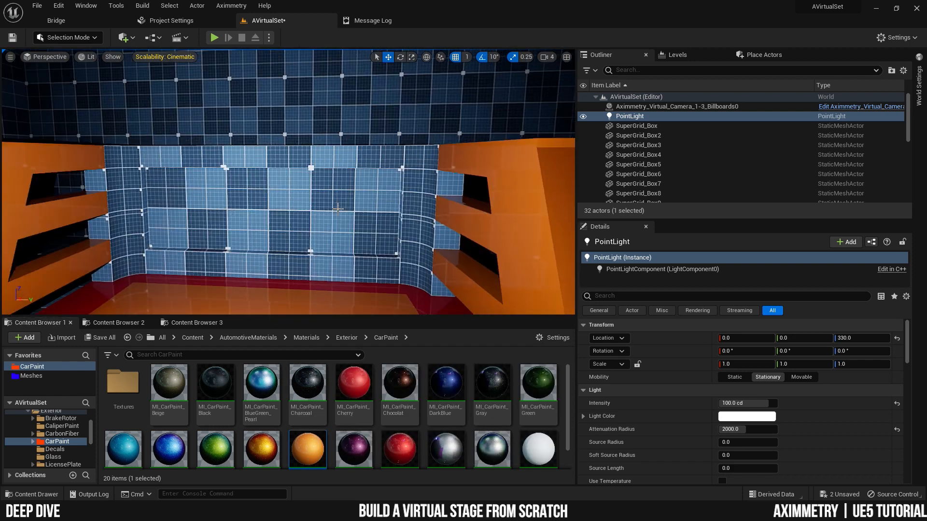
pyautogui.moveTo(308, 449); pyautogui.dragTo(455, 186)
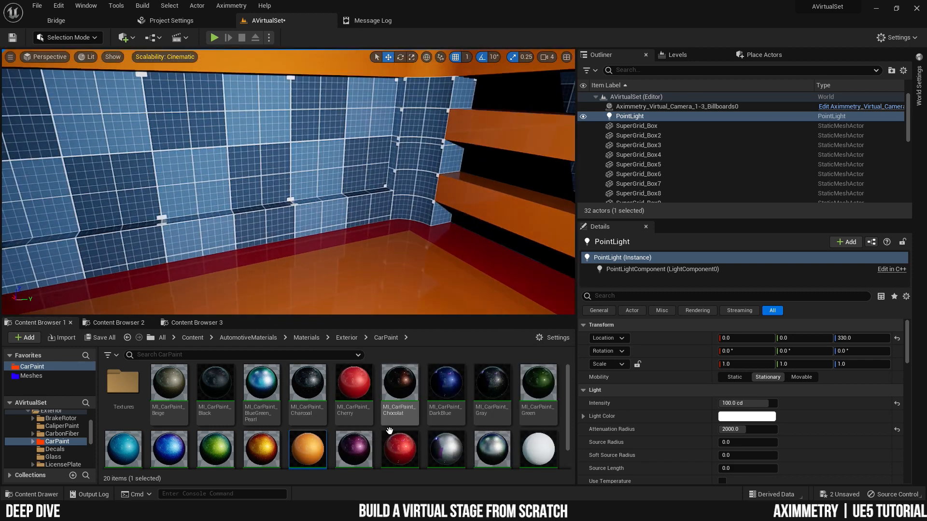
# Color the curved corner pieces and remaining side bars in alternating bands of MI_CarPaint_Orange and MI_CarPaint_Cherry.
pyautogui.moveTo(353, 384)
pyautogui.mouseDown()
pyautogui.moveTo(445, 234)
pyautogui.moveTo(355, 386)
pyautogui.mouseUp()
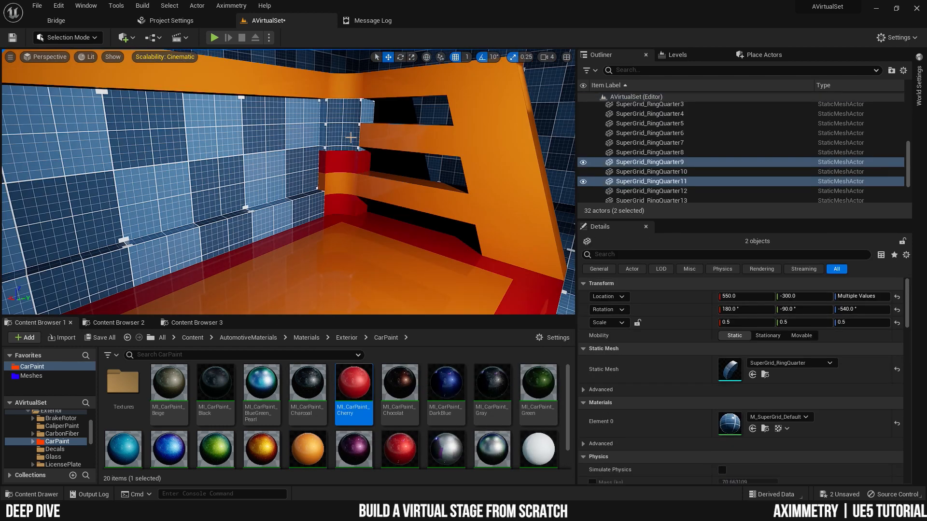
pyautogui.moveTo(308, 449); pyautogui.dragTo(730, 423)
pyautogui.moveTo(354, 384); pyautogui.dragTo(733, 423)
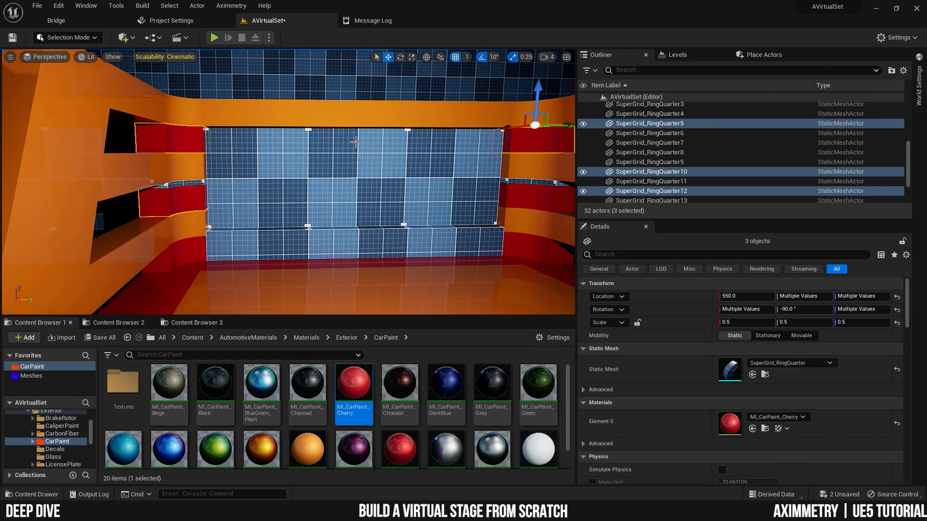
# Apply MI_CarPaint_Cherry to the large back wall panel and MI_CarPaint_Orange to the strip below it.
pyautogui.click(355, 176)
pyautogui.click(308, 449)
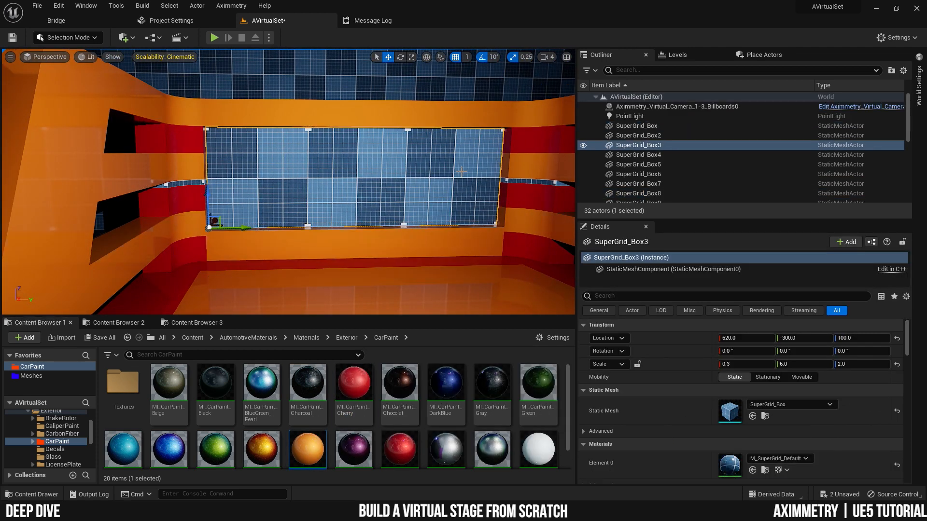
pyautogui.click(354, 384)
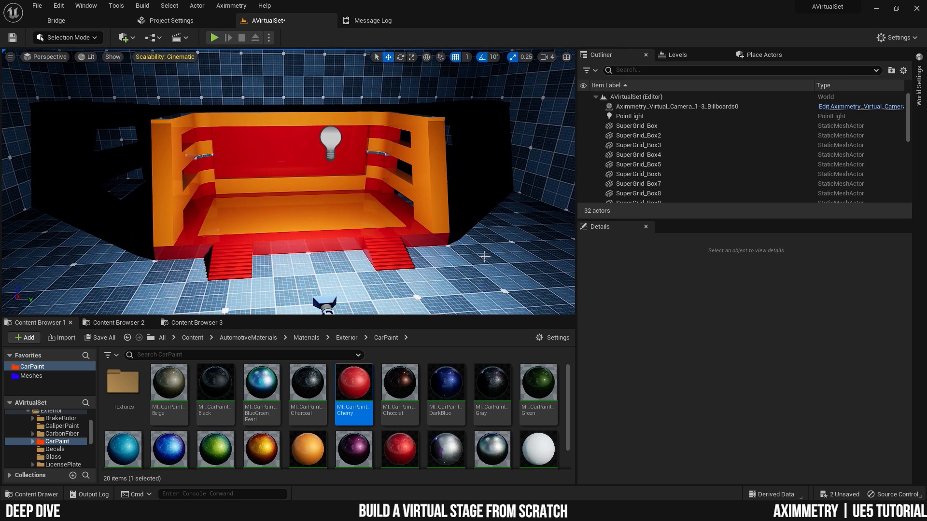
# Apply MI_Felt_Perforated from the Interior/Textile materials folder to the room surrounding the stage.
pyautogui.moveTo(484, 257); pyautogui.dragTo(502, 265, button='right')
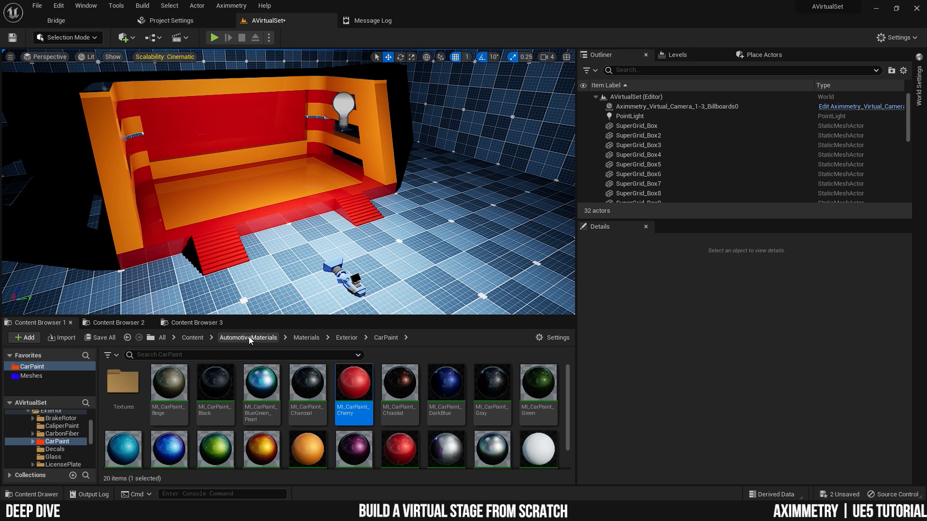
pyautogui.click(310, 337)
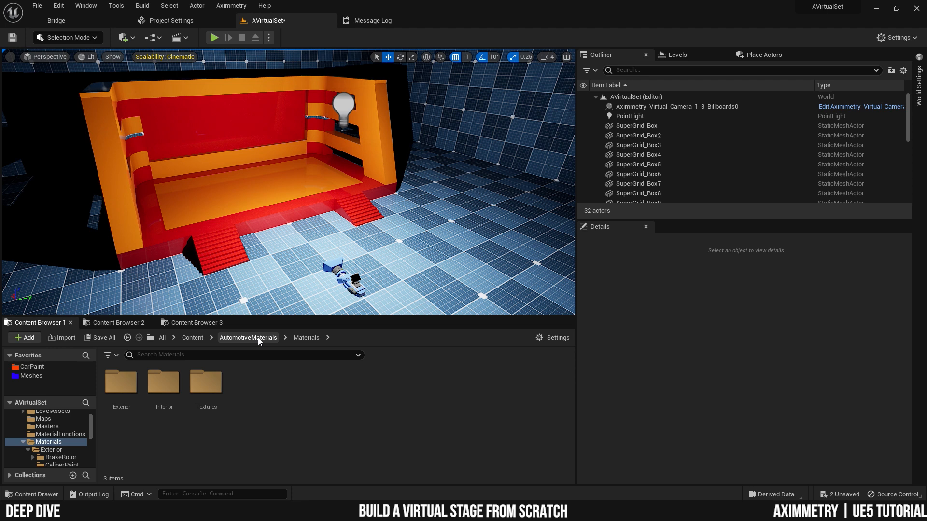
pyautogui.doubleClick(163, 383)
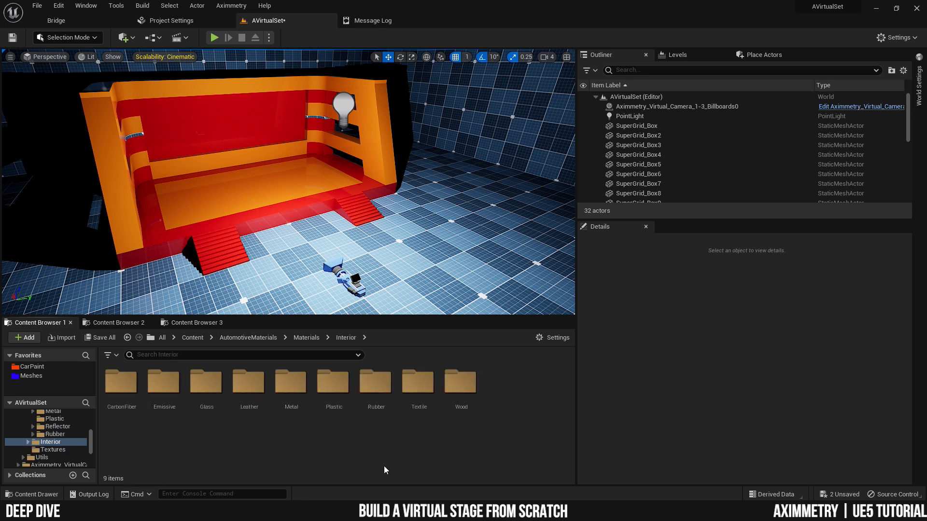
pyautogui.click(419, 390)
pyautogui.doubleClick(419, 390)
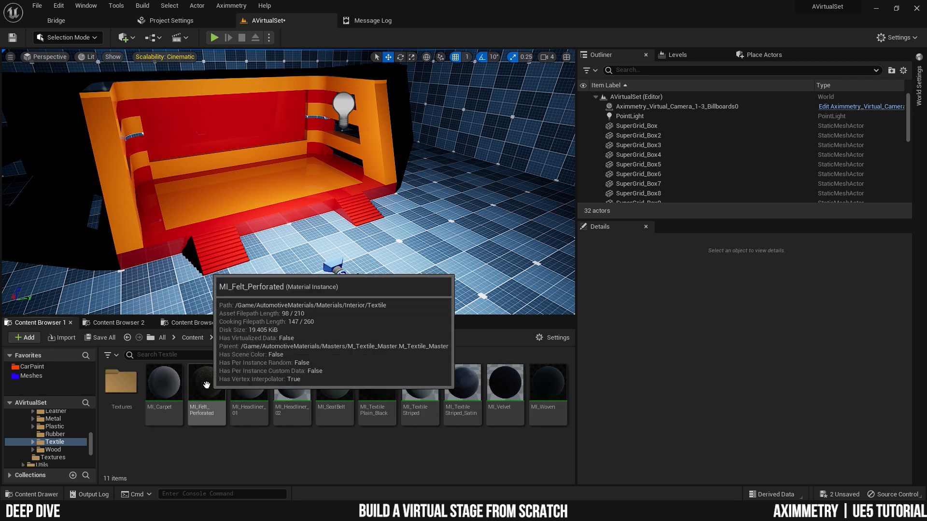
pyautogui.moveTo(321, 323); pyautogui.dragTo(468, 275)
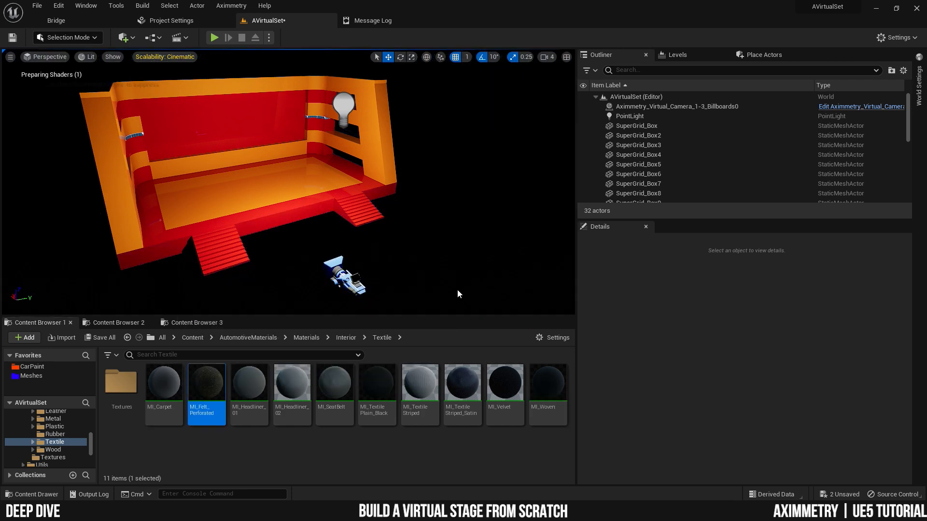
pyautogui.moveTo(456, 216)
pyautogui.mouseDown(button='right')
pyautogui.moveTo(388, 215)
pyautogui.moveTo(500, 211)
pyautogui.moveTo(457, 212)
pyautogui.mouseUp(button='right')
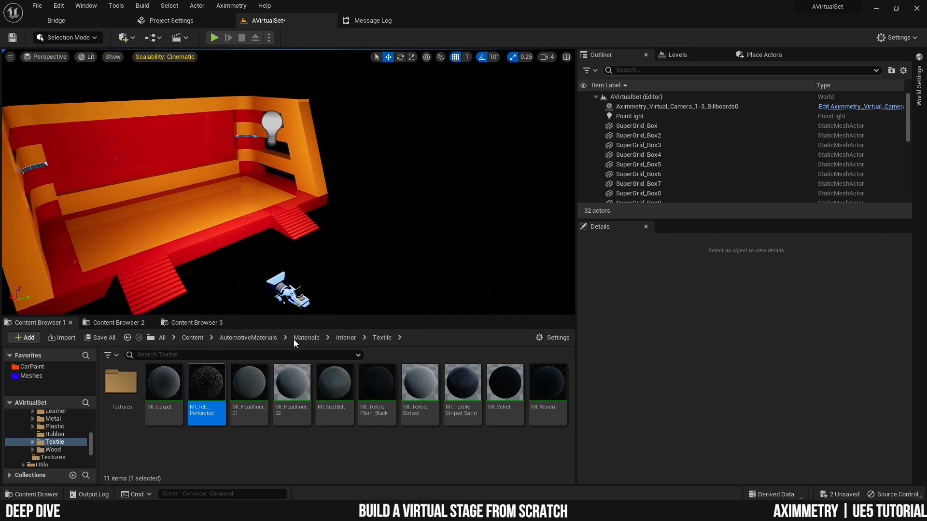
# Make M_Textile_Master, the parent material of MI_Felt_Perforated, Two Sided and apply the change.
pyautogui.doubleClick(209, 381)
pyautogui.scroll(-1, 754, 339)
pyautogui.scroll(-10, 754, 338)
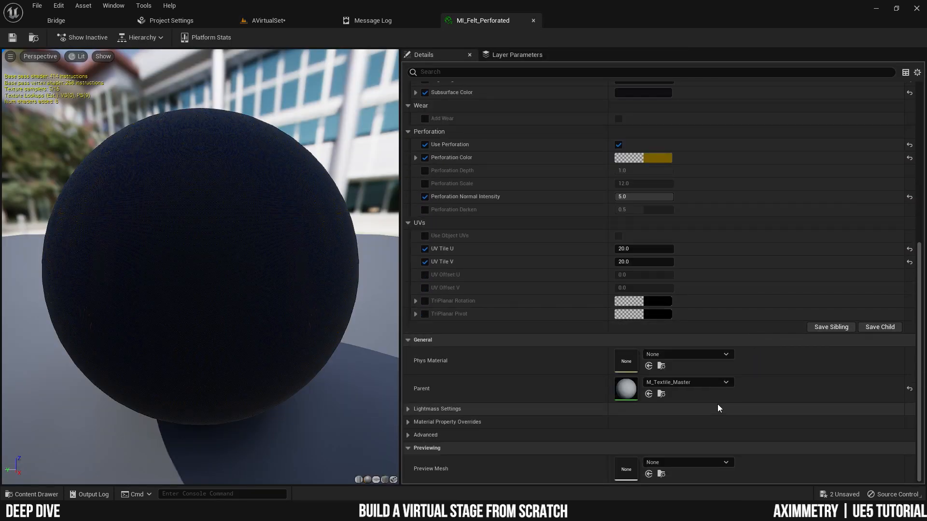
pyautogui.click(662, 394)
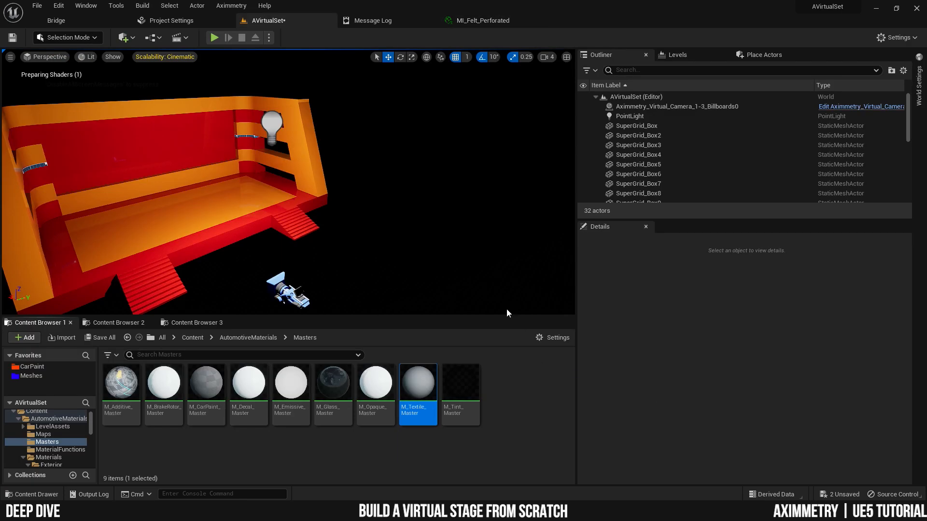
pyautogui.doubleClick(416, 384)
pyautogui.click(148, 367)
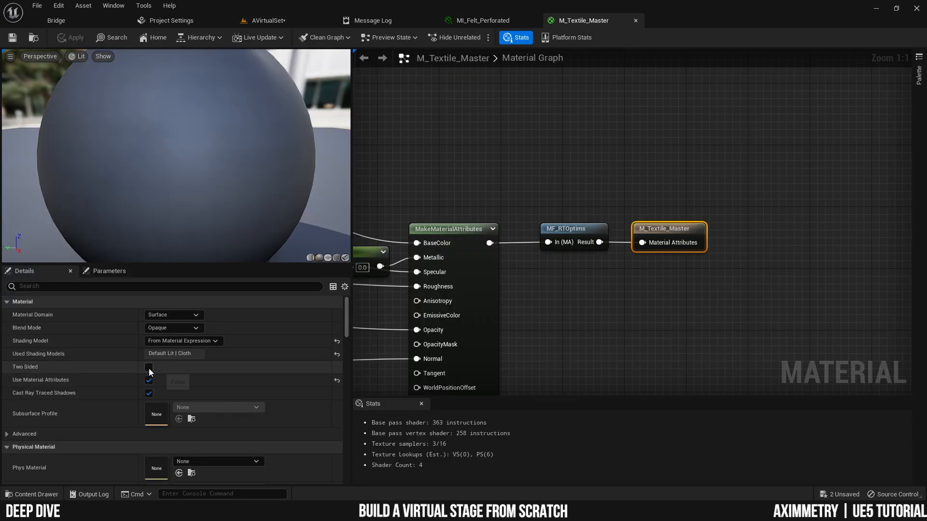
pyautogui.click(73, 38)
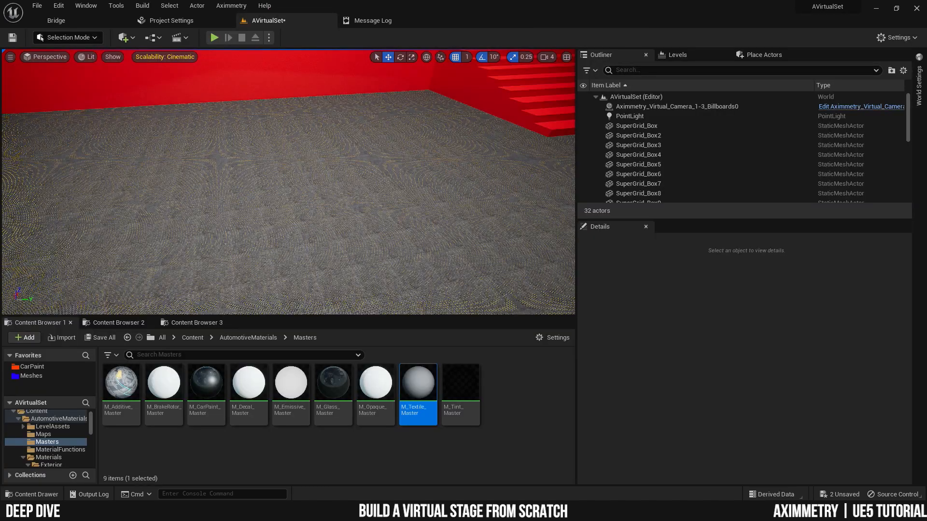
pyautogui.moveTo(288, 182); pyautogui.dragTo(332, 163, button='right')
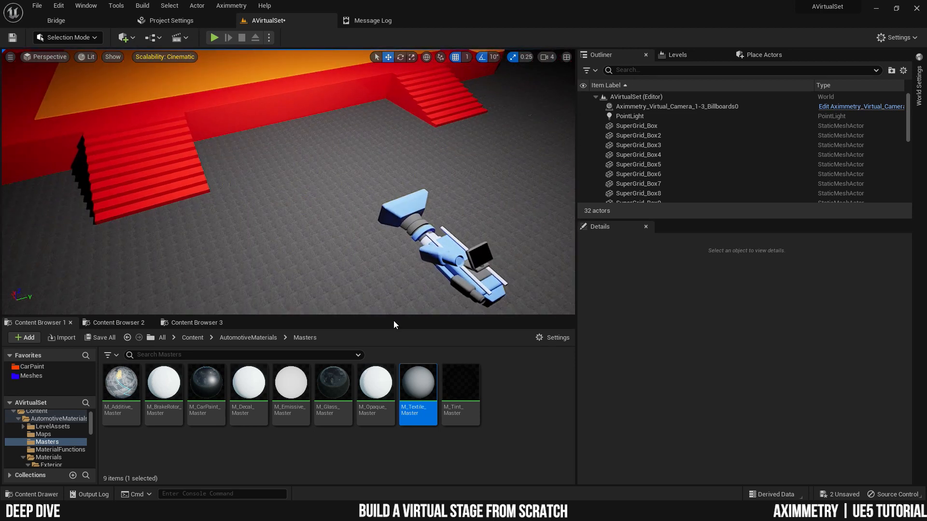
# Try MI_TextileStriped from the Interior/Textile folder on the room surrounding the stage, and replace it with MI_TextilePlain_Black.
pyautogui.click(256, 338)
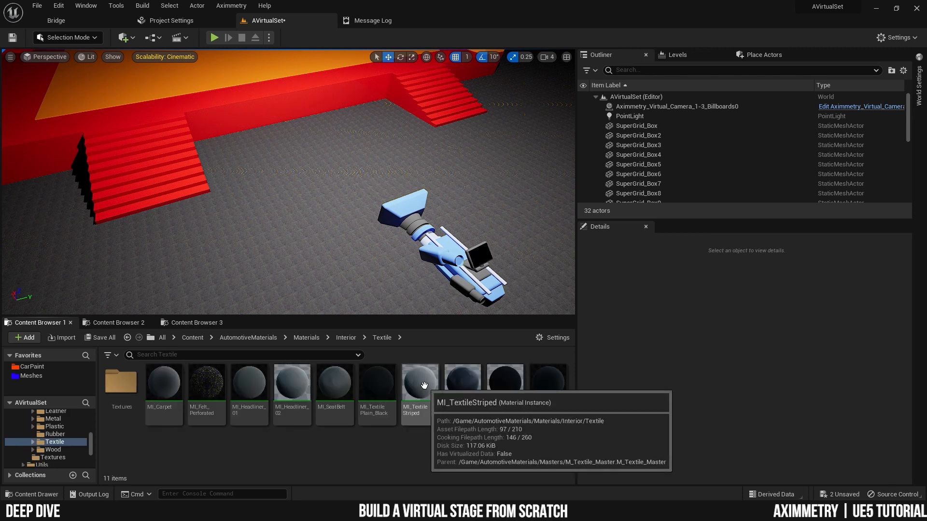
pyautogui.click(423, 383)
pyautogui.moveTo(423, 383); pyautogui.dragTo(353, 293)
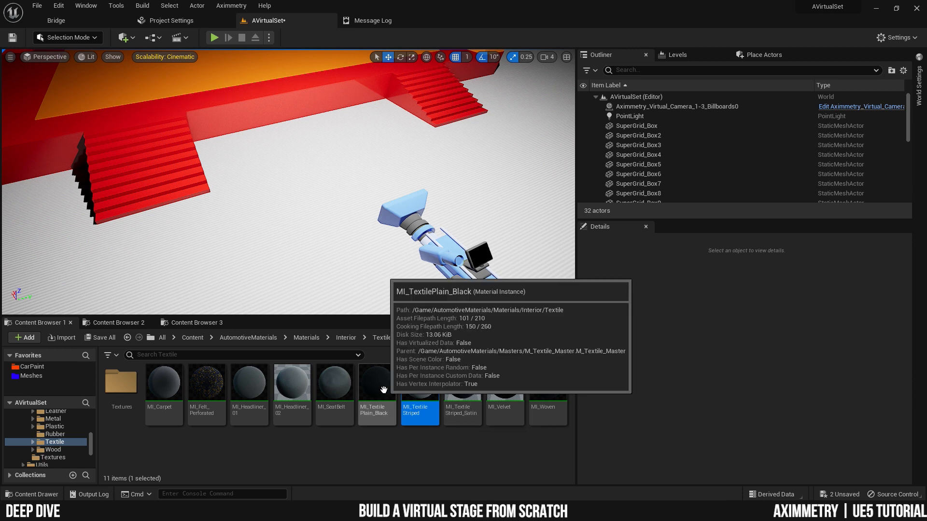
pyautogui.moveTo(384, 391); pyautogui.dragTo(333, 275)
pyautogui.moveTo(326, 274); pyautogui.dragTo(379, 255, button='right')
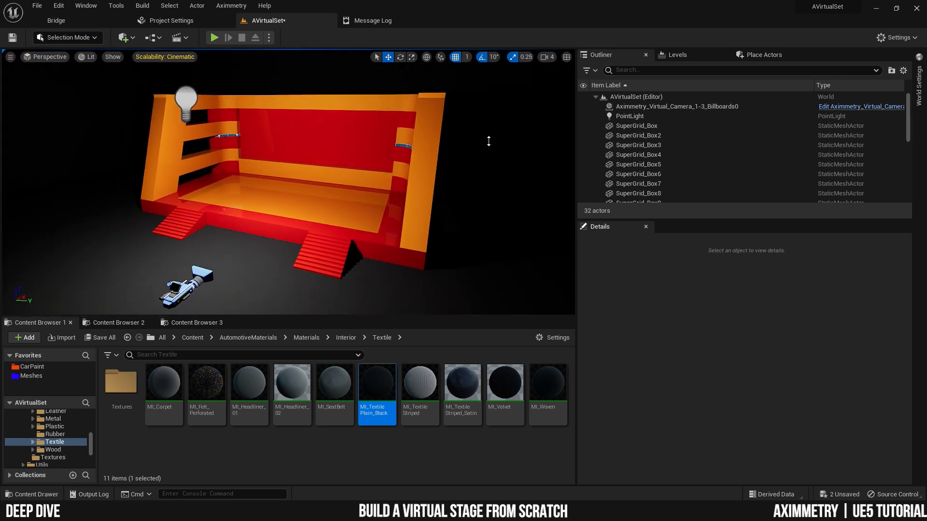
# Review the colored stage and its dark surroundings from both sides and up close, and save the level.
pyautogui.moveTo(315, 135); pyautogui.dragTo(362, 140, button='right')
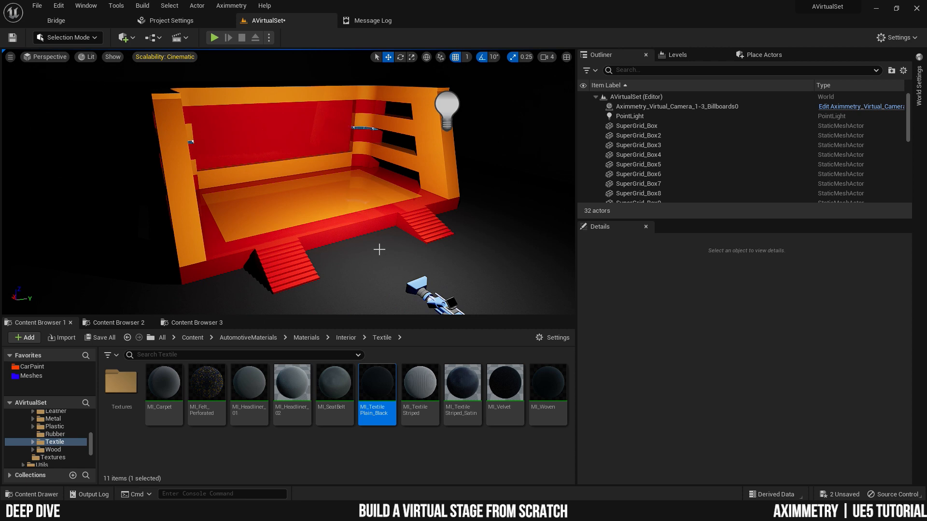
pyautogui.moveTo(209, 150); pyautogui.dragTo(96, 121, button='right')
pyautogui.moveTo(405, 172); pyautogui.dragTo(368, 164, button='right')
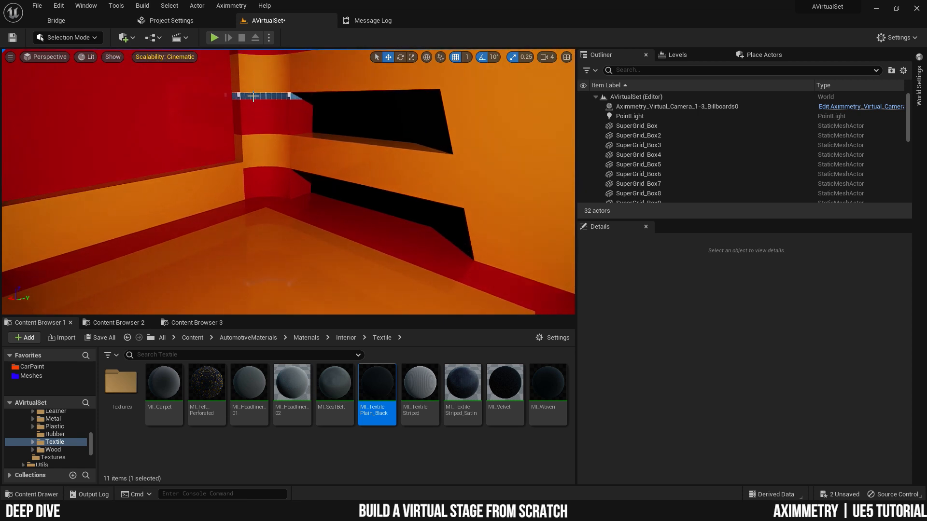
pyautogui.moveTo(323, 182); pyautogui.dragTo(294, 196, button='right')
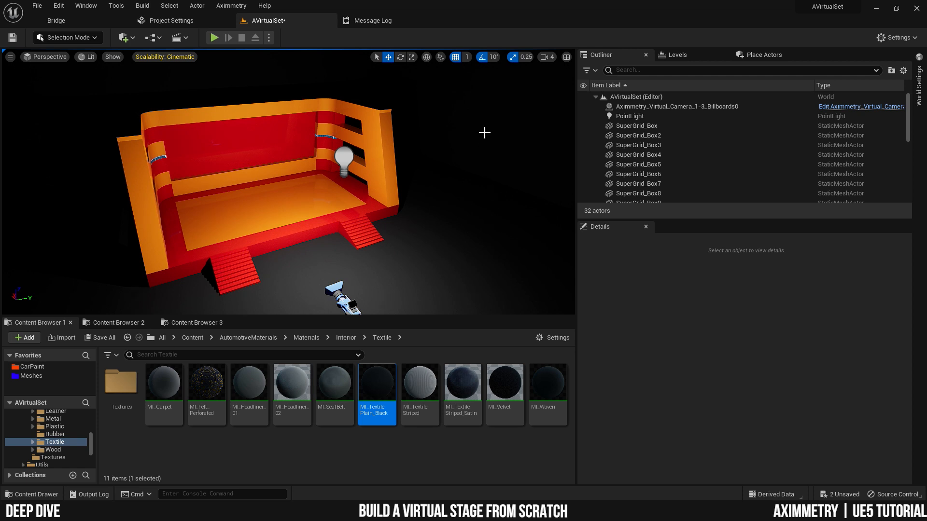
pyautogui.keyDown('alt'); pyautogui.moveTo(338, 183); pyautogui.dragTo(226, 182); pyautogui.keyUp('alt')
pyautogui.moveTo(225, 182)
pyautogui.mouseDown(button='right')
pyautogui.moveTo(221, 199)
pyautogui.moveTo(224, 190)
pyautogui.mouseUp(button='right')
pyautogui.hotkey('ctrl', 's')
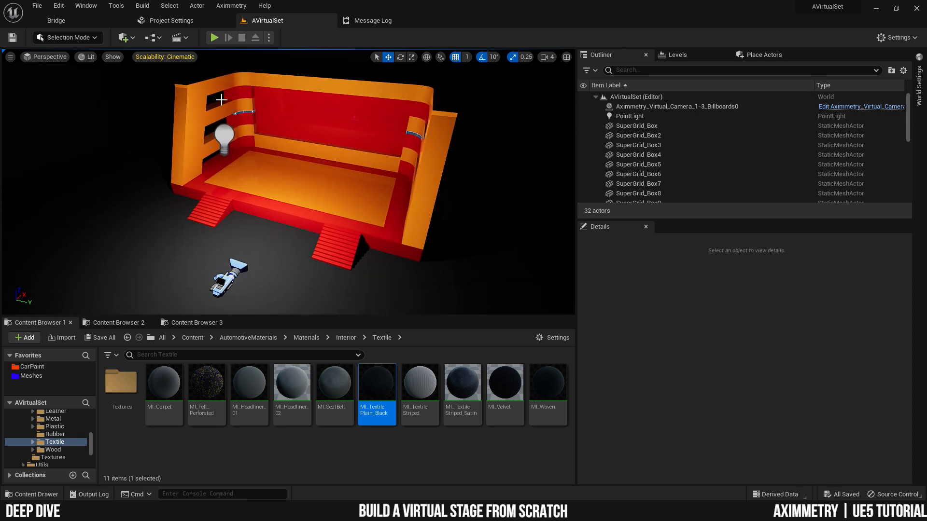
# Delete the Maps folder from AutomotiveMaterials, using the second content browser.
pyautogui.click(117, 322)
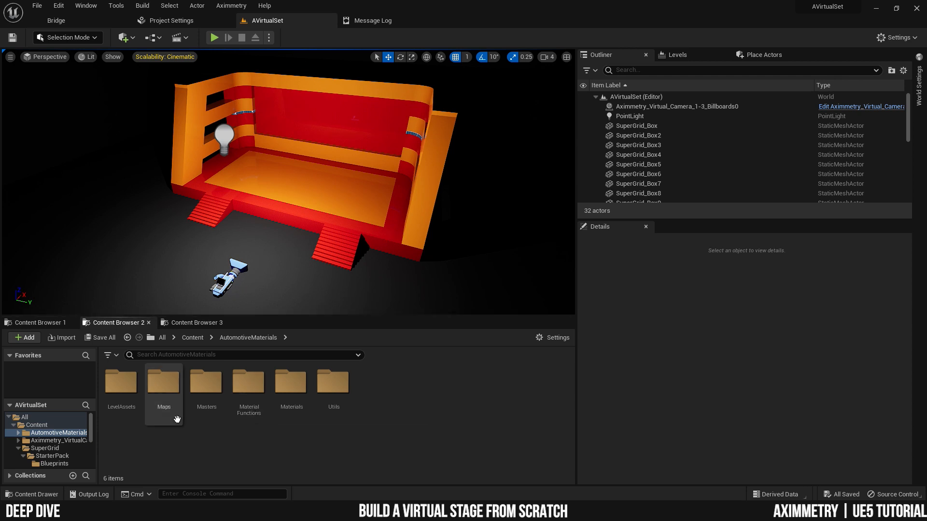
pyautogui.click(194, 340)
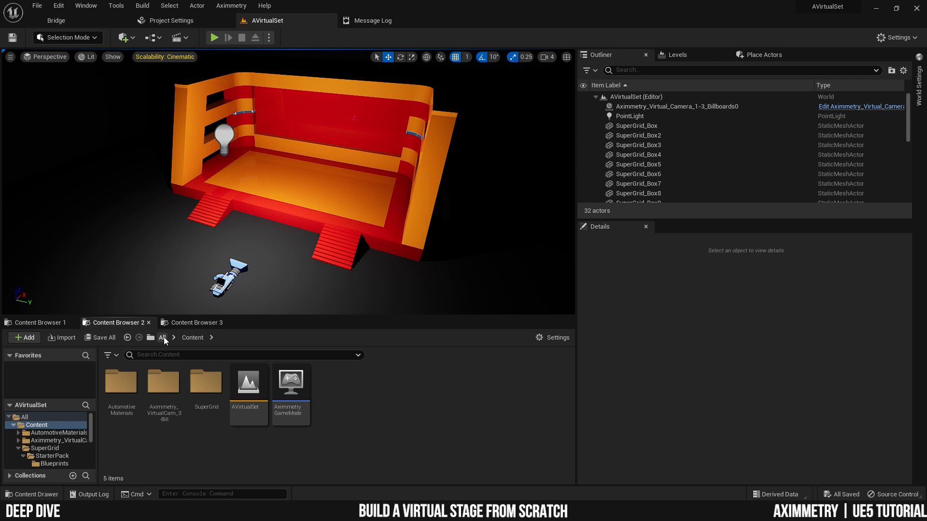
pyautogui.doubleClick(125, 384)
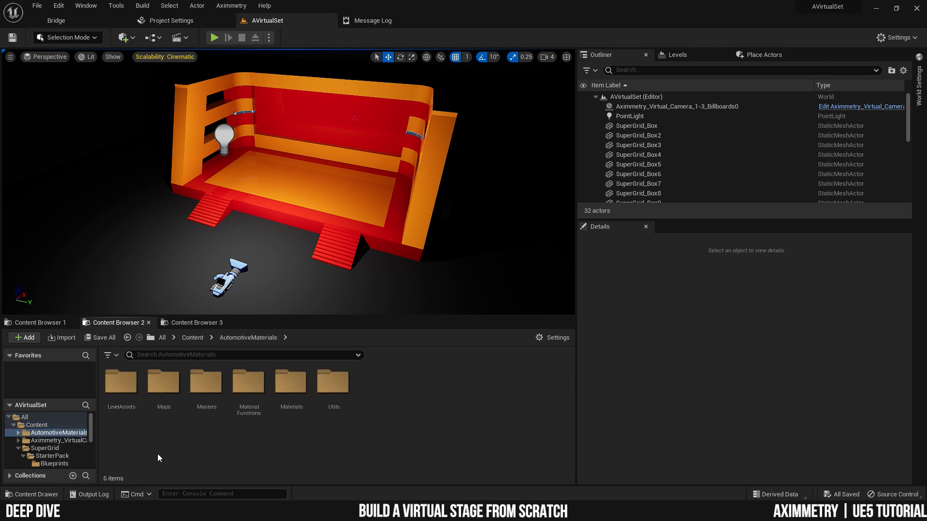
pyautogui.rightClick(169, 386)
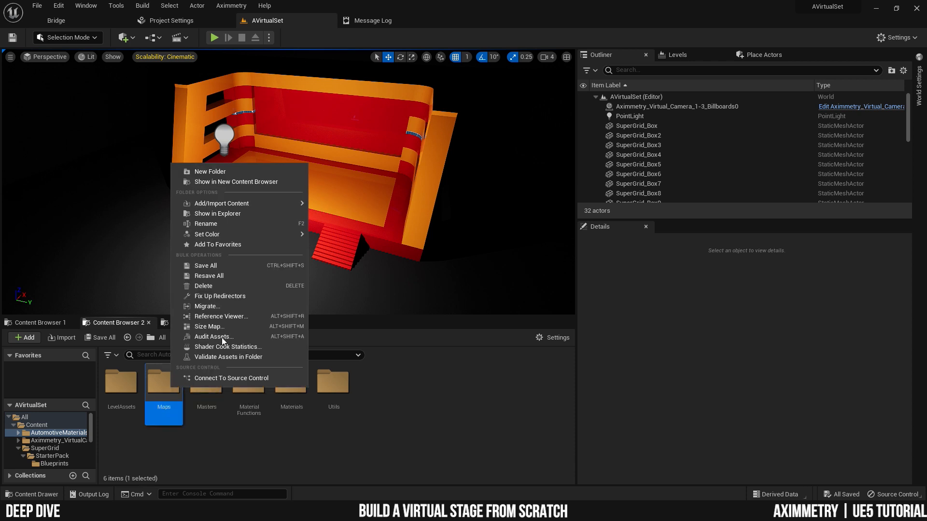
pyautogui.click(225, 285)
pyautogui.click(255, 306)
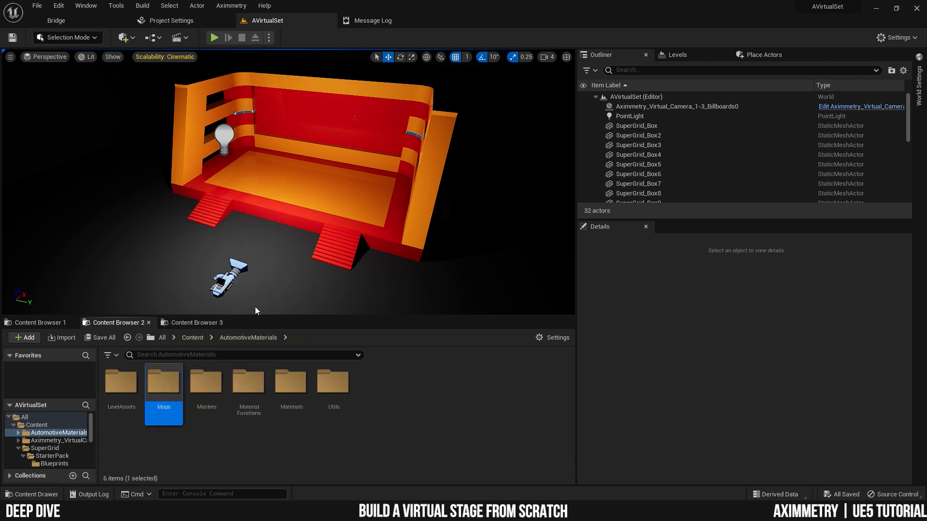
pyautogui.click(395, 412)
# Delete the Overview level and Overview_BuiltData from the SuperGrid folder.
pyautogui.click(193, 337)
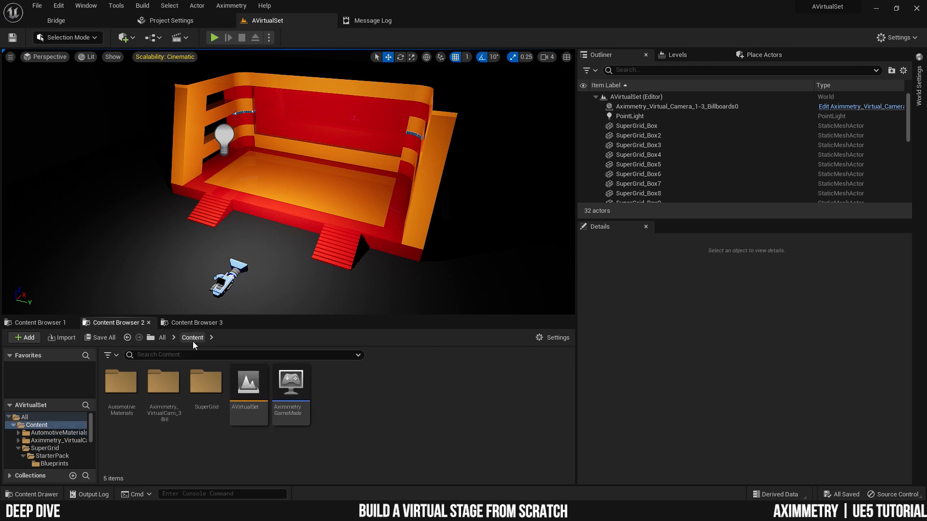
pyautogui.doubleClick(207, 384)
pyautogui.keyDown('ctrl'); pyautogui.click(218, 382); pyautogui.keyUp('ctrl')
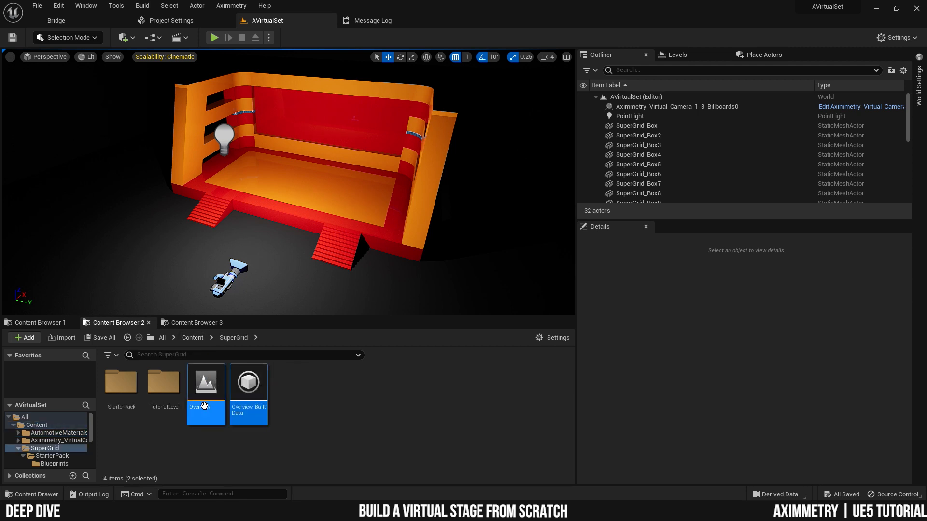
pyautogui.rightClick(210, 384)
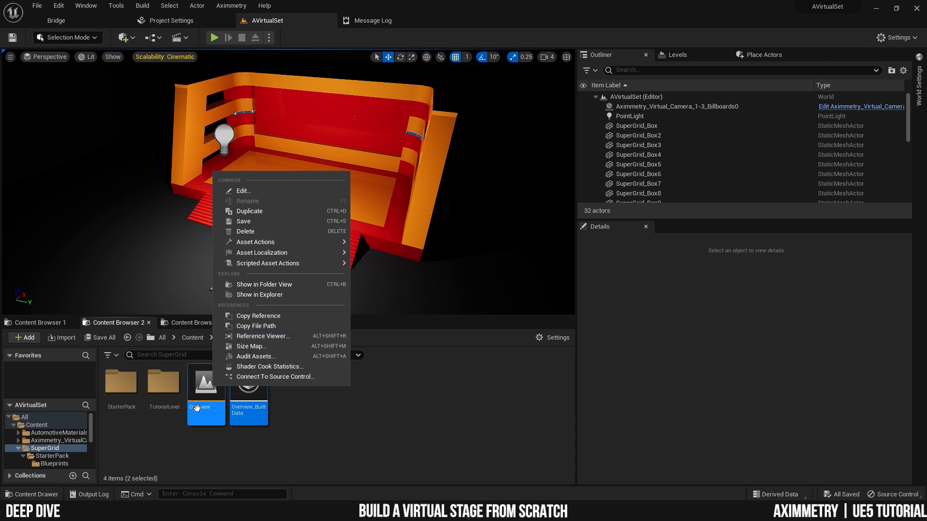
pyautogui.click(259, 232)
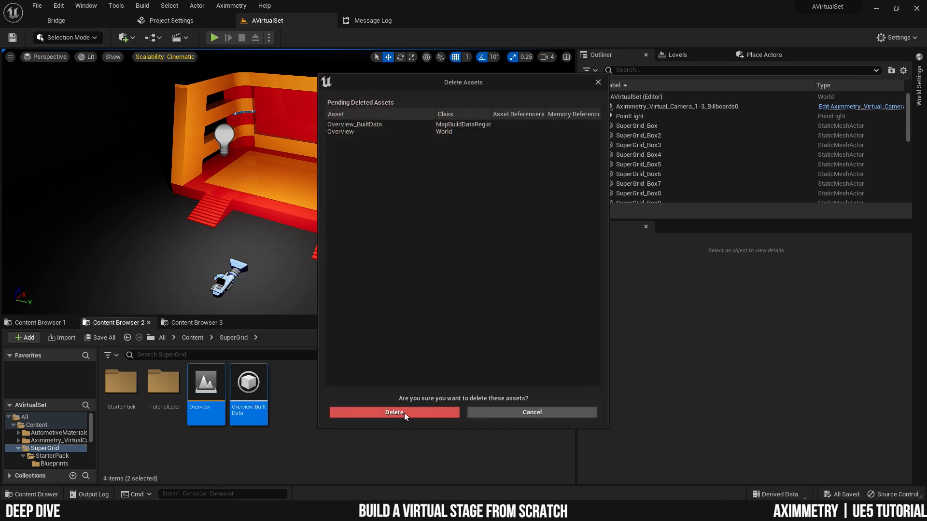
pyautogui.click(404, 413)
# Delete the StarterTutorial level and try to delete StarterTutorial_BuiltData in SuperGrid's TutorialLevel folder.
pyautogui.doubleClick(171, 386)
pyautogui.click(333, 383)
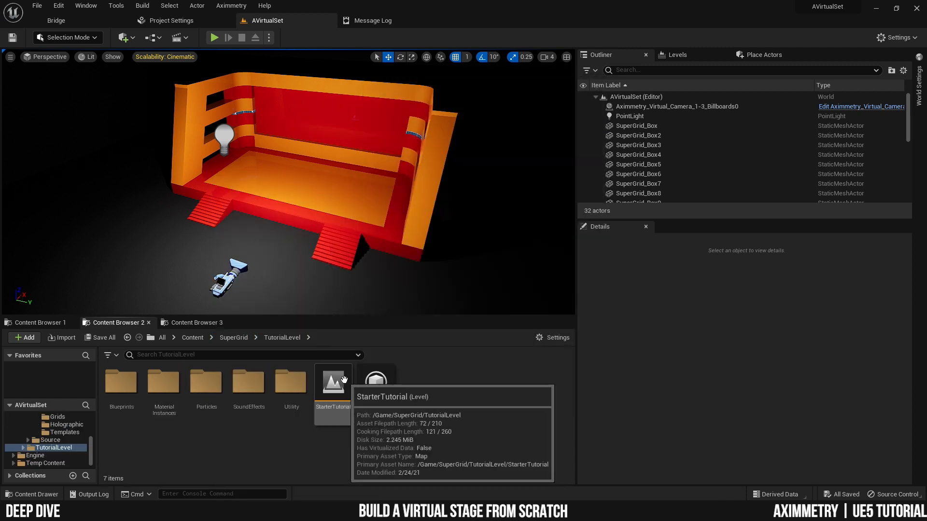
pyautogui.keyDown('ctrl'); pyautogui.click(377, 384); pyautogui.keyUp('ctrl')
pyautogui.rightClick(379, 383)
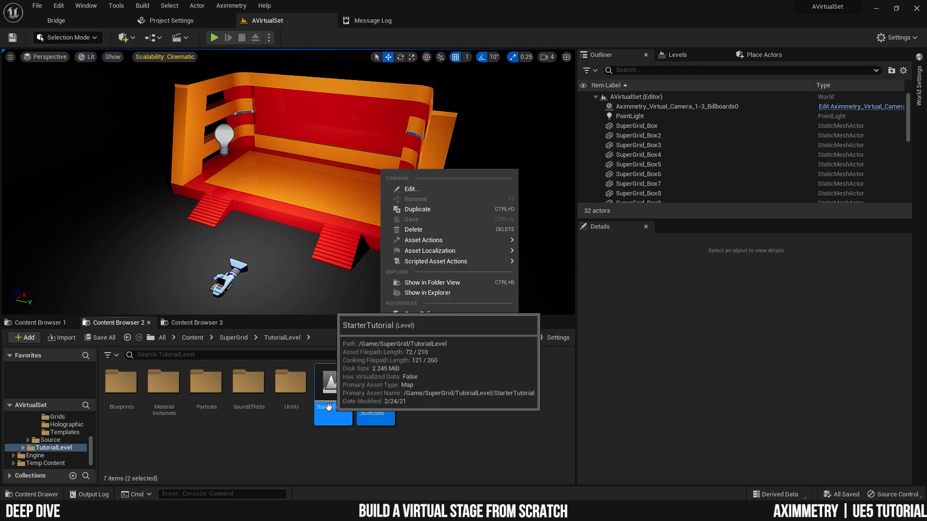
pyautogui.click(433, 229)
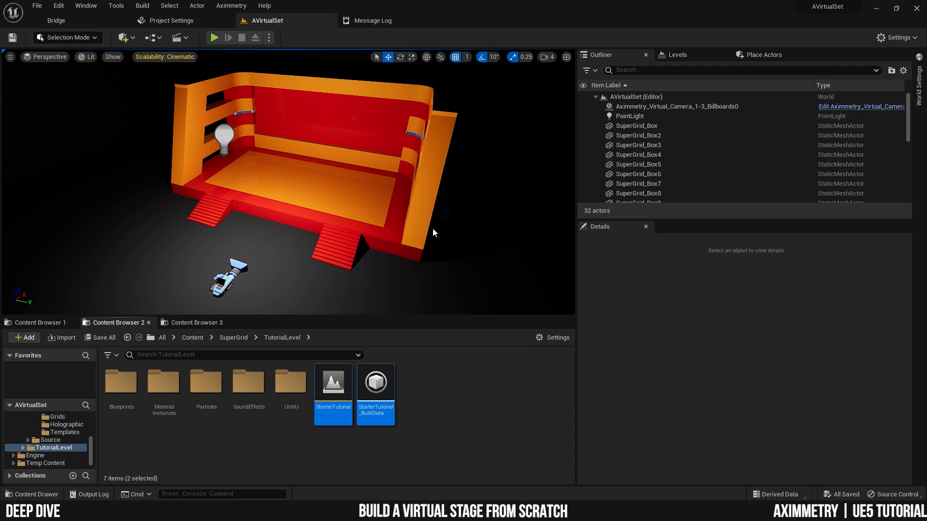
pyautogui.click(394, 413)
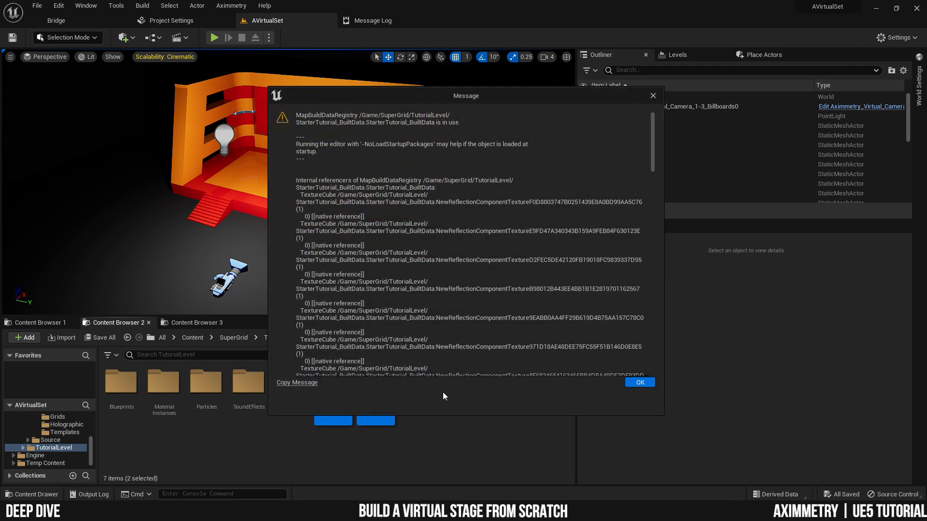
pyautogui.click(641, 383)
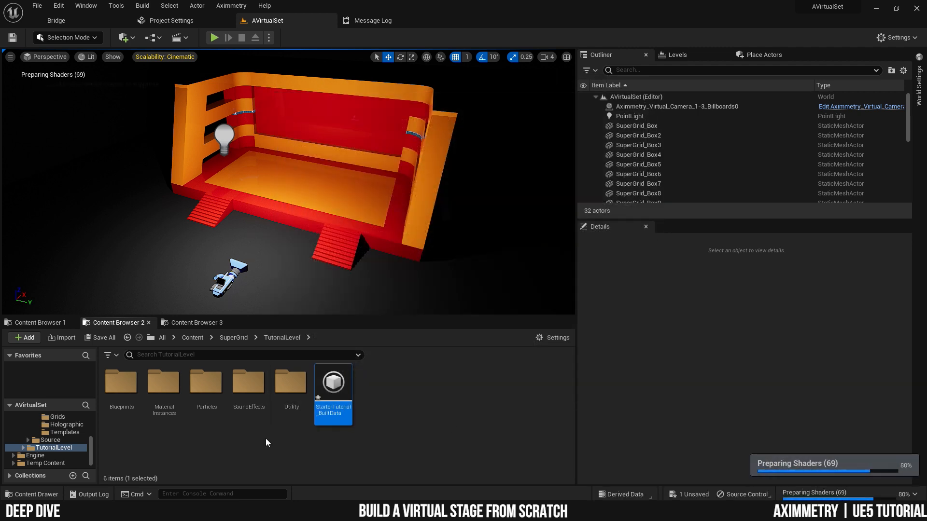
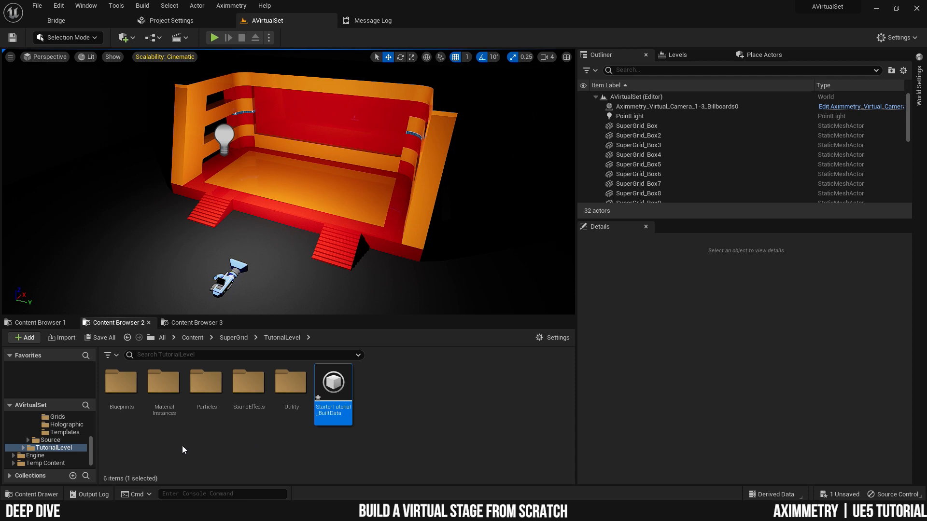
# Delete the Blueprints, Particles and SoundEffects folders from SuperGrid's TutorialLevel folder.
pyautogui.click(122, 384)
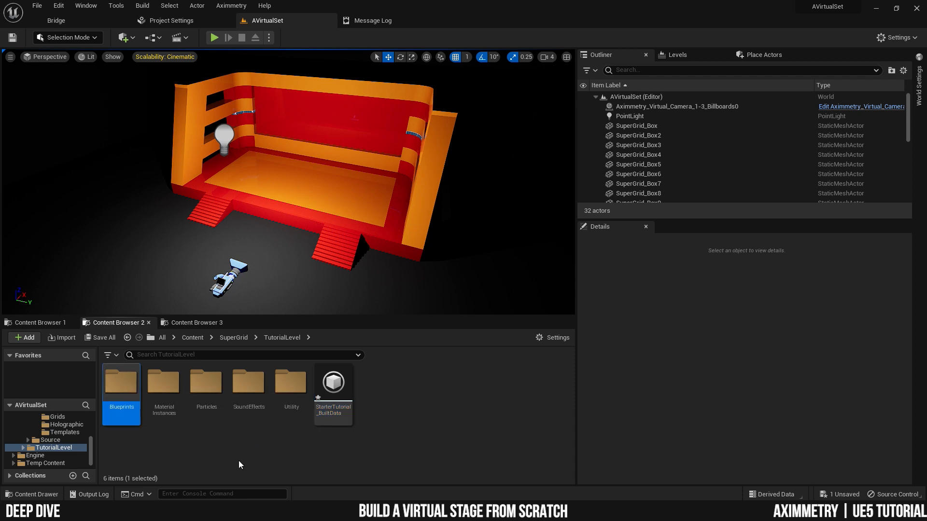
pyautogui.doubleClick(124, 388)
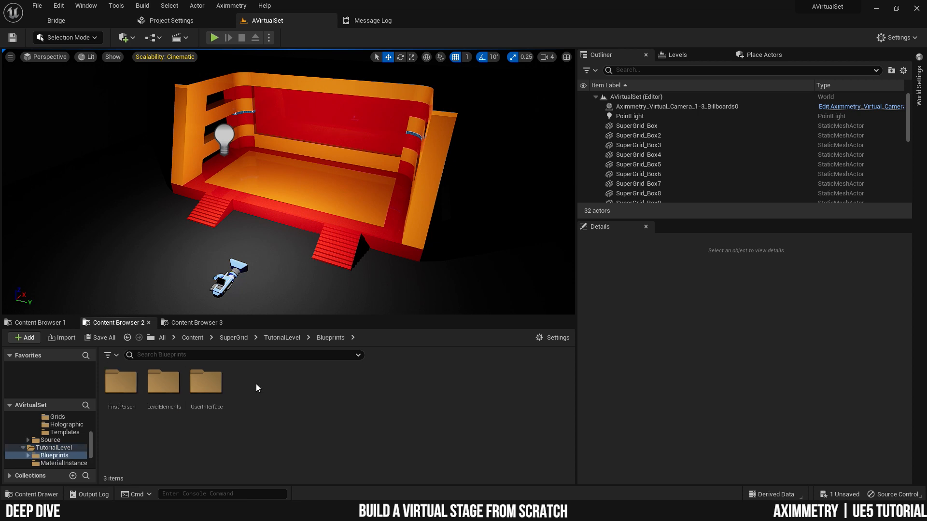
pyautogui.click(283, 338)
pyautogui.click(128, 396)
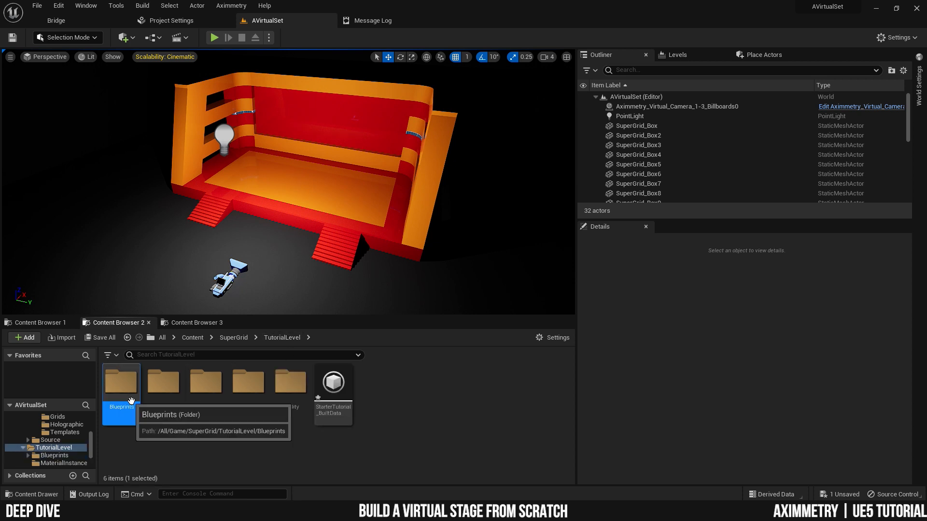
pyautogui.keyDown('shift'); pyautogui.click(211, 385); pyautogui.keyUp('shift')
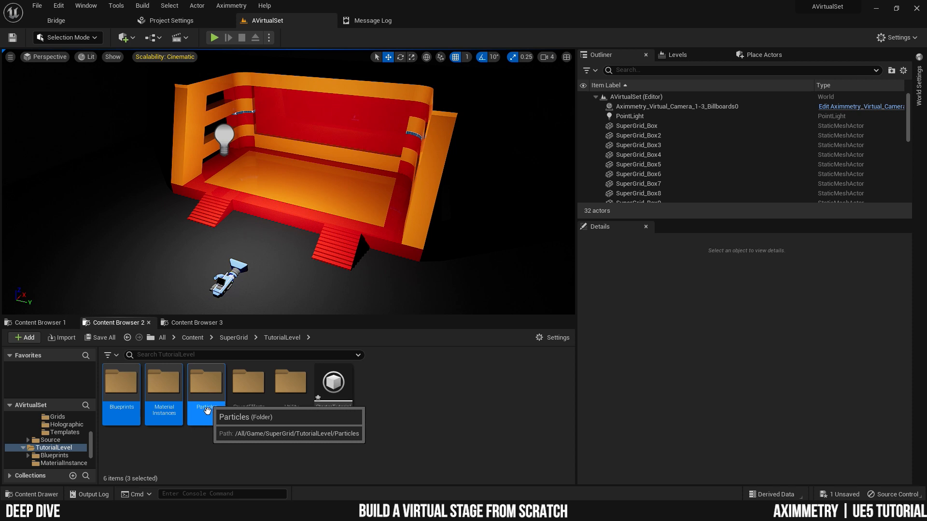
pyautogui.click(211, 385)
pyautogui.keyDown('ctrl'); pyautogui.click(129, 382); pyautogui.keyUp('ctrl')
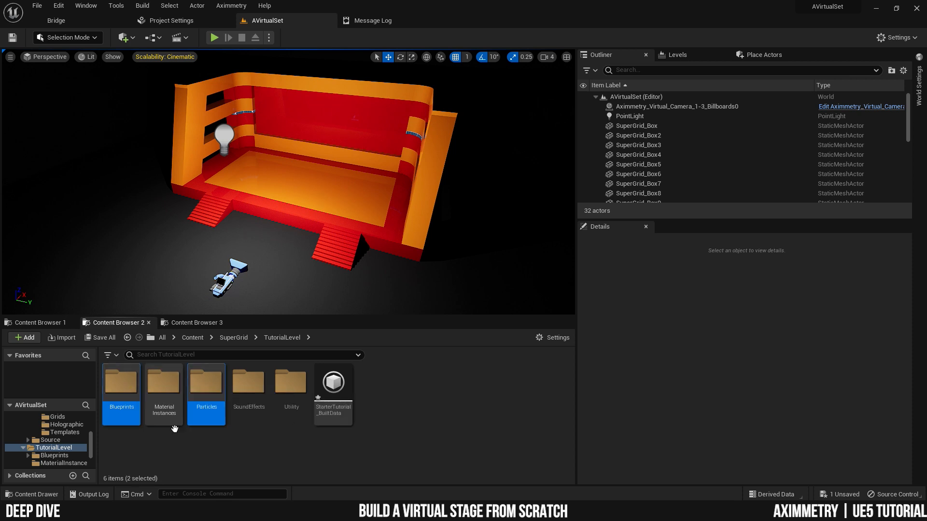
pyautogui.keyDown('ctrl'); pyautogui.click(246, 387); pyautogui.keyUp('ctrl')
pyautogui.rightClick(246, 389)
pyautogui.click(306, 287)
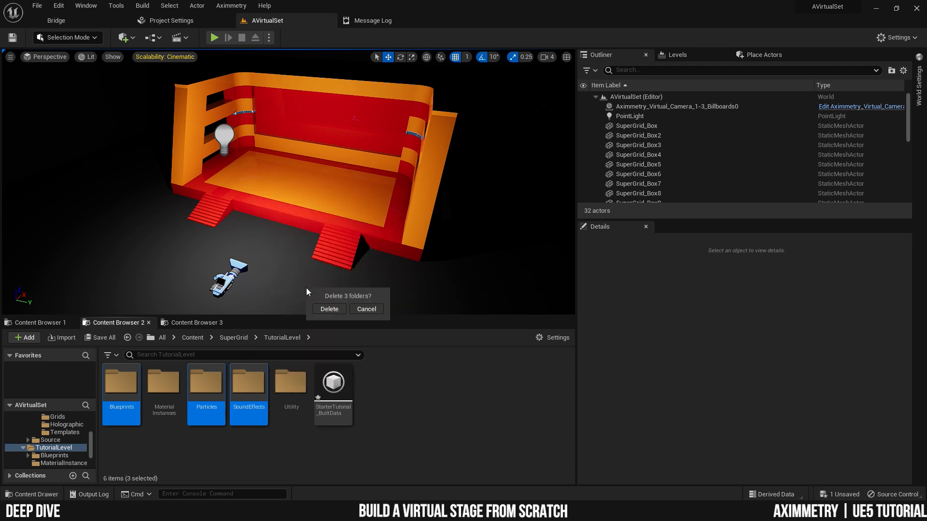
pyautogui.click(332, 309)
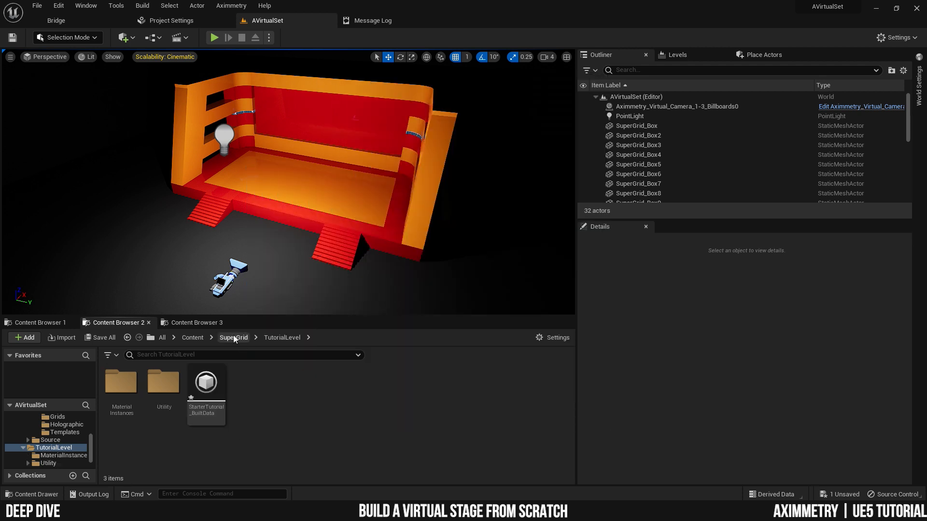
# Check the contents of the Blueprints folder in SuperGrid's StarterPack and delete that folder.
pyautogui.click(234, 338)
pyautogui.doubleClick(120, 382)
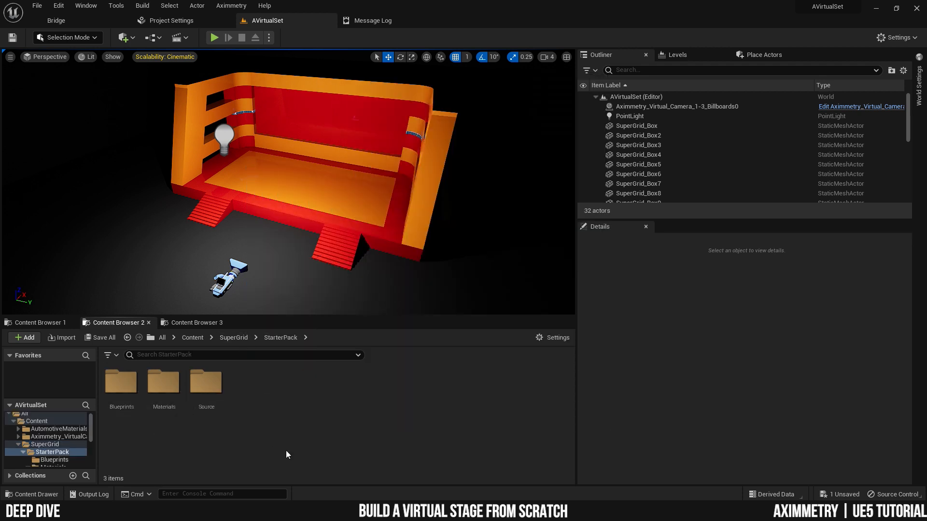
pyautogui.doubleClick(126, 382)
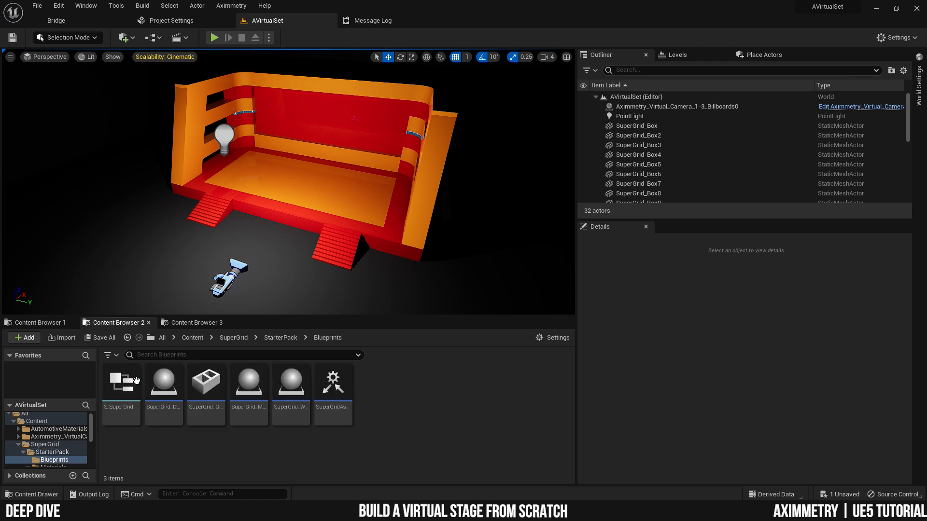
pyautogui.click(281, 338)
pyautogui.rightClick(121, 383)
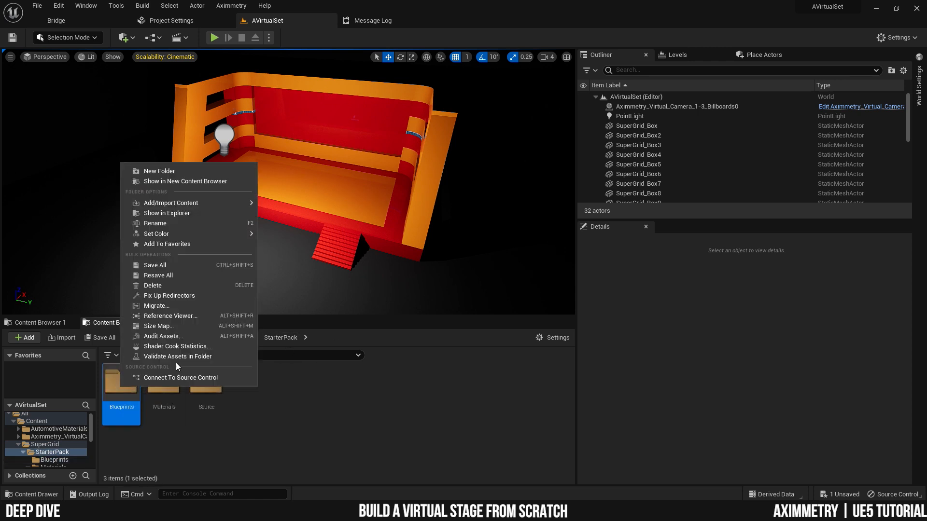
pyautogui.click(168, 287)
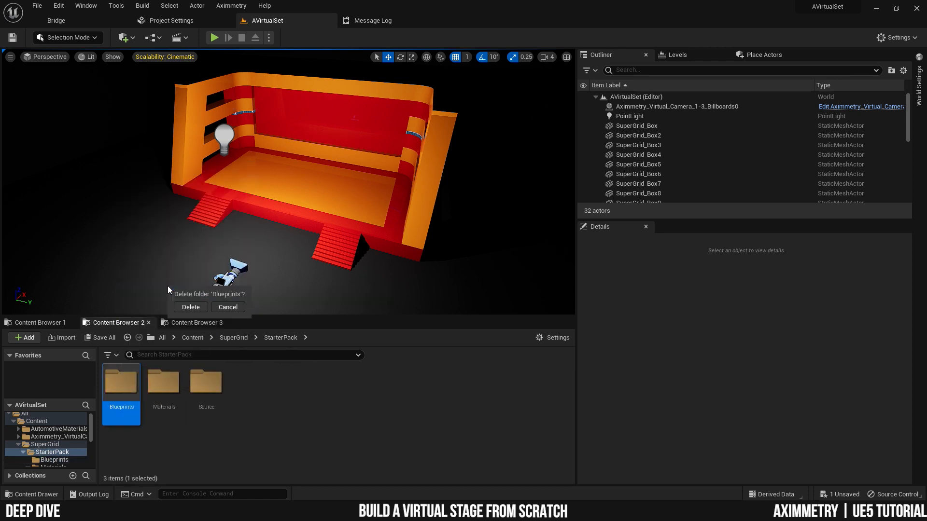
pyautogui.click(190, 307)
# Switch to Quixel Bridge and look over the new surfaces and 3D models on its home page.
pyautogui.moveTo(6, 140); pyautogui.dragTo(92, 114, button='right')
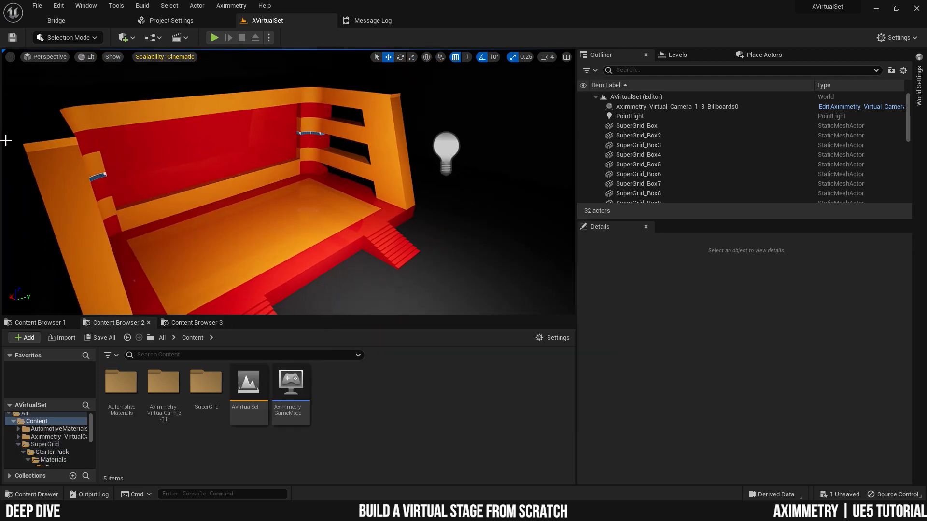
pyautogui.click(64, 20)
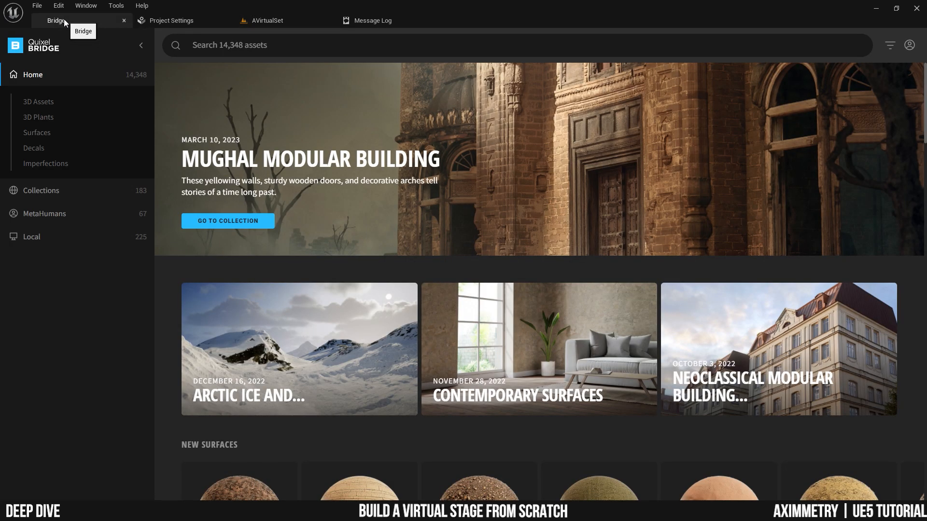
pyautogui.scroll(-5, 464, 273)
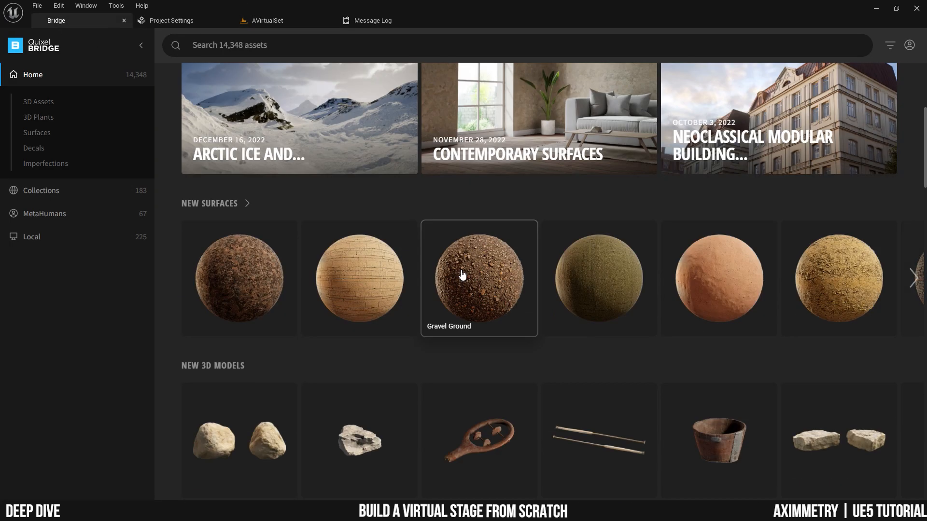
pyautogui.scroll(5, 462, 273)
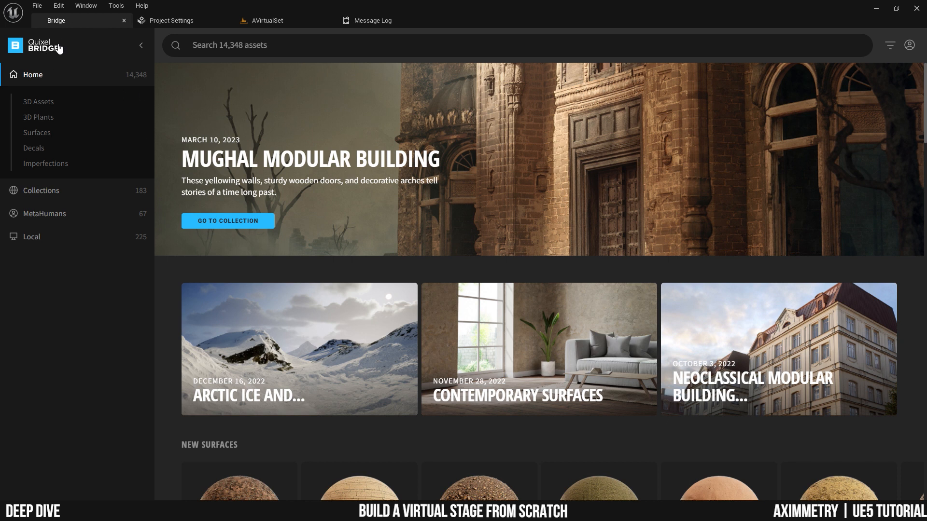
pyautogui.click(276, 24)
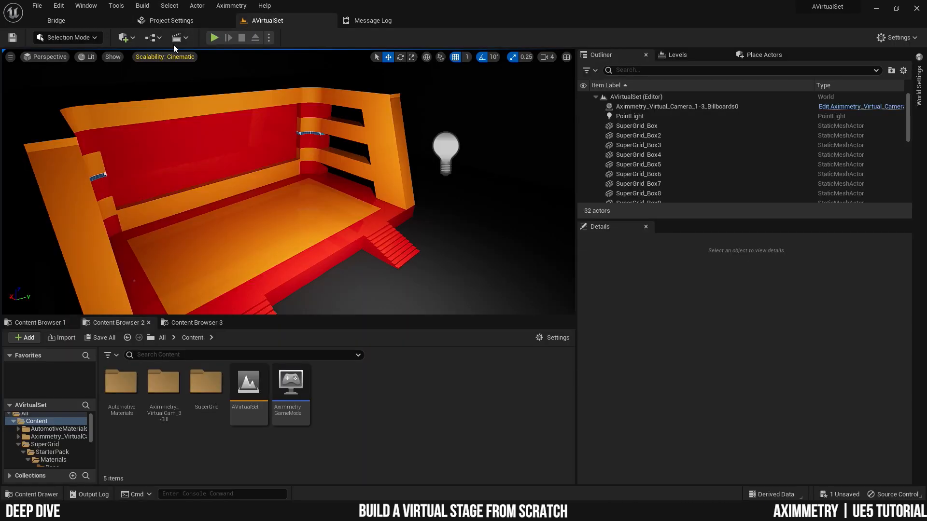
pyautogui.click(79, 20)
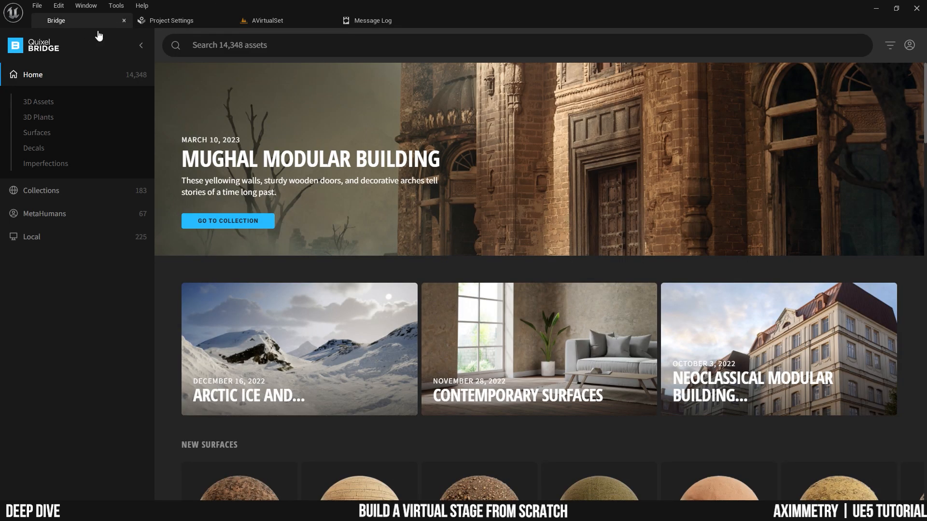
pyautogui.click(85, 6)
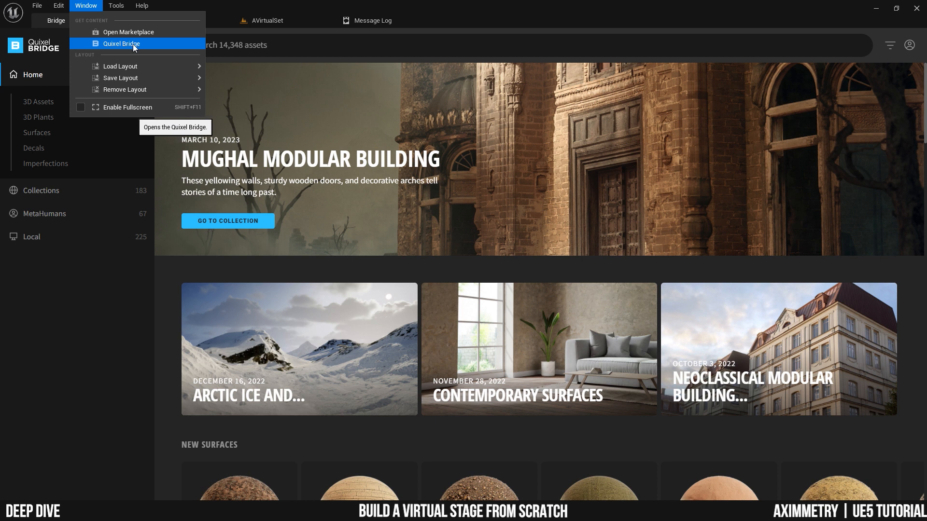
pyautogui.click(91, 300)
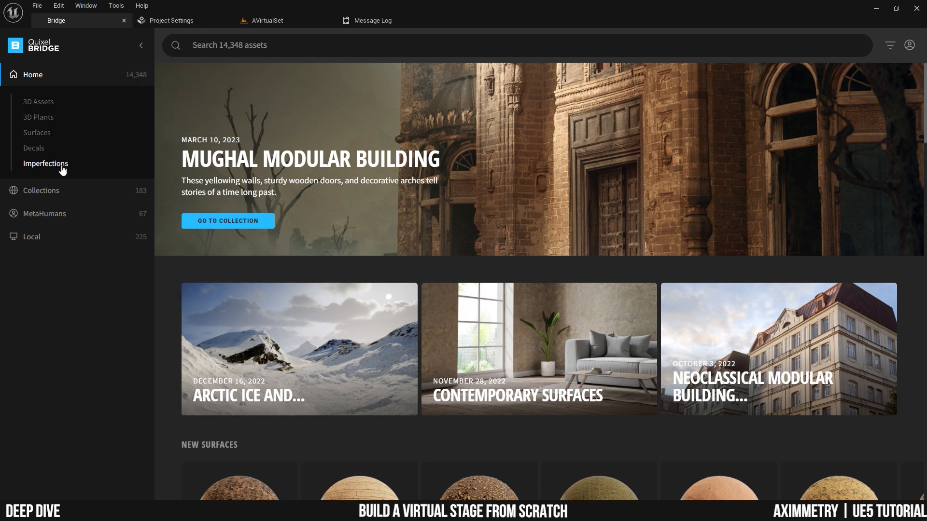
# Browse the Marble category of Bridge's Surfaces and open the Brass Inlay Marble Tiles asset.
pyautogui.click(39, 133)
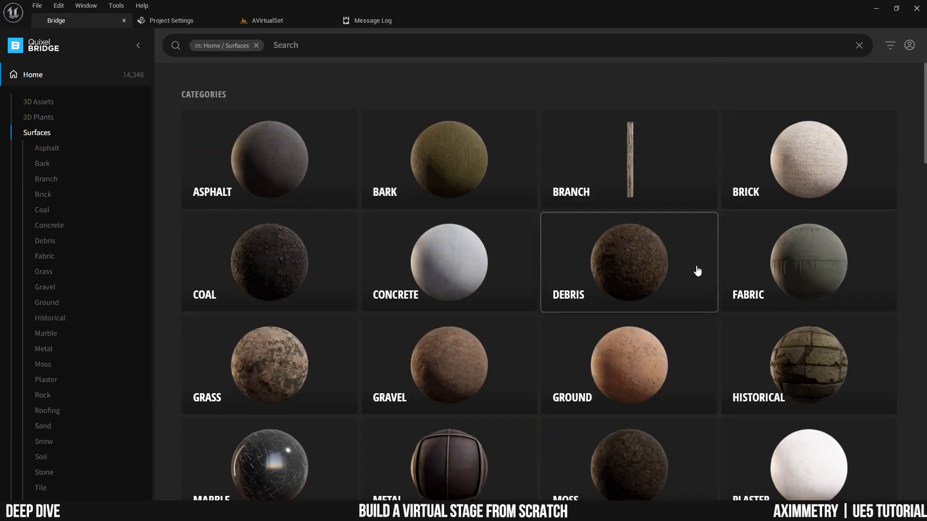
pyautogui.scroll(-5, 638, 256)
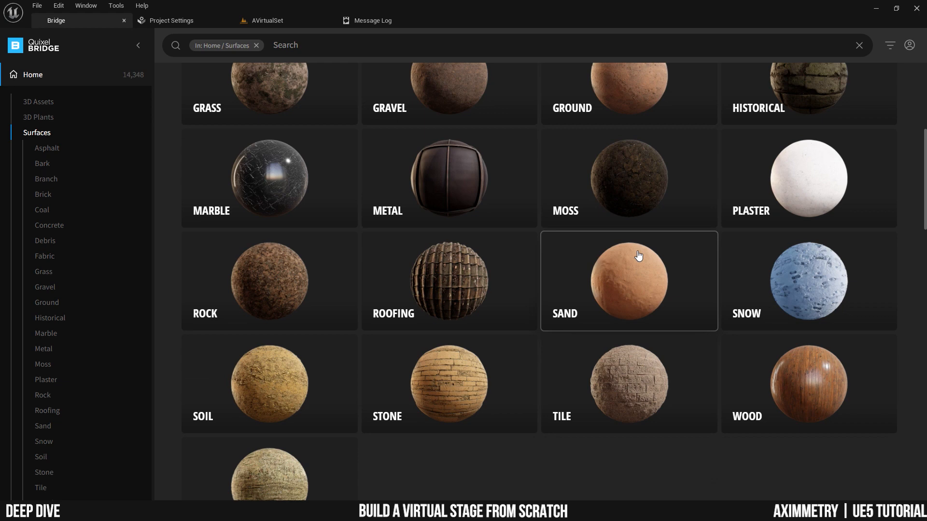
pyautogui.click(292, 179)
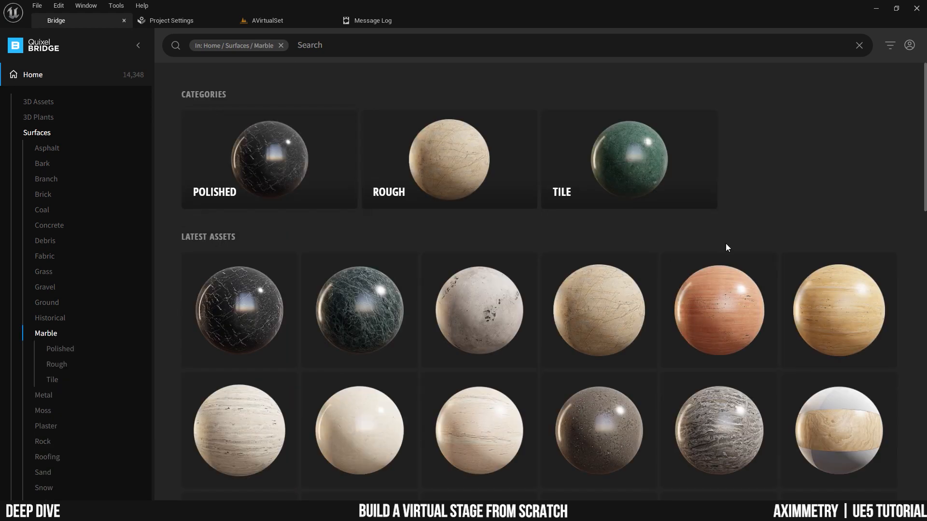
pyautogui.scroll(-6, 789, 233)
pyautogui.scroll(-7, 789, 233)
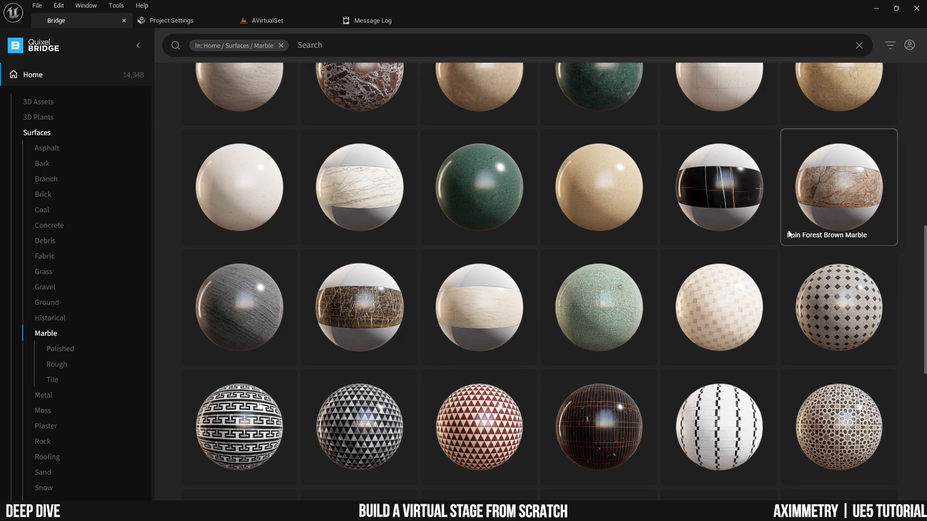
pyautogui.scroll(-8, 788, 232)
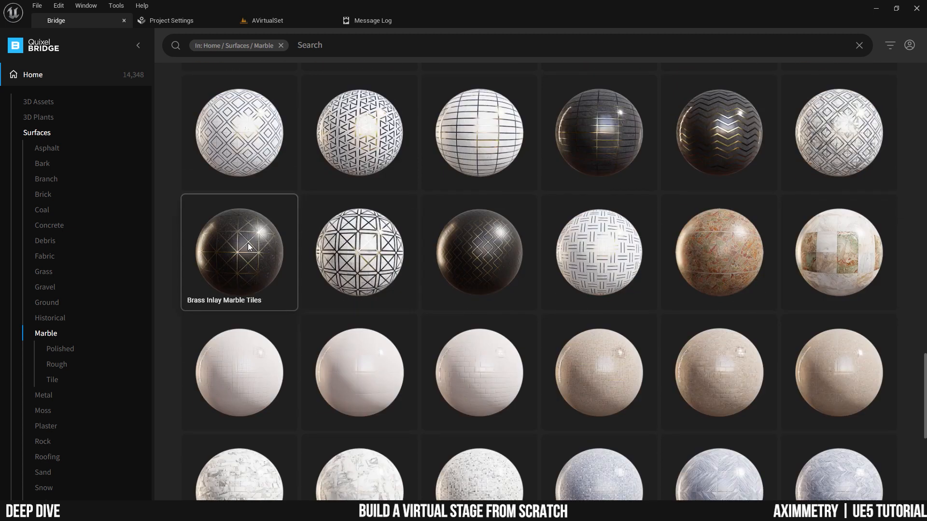
pyautogui.click(249, 247)
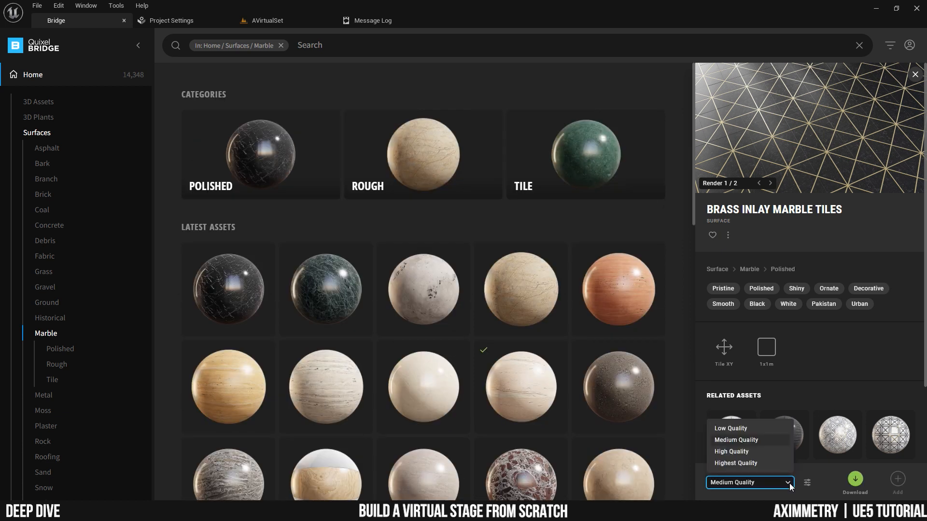
# Download Brass Inlay Marble Tiles at High Quality and add it to the project.
pyautogui.click(741, 453)
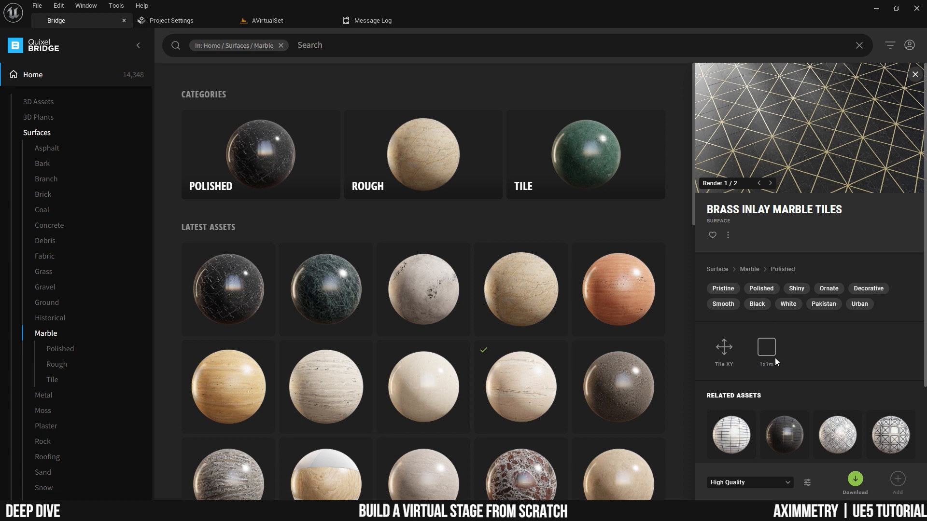
pyautogui.click(855, 479)
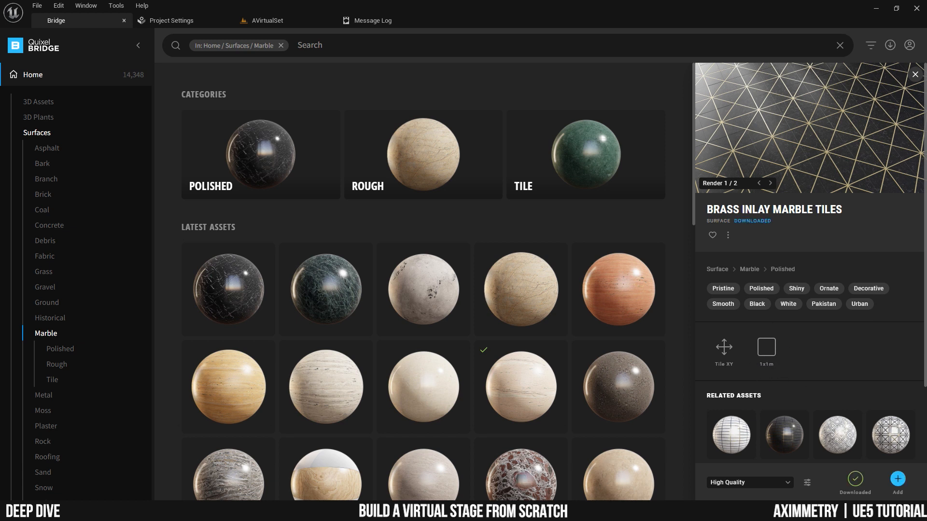
pyautogui.click(898, 480)
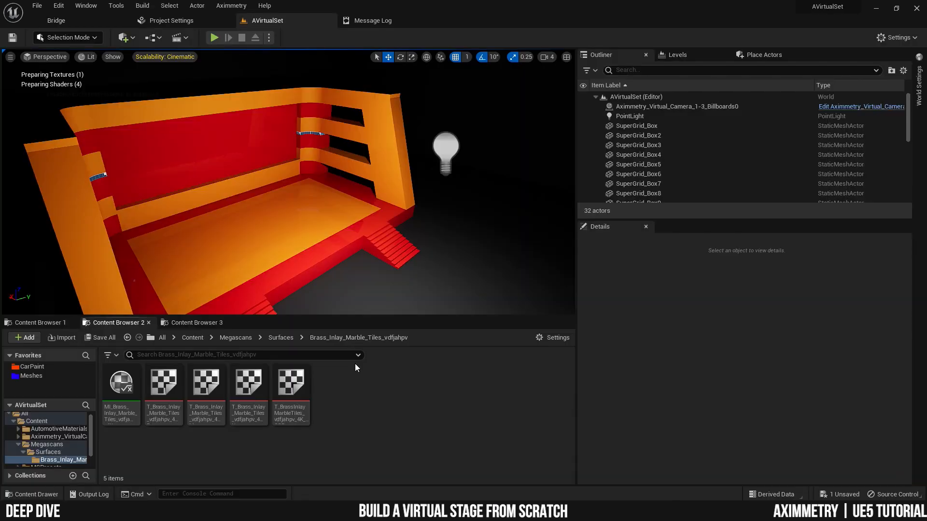
# Duplicate the Brass Inlay Marble Tiles material instance in its Megascans Surfaces folder and name the copy MI_Marble.
pyautogui.click(193, 337)
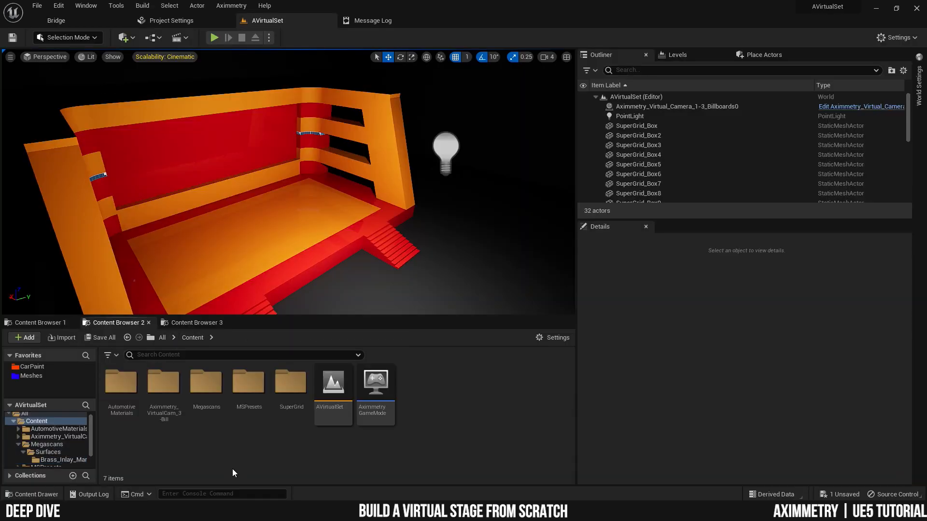
pyautogui.doubleClick(207, 388)
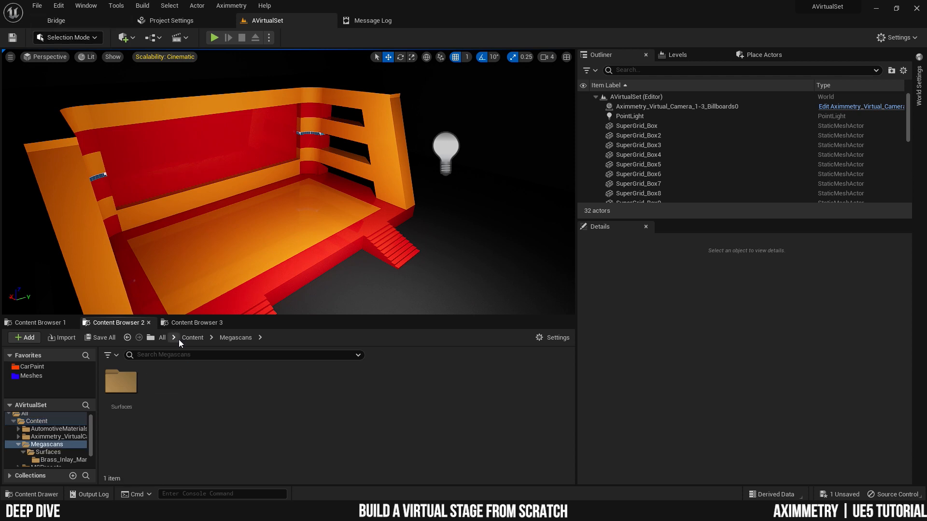
pyautogui.doubleClick(124, 387)
pyautogui.doubleClick(125, 386)
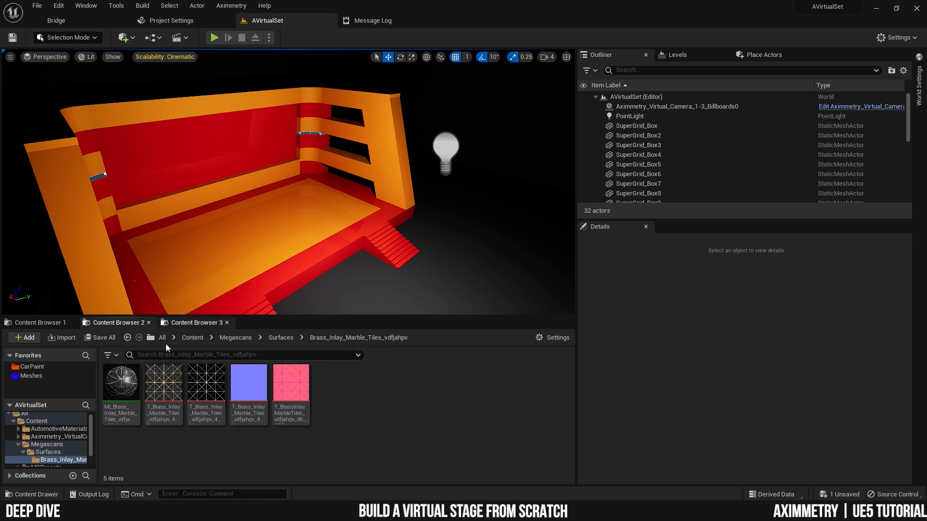
pyautogui.rightClick(121, 384)
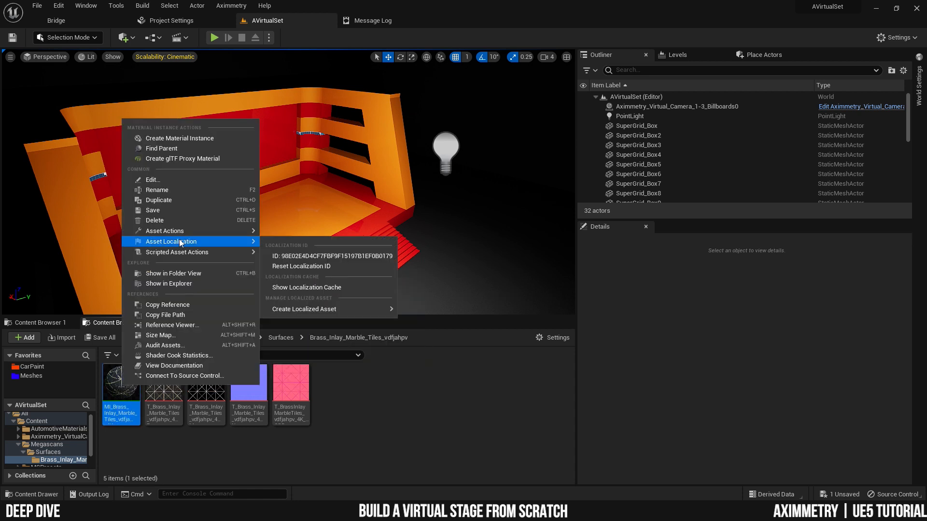
pyautogui.click(179, 200)
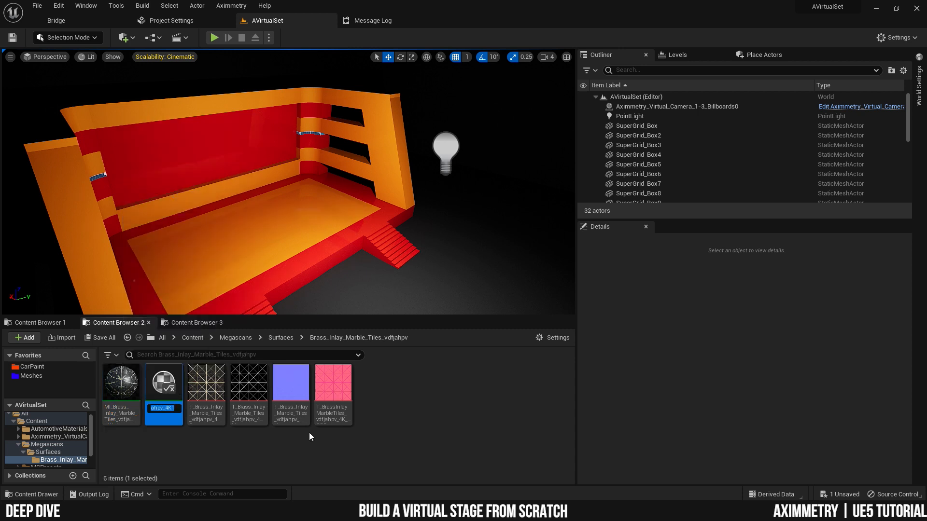
pyautogui.write('MI_Marble')
pyautogui.press('Return')
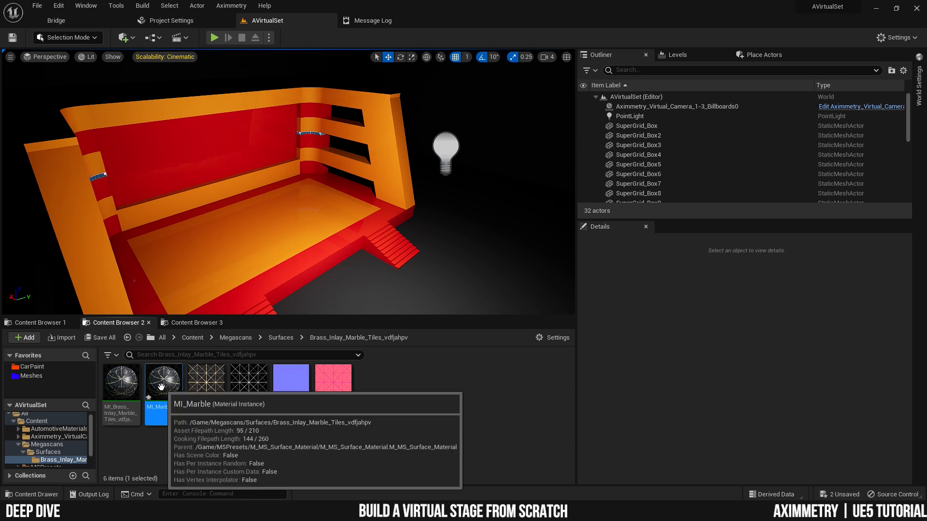
# Apply MI_Marble to the stage's orange floor panel, SuperGrid_BoxCentered3.
pyautogui.click(229, 242)
pyautogui.moveTo(356, 256)
pyautogui.mouseDown(button='right')
pyautogui.moveTo(333, 256)
pyautogui.moveTo(360, 265)
pyautogui.moveTo(353, 253)
pyautogui.mouseUp(button='right')
pyautogui.press('w')
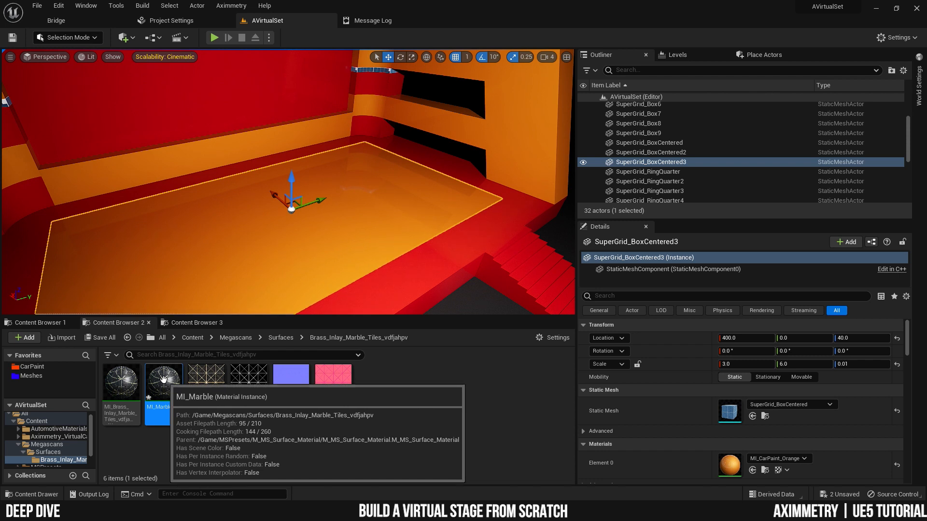
pyautogui.moveTo(163, 380); pyautogui.dragTo(256, 251)
pyautogui.moveTo(256, 251); pyautogui.dragTo(289, 270, button='right')
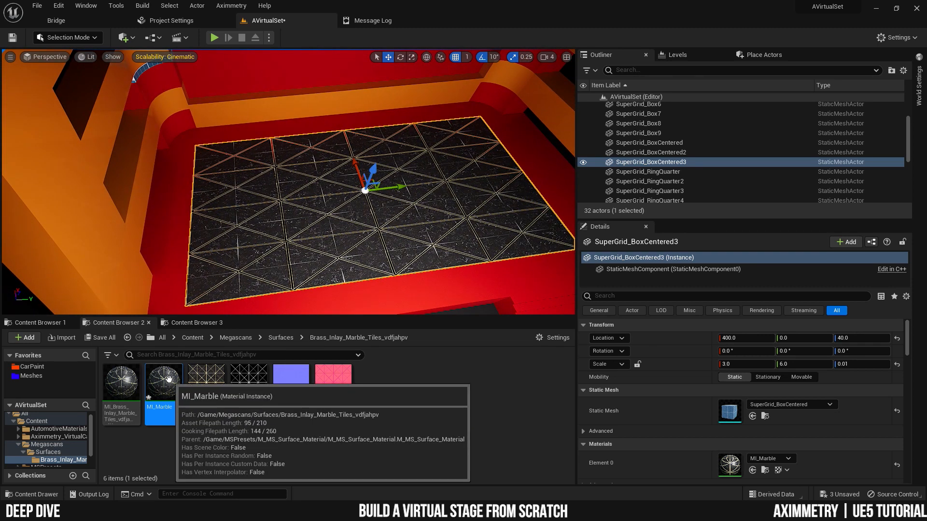
# Enable MI_Marble's Tiling/Offset override and set Tiling X to 3 and Tiling Y to 6.
pyautogui.doubleClick(168, 379)
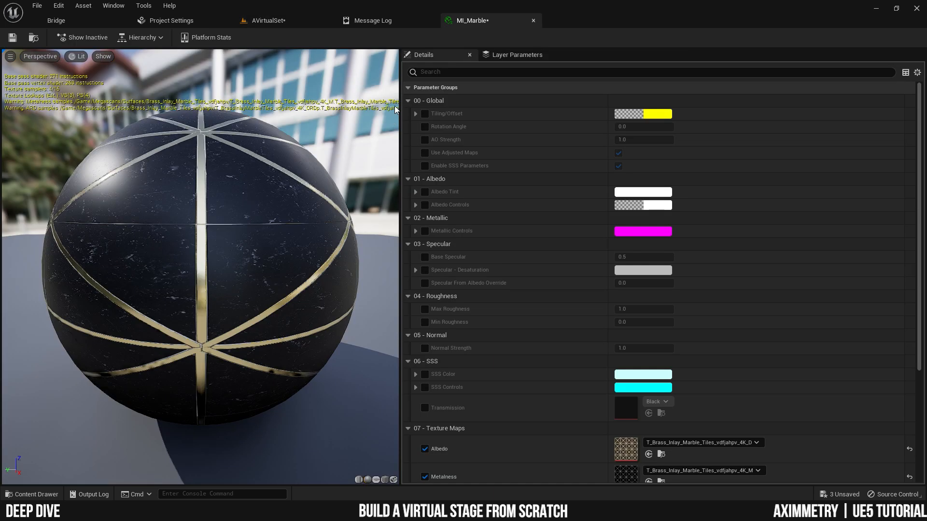
pyautogui.click(416, 114)
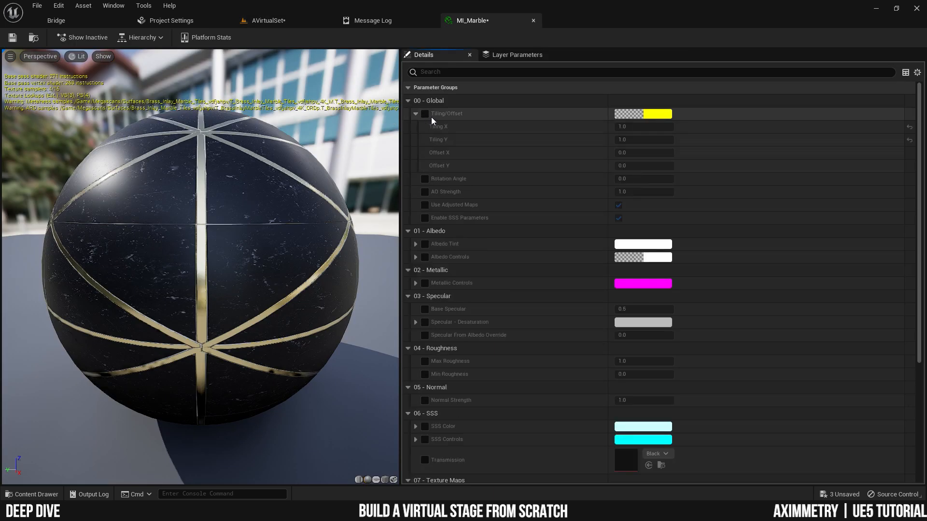
pyautogui.click(265, 20)
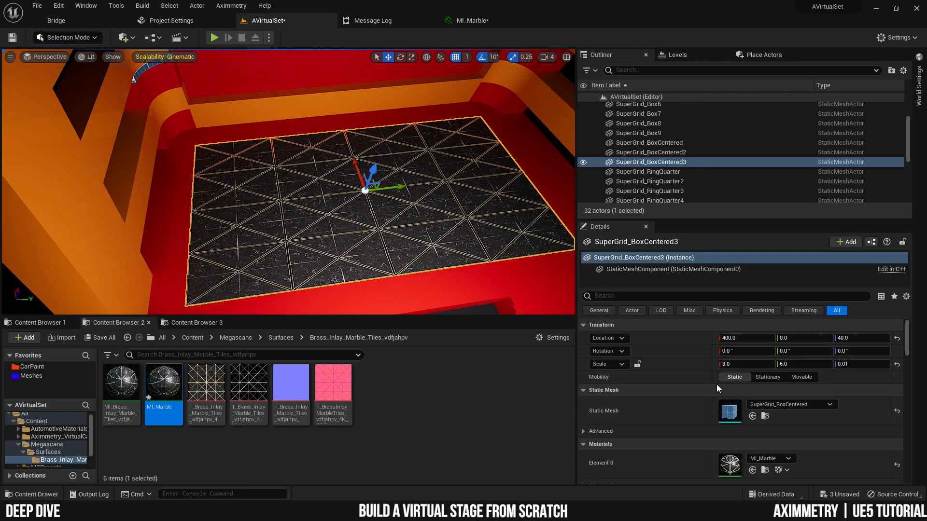
pyautogui.click(476, 22)
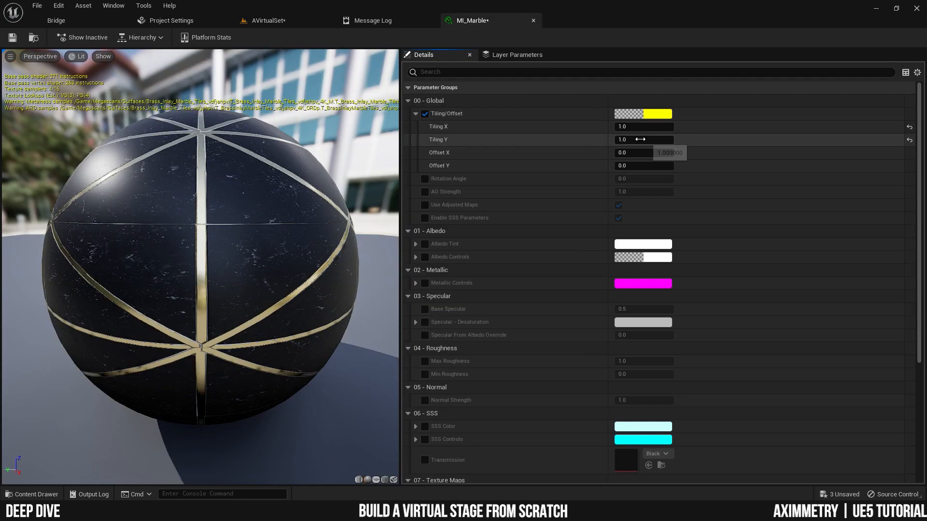
pyautogui.click(634, 127)
pyautogui.write('3')
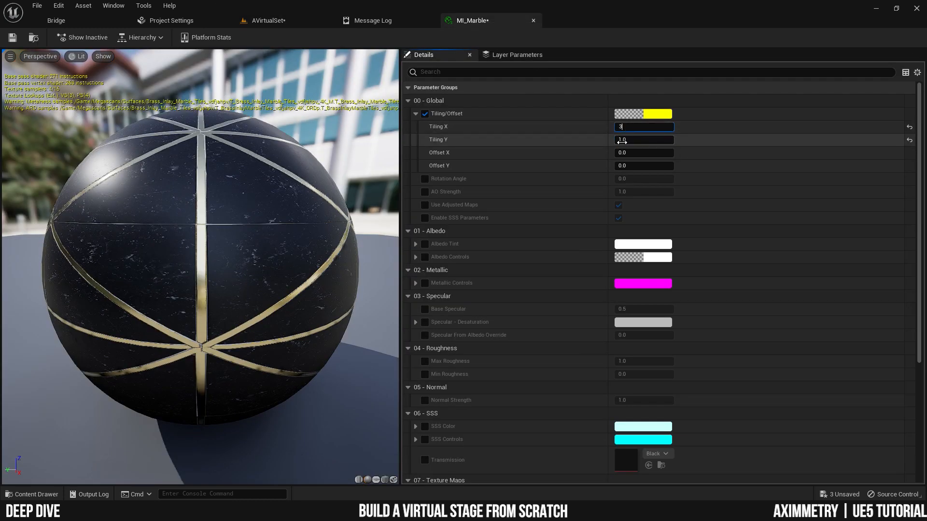
pyautogui.click(634, 140)
pyautogui.write('6')
pyautogui.press('Return')
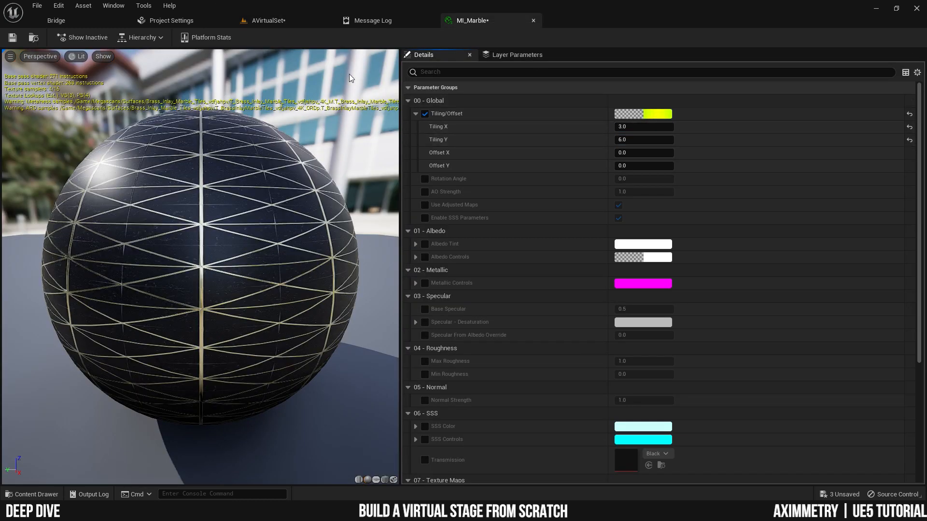
# Save MI_Marble and inspect its tiling on the stage floor in the AVirtualSet level.
pyautogui.click(12, 37)
pyautogui.click(290, 22)
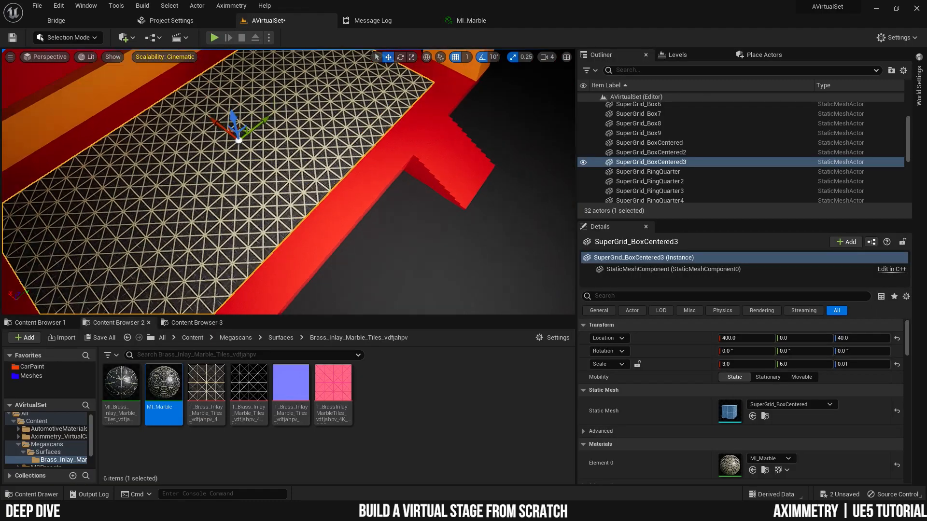
pyautogui.moveTo(289, 184); pyautogui.dragTo(263, 179, button='right')
# Set MI_Marble's Tiling X to 1.5 and Tiling Y to 3, and save the material instance.
pyautogui.click(471, 20)
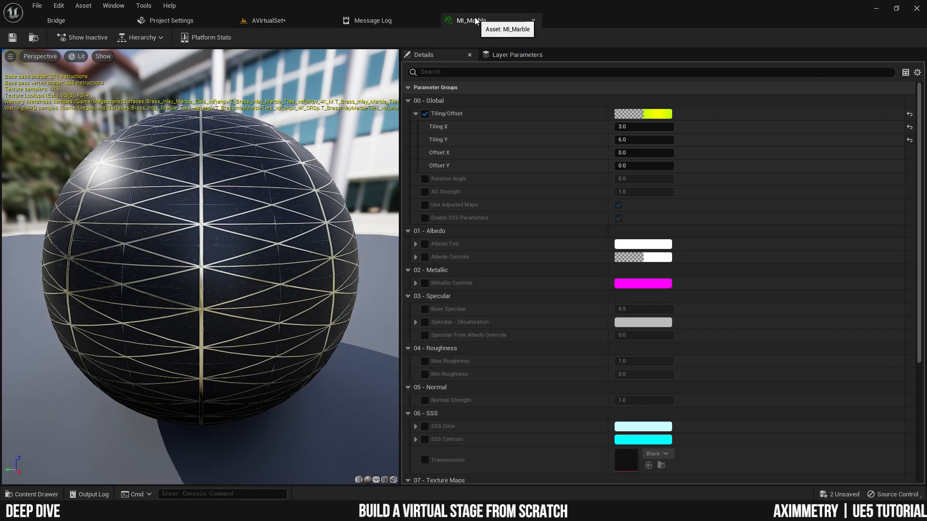
pyautogui.click(633, 127)
pyautogui.write('1')
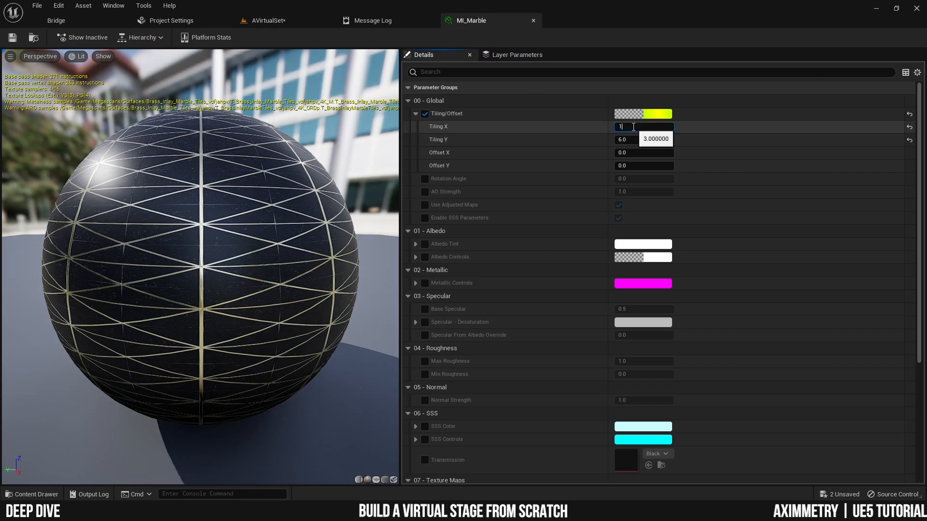
pyautogui.write('.5')
pyautogui.press('Return')
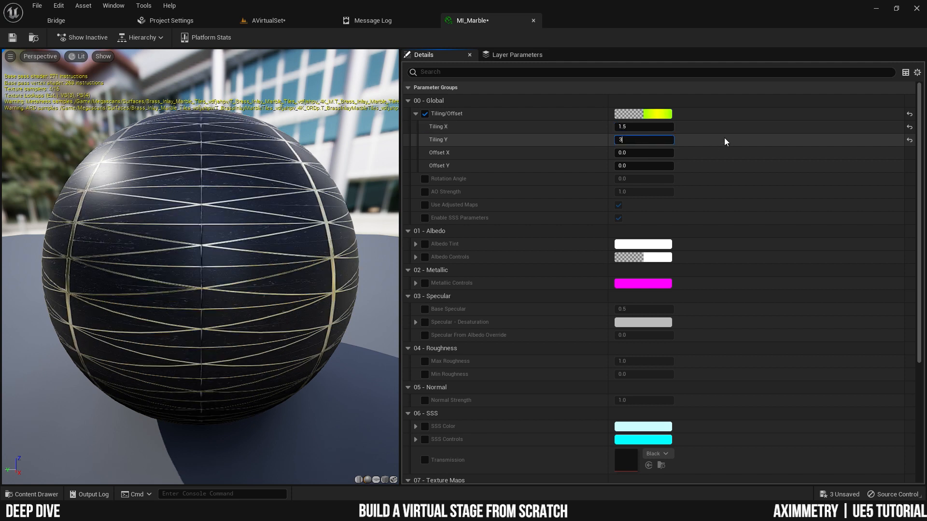
pyautogui.press('Return')
pyautogui.click(18, 40)
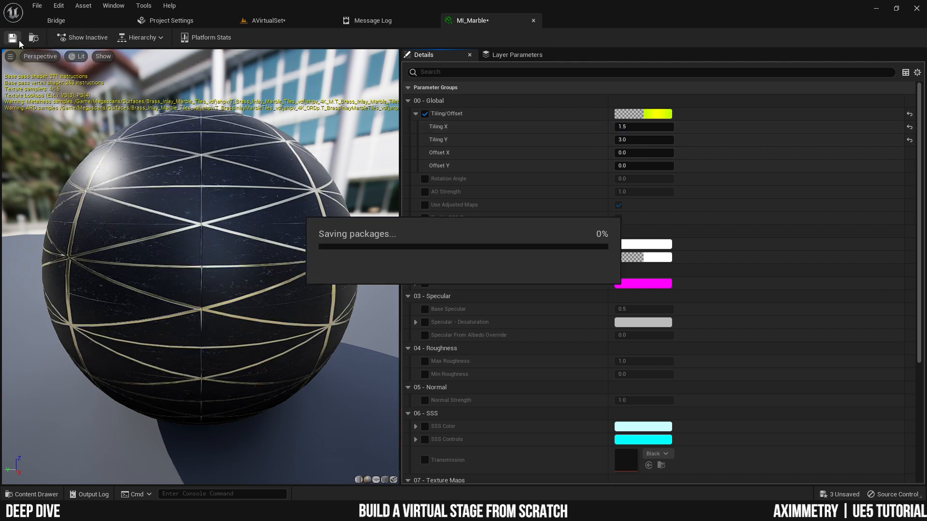
# Check the marble floor in the AVirtualSet level, locate the red platform's material folder, and apply the orange car paint to the floor panel.
pyautogui.click(277, 20)
pyautogui.press('s')
pyautogui.moveTo(383, 165)
pyautogui.mouseDown(button='right')
pyautogui.moveTo(383, 157)
pyautogui.moveTo(383, 165)
pyautogui.mouseUp(button='right')
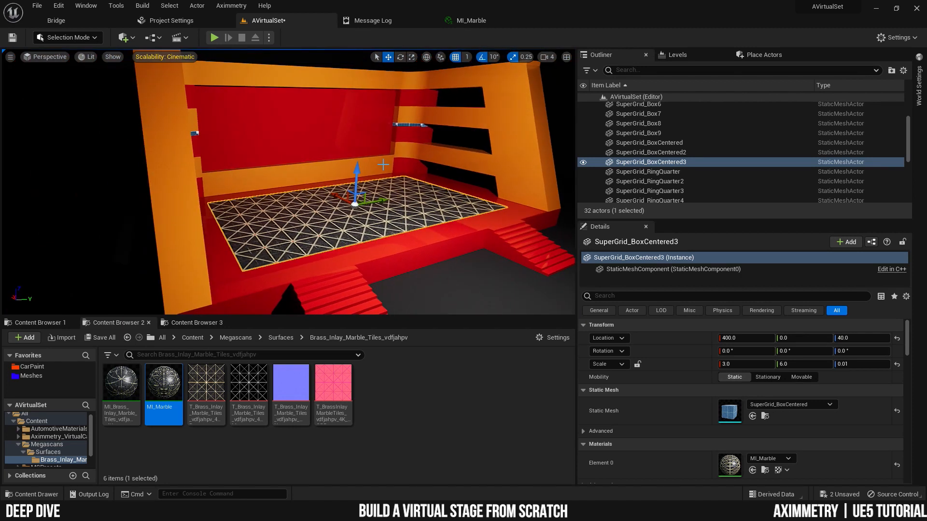
pyautogui.press('w')
pyautogui.moveTo(440, 129); pyautogui.dragTo(452, 166, button='right')
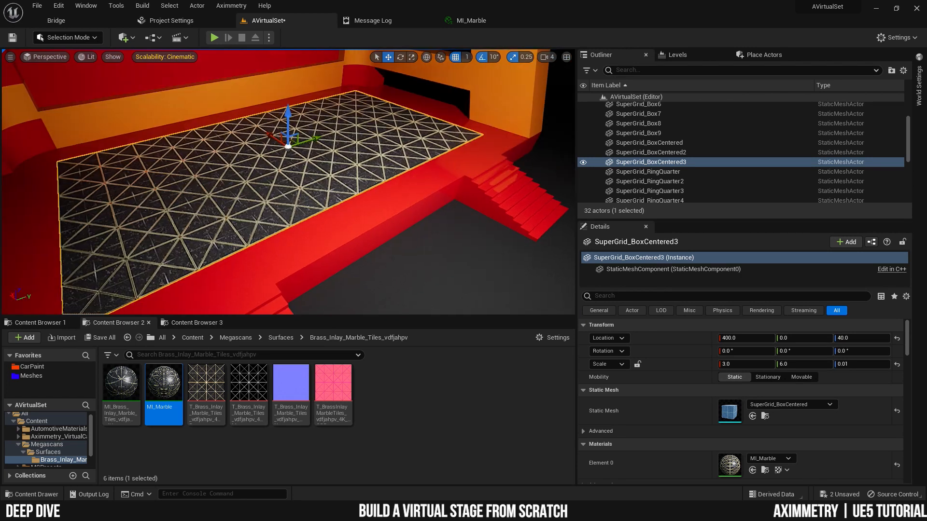
pyautogui.click(331, 242)
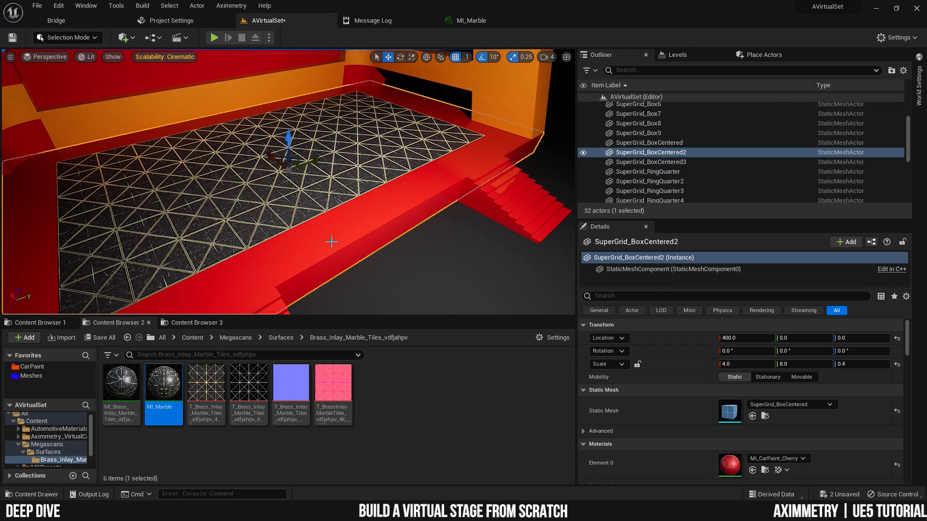
pyautogui.click(765, 470)
pyautogui.moveTo(307, 449); pyautogui.dragTo(263, 194)
# Examine the whole stage with its orange floor from the front and from both sides.
pyautogui.moveTo(264, 193); pyautogui.dragTo(193, 181, button='right')
pyautogui.press('s')
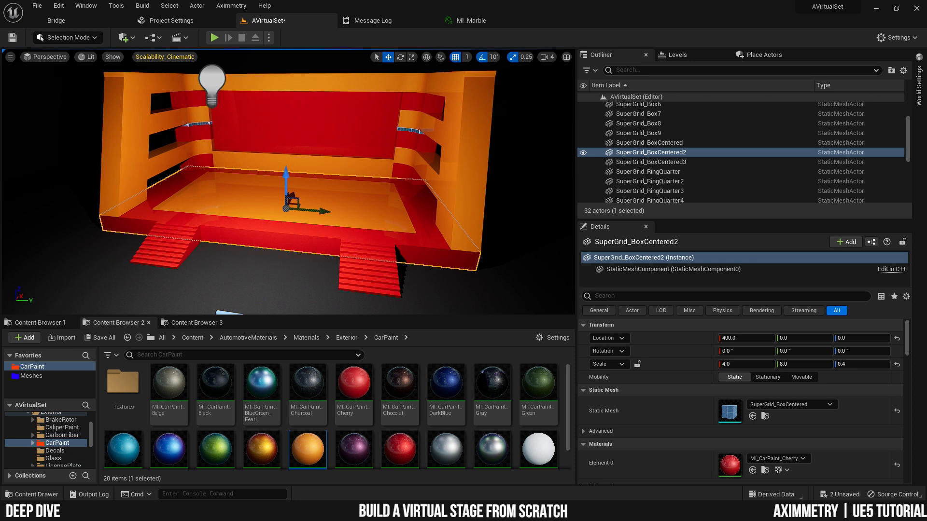
pyautogui.press('d')
pyautogui.moveTo(402, 168); pyautogui.dragTo(337, 151, button='right')
pyautogui.press('a')
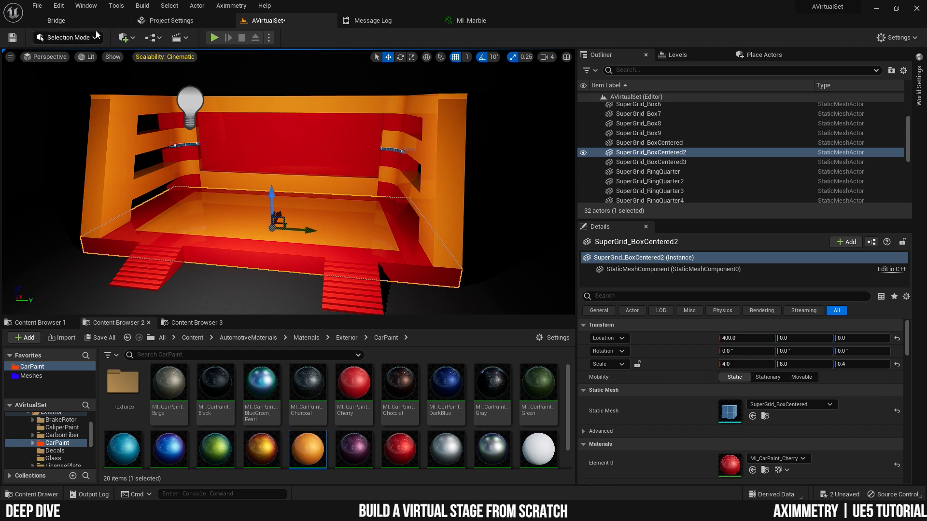
pyautogui.moveTo(275, 152); pyautogui.dragTo(319, 149, button='right')
pyautogui.press('a')
pyautogui.press('s')
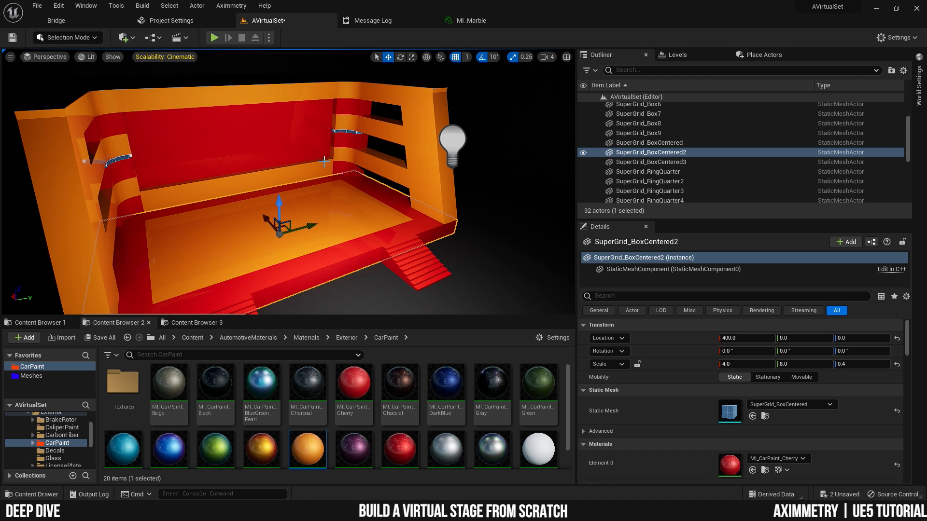
# Try to cook the level's content for Aximmetry DE and open the output log.
pyautogui.click(233, 6)
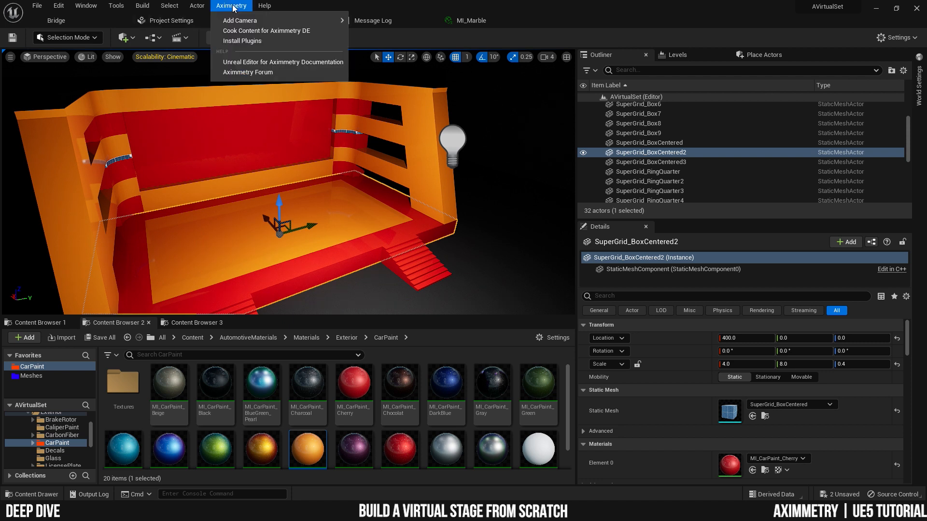
pyautogui.click(253, 32)
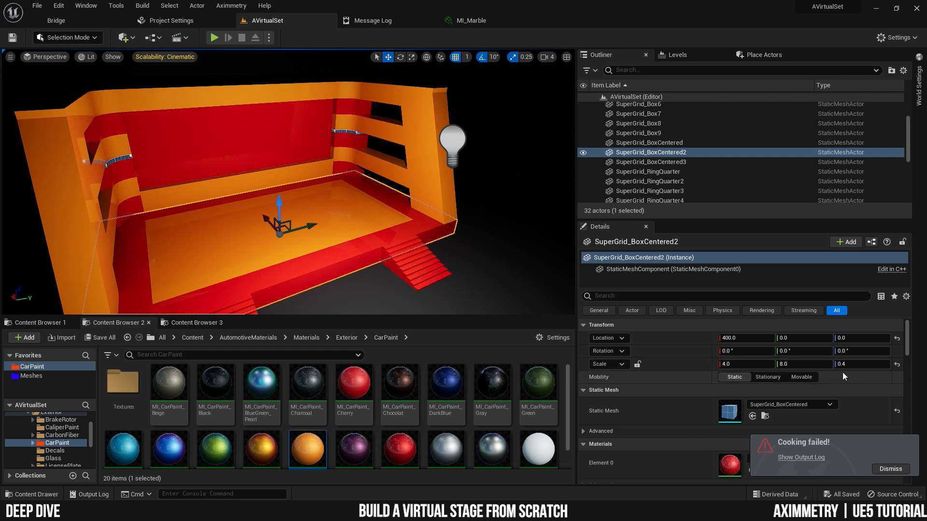
pyautogui.click(801, 457)
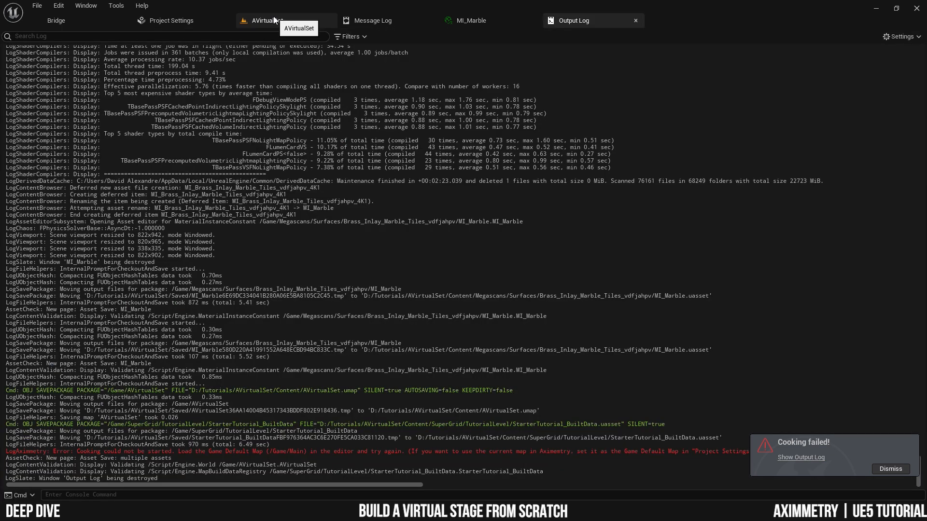
# Set both the Editor Startup Map and the Game Default Map to AVirtualSet in the project's Maps & Modes settings.
pyautogui.click(172, 22)
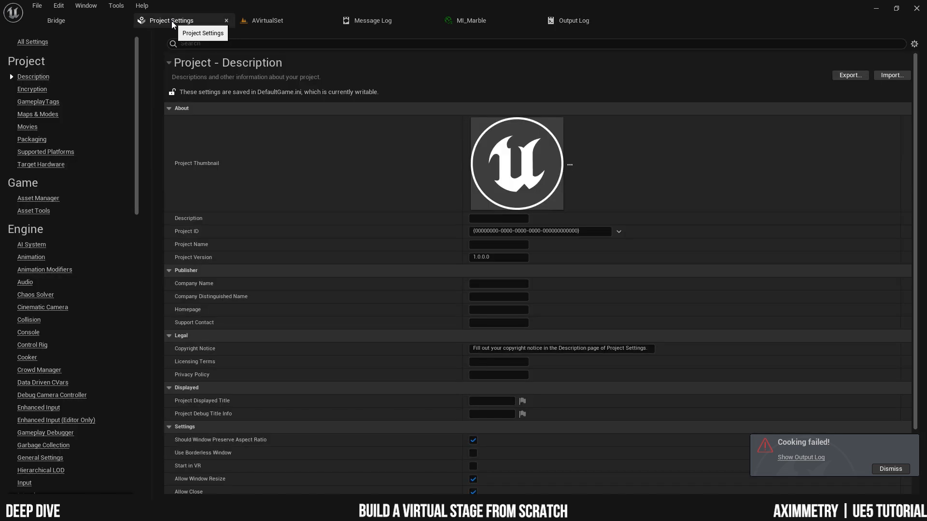
pyautogui.click(37, 114)
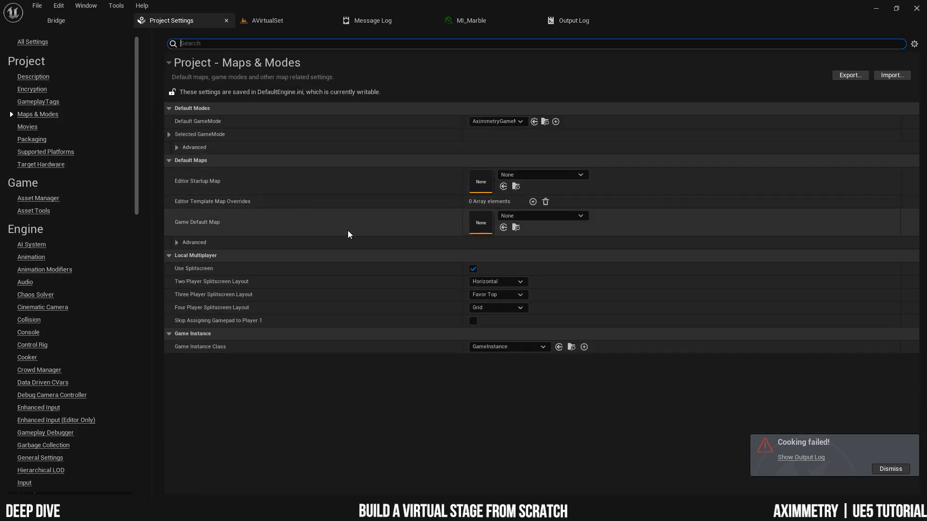
pyautogui.click(579, 175)
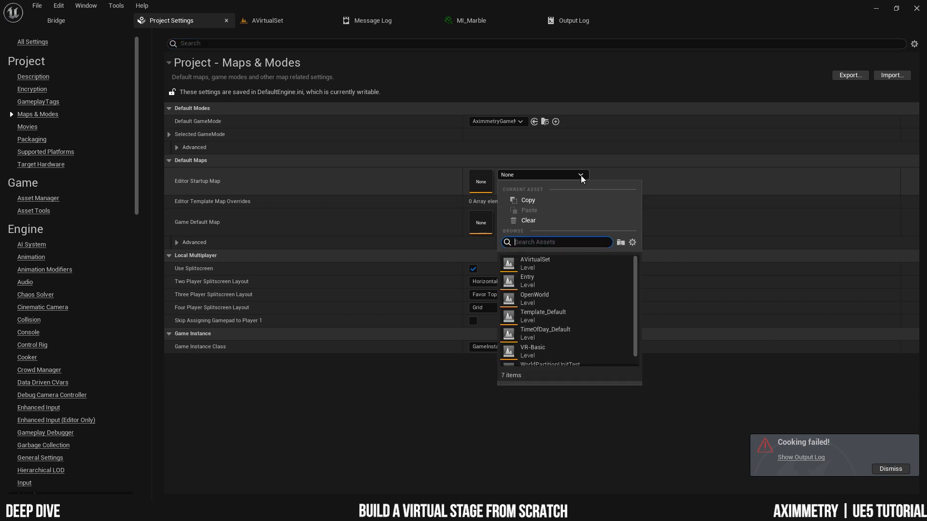
pyautogui.click(551, 259)
pyautogui.click(562, 216)
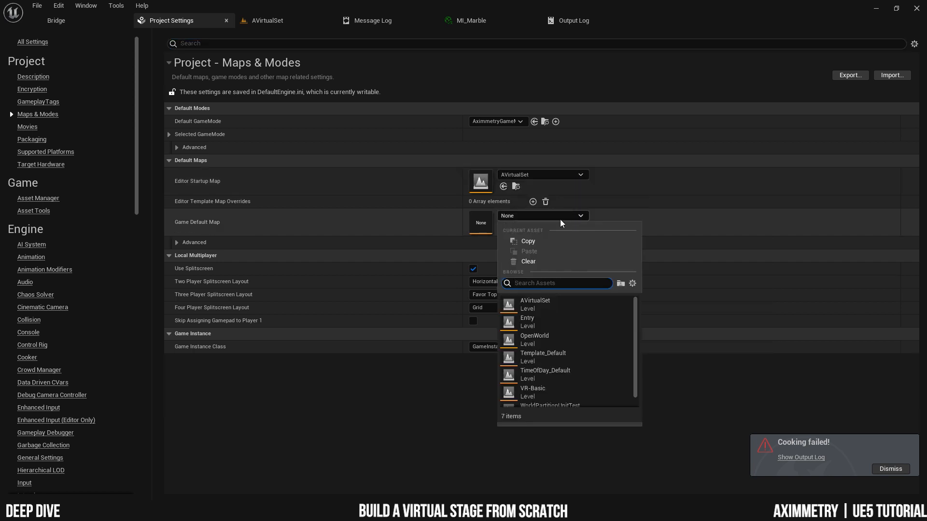
pyautogui.click(542, 303)
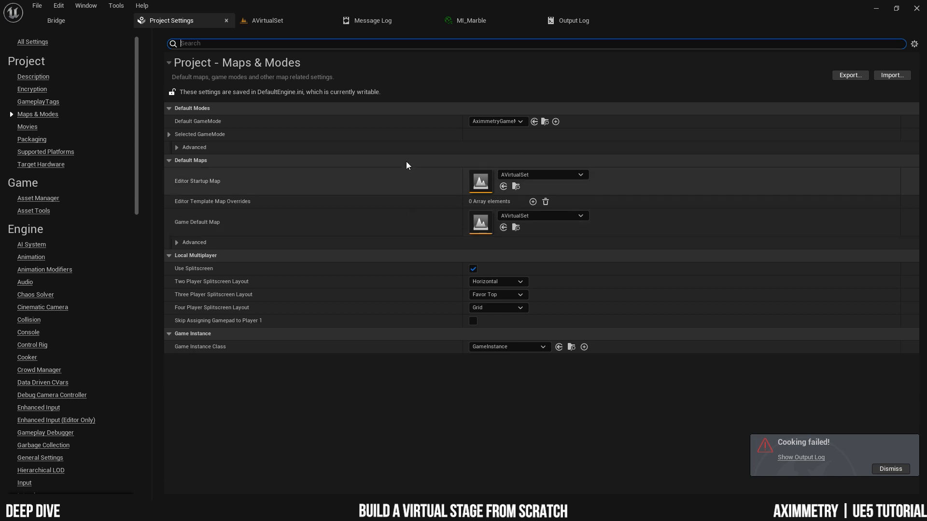
# Return to the AVirtualSet level and cook its content for Aximmetry DE.
pyautogui.click(288, 16)
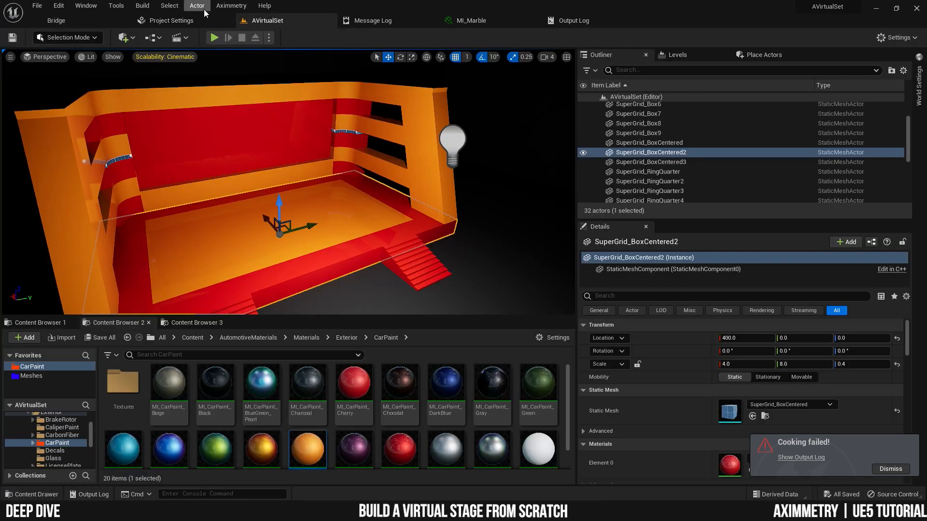
pyautogui.click(232, 5)
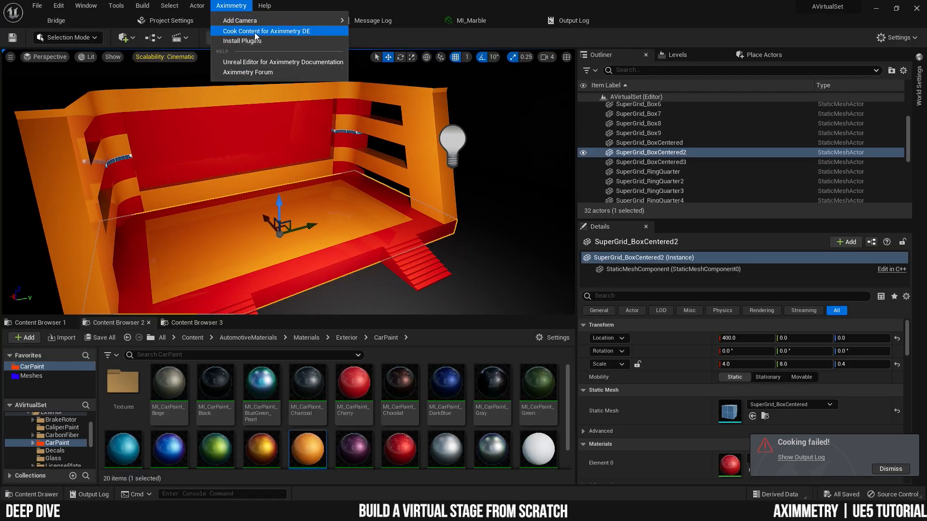
pyautogui.click(243, 30)
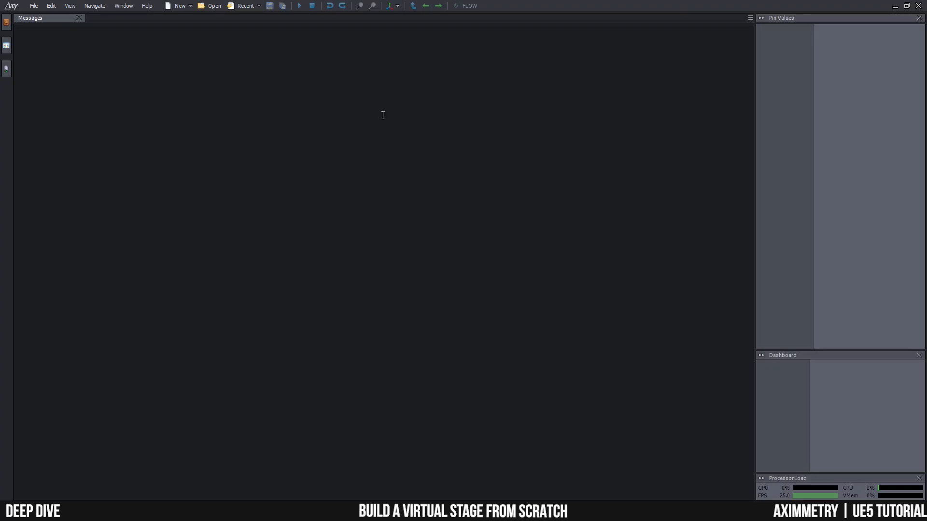
# In Aximmetry, create a new compound and add VirtualCam_Unreal_A-B_Preview_3-Cam from the Common_Studio VirtualCam_Unreal folder.
pyautogui.click(182, 7)
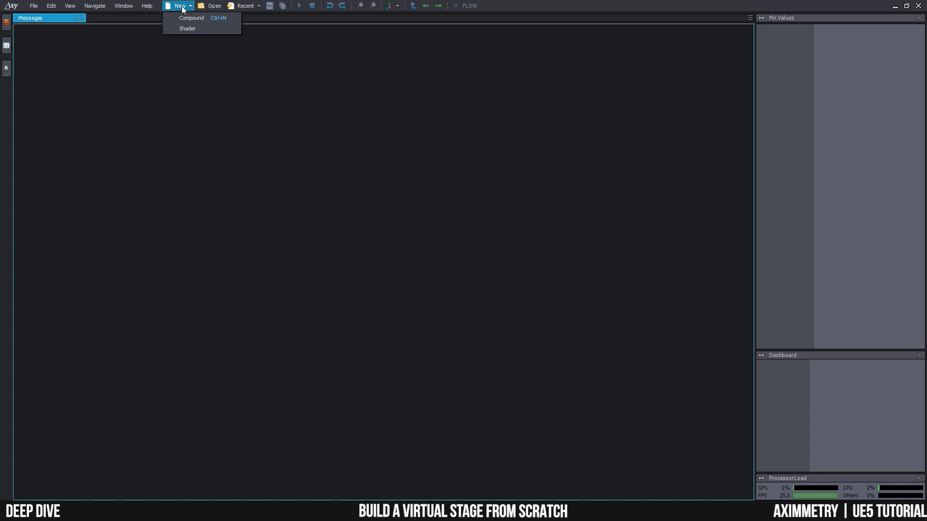
pyautogui.click(183, 19)
pyautogui.click(7, 22)
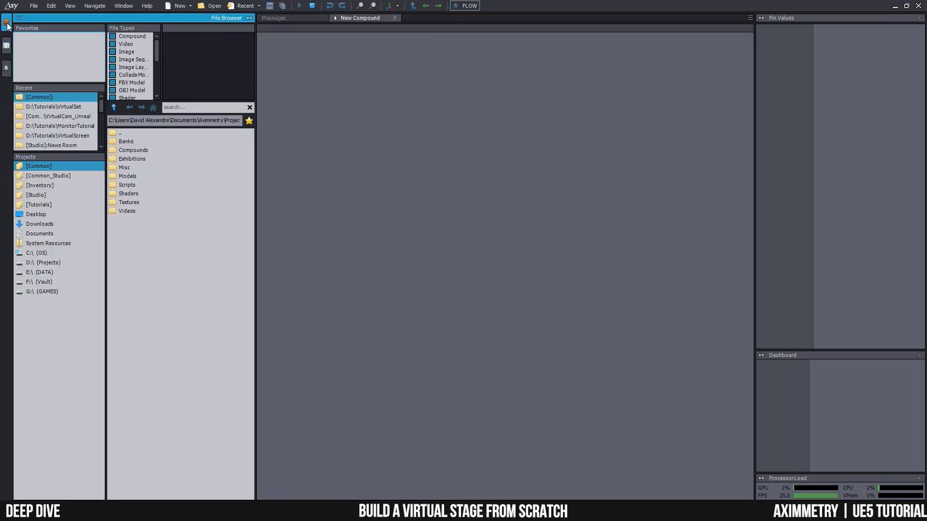
pyautogui.click(92, 174)
pyautogui.doubleClick(140, 144)
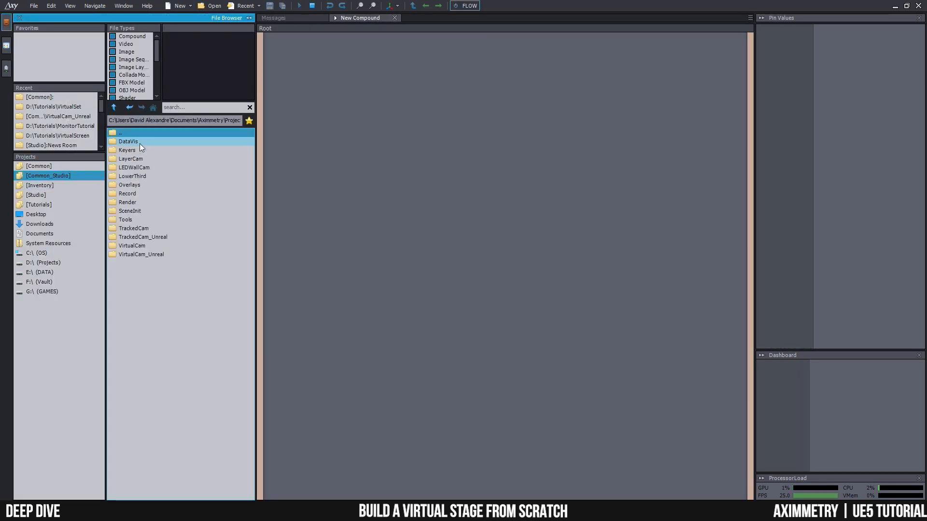
pyautogui.doubleClick(149, 254)
pyautogui.moveTo(150, 149); pyautogui.dragTo(389, 155)
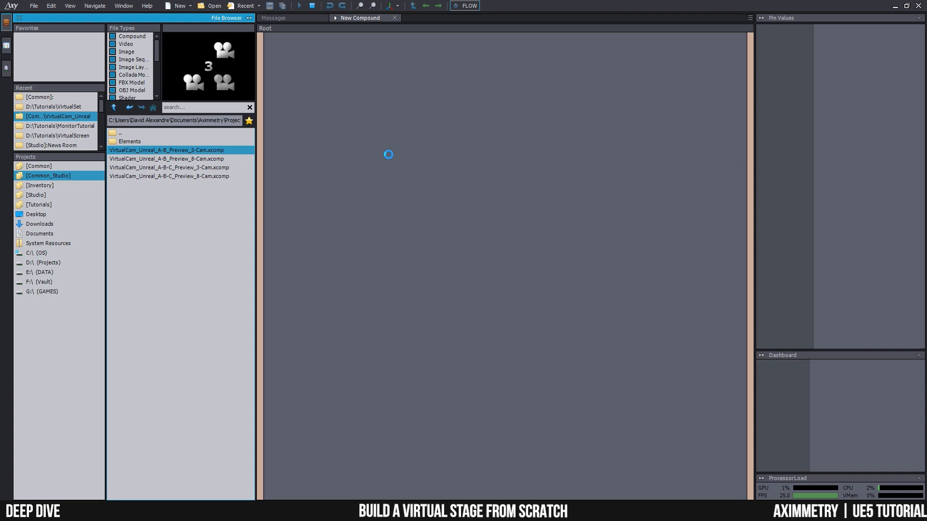
pyautogui.moveTo(477, 171); pyautogui.dragTo(394, 138)
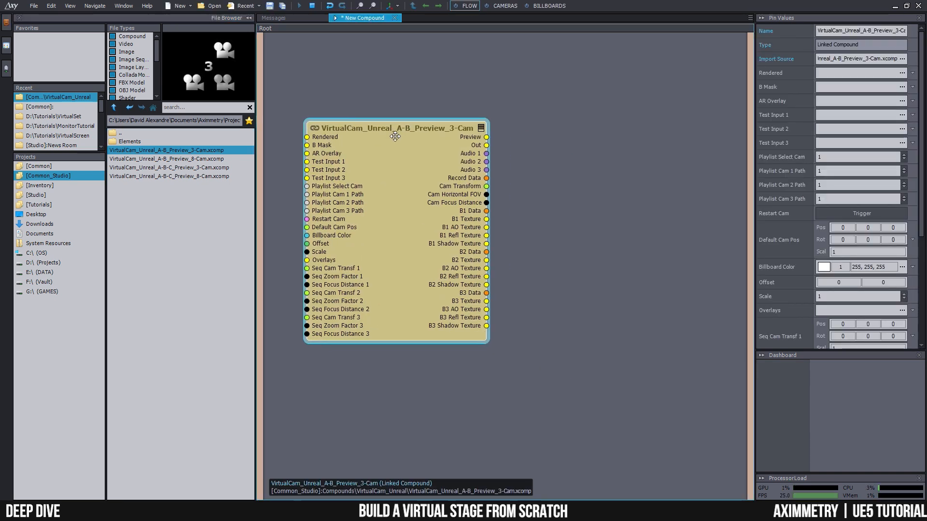
pyautogui.click(249, 18)
pyautogui.moveTo(297, 127); pyautogui.dragTo(360, 116)
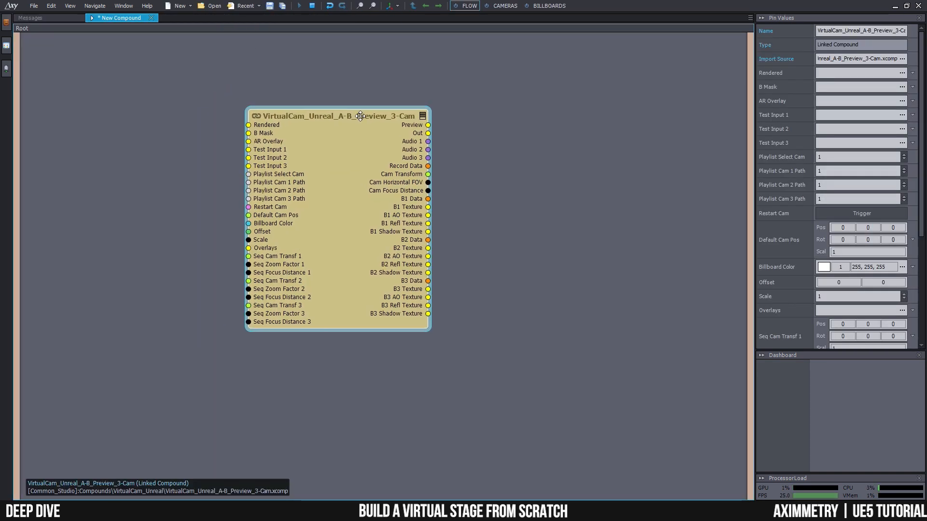
# Add AVirtualSet.uproject from the Tutorials\AVirtualSet folder to the compound and place its node beside the virtual camera node.
pyautogui.hotkey('alt', 'Tab')
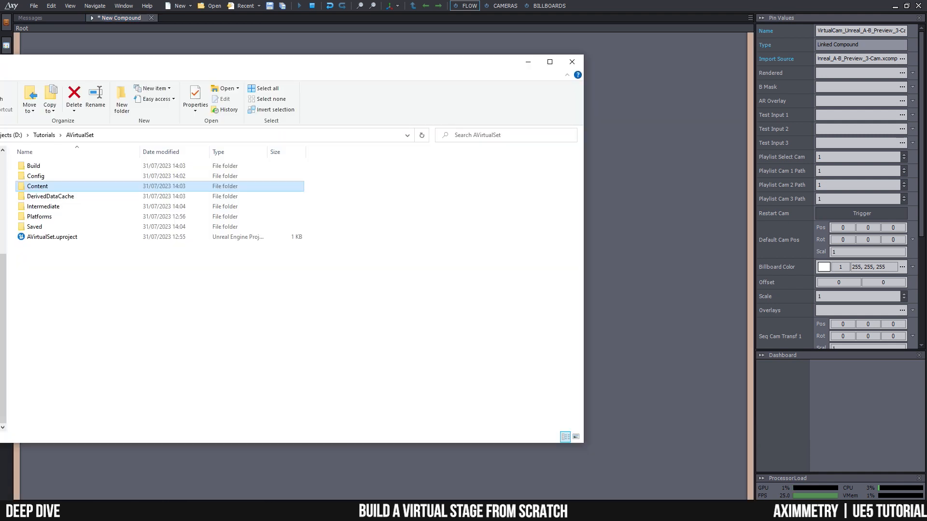
pyautogui.moveTo(68, 238); pyautogui.dragTo(633, 203)
pyautogui.click(529, 64)
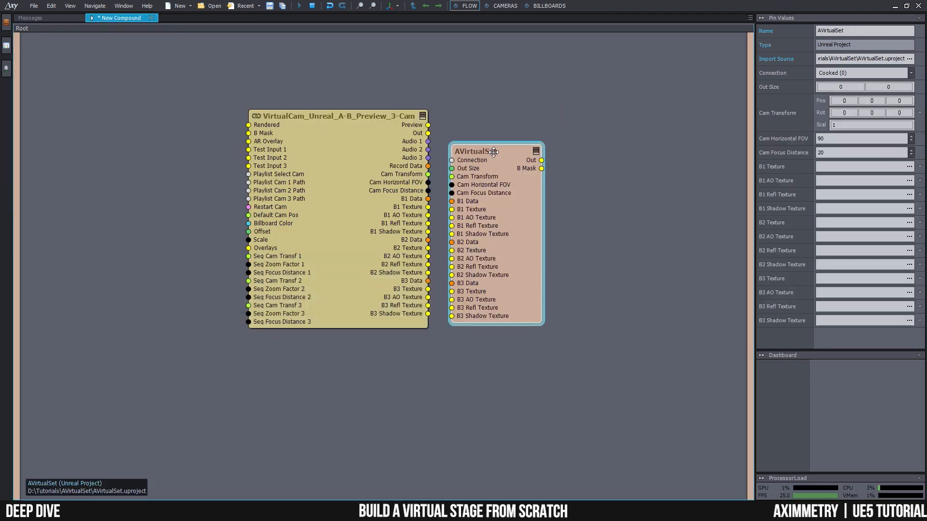
pyautogui.moveTo(493, 154); pyautogui.dragTo(487, 150)
# Connect the virtual camera's outputs from Cam Transform through B3 Shadow Texture to the matching inputs of the AVirtualSet node.
pyautogui.moveTo(428, 174)
pyautogui.mouseDown()
pyautogui.moveTo(445, 173)
pyautogui.moveTo(446, 195)
pyautogui.moveTo(428, 199)
pyautogui.moveTo(445, 207)
pyautogui.mouseUp()
pyautogui.moveTo(445, 215); pyautogui.dragTo(428, 215)
pyautogui.moveTo(428, 224); pyautogui.dragTo(446, 223)
pyautogui.moveTo(445, 231)
pyautogui.mouseDown()
pyautogui.moveTo(429, 231)
pyautogui.moveTo(445, 239)
pyautogui.mouseUp()
pyautogui.moveTo(445, 248); pyautogui.dragTo(428, 248)
pyautogui.moveTo(428, 256)
pyautogui.mouseDown()
pyautogui.moveTo(445, 256)
pyautogui.moveTo(428, 264)
pyautogui.mouseUp()
pyautogui.moveTo(429, 273)
pyautogui.mouseDown()
pyautogui.moveTo(445, 273)
pyautogui.moveTo(428, 281)
pyautogui.mouseUp()
pyautogui.moveTo(428, 289); pyautogui.dragTo(445, 289)
pyautogui.moveTo(445, 297); pyautogui.dragTo(429, 297)
pyautogui.moveTo(429, 306)
pyautogui.mouseDown()
pyautogui.moveTo(445, 305)
pyautogui.moveTo(429, 313)
pyautogui.mouseUp()
# Connect AVirtualSet's Out and B Mask to the camera's Rendered and B Mask inputs, and expose the camera's Preview and Out as root outputs.
pyautogui.moveTo(534, 157); pyautogui.dragTo(249, 125)
pyautogui.moveTo(427, 125); pyautogui.dragTo(751, 38)
pyautogui.moveTo(428, 134); pyautogui.dragTo(753, 44)
# Check the AVirtualSet node's Connection setting and open Preview 1 to display the rendered stage.
pyautogui.click(855, 79)
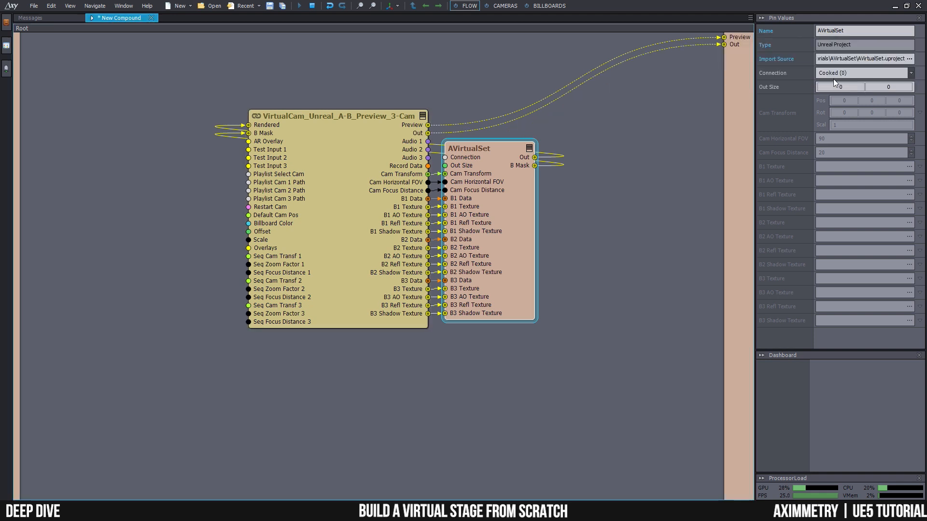
pyautogui.click(67, 8)
pyautogui.moveTo(115, 211)
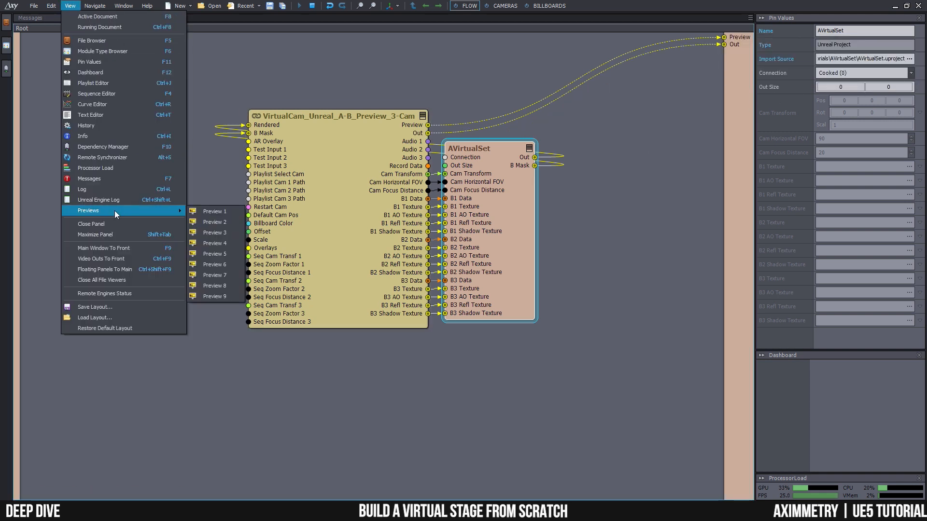
pyautogui.click(208, 211)
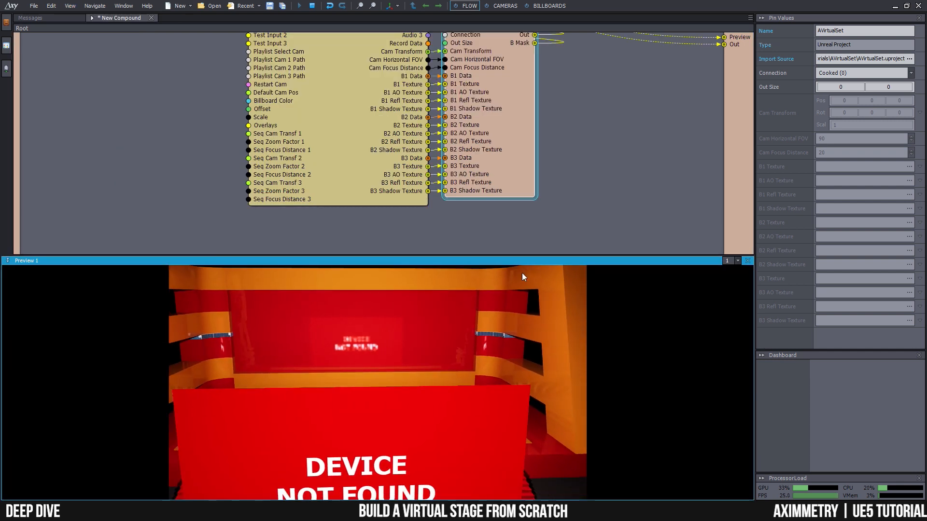
# Pull the camera back to frame the whole stage at path position A and copy that view to position B.
pyautogui.scroll(-3, 537, 240)
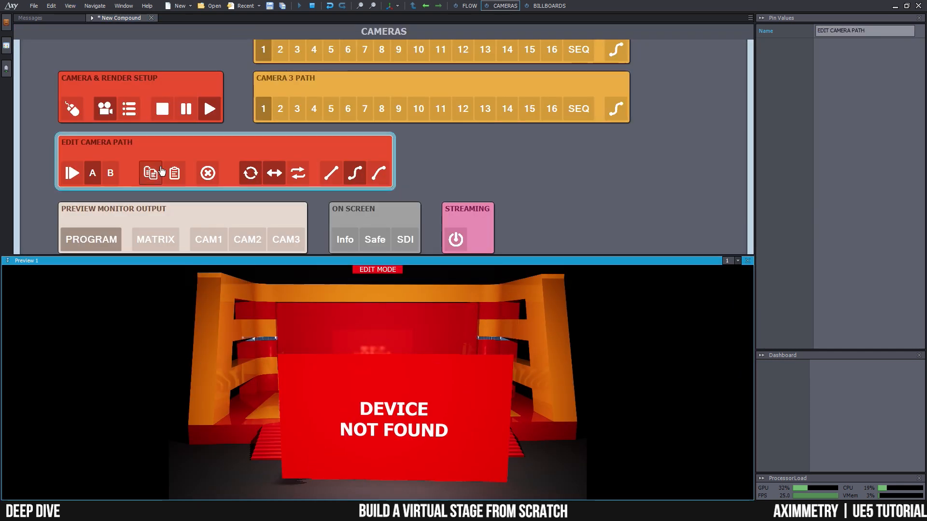
pyautogui.click(110, 174)
pyautogui.click(111, 174)
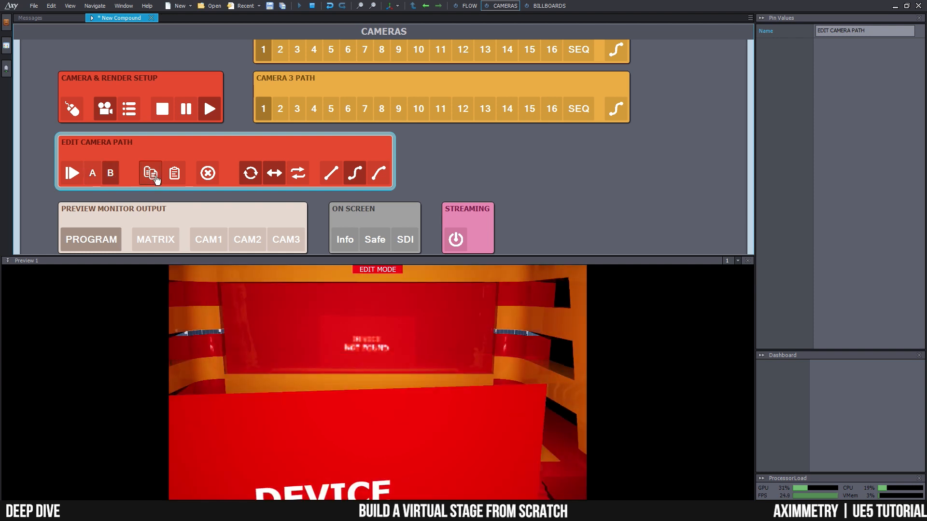
pyautogui.click(175, 177)
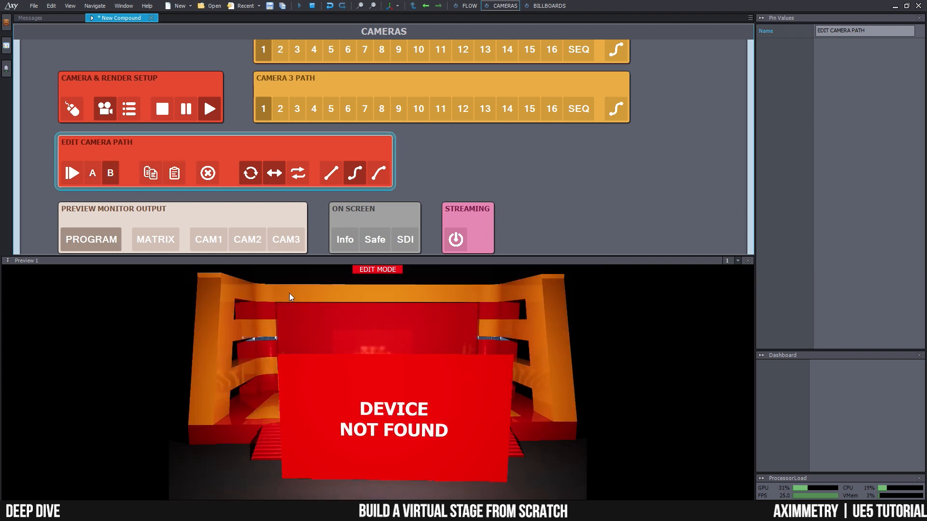
# Leave camera path editing and turn off the Input 1 billboard showing the missing device.
pyautogui.click(72, 173)
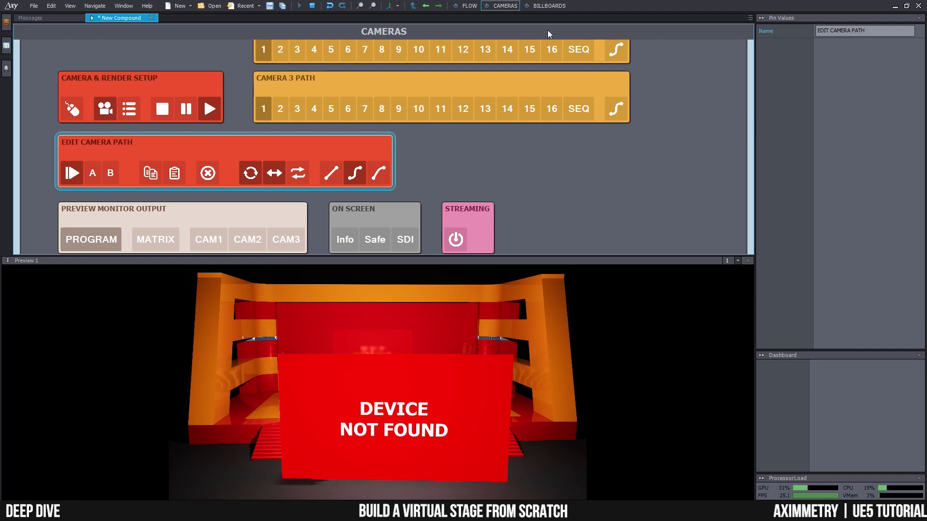
pyautogui.click(546, 6)
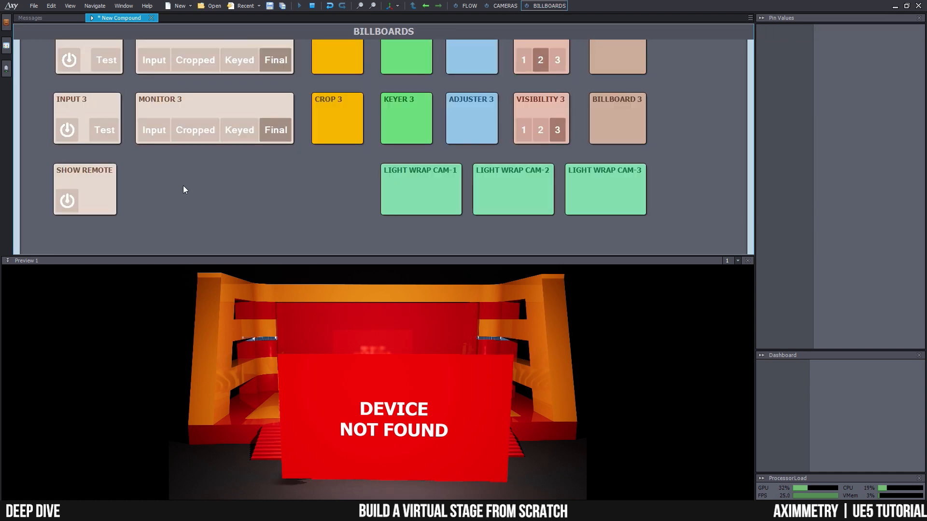
pyautogui.scroll(-3, 184, 190)
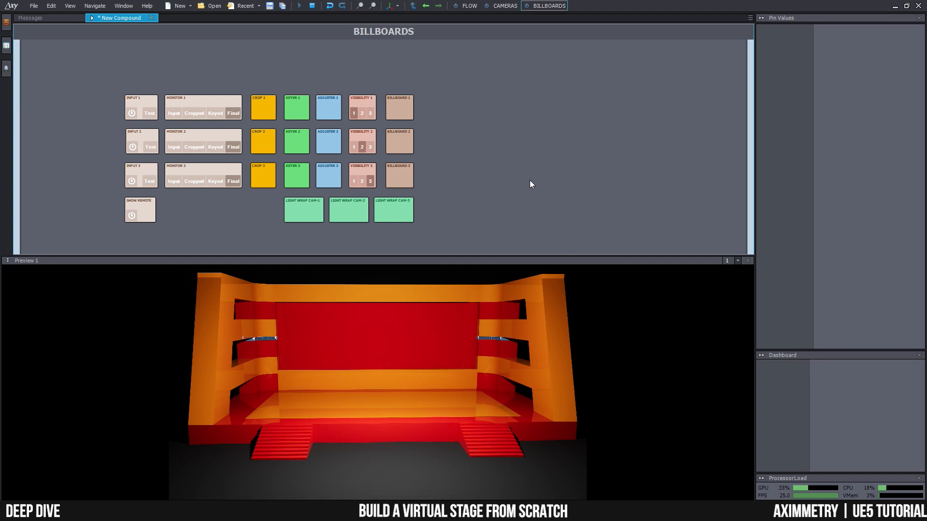
# Return to the flow graph and search the media files for "green".
pyautogui.click(470, 6)
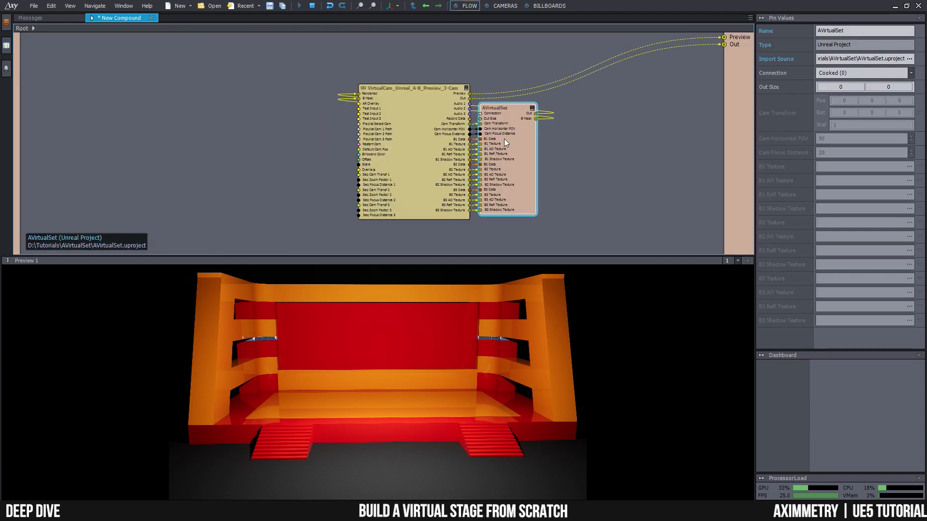
pyautogui.scroll(2, 504, 137)
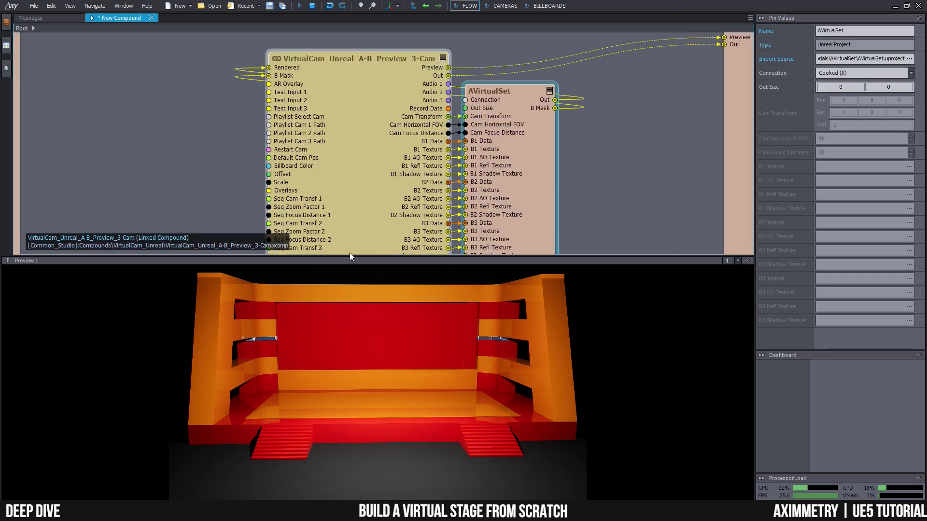
pyautogui.click(6, 27)
pyautogui.click(201, 108)
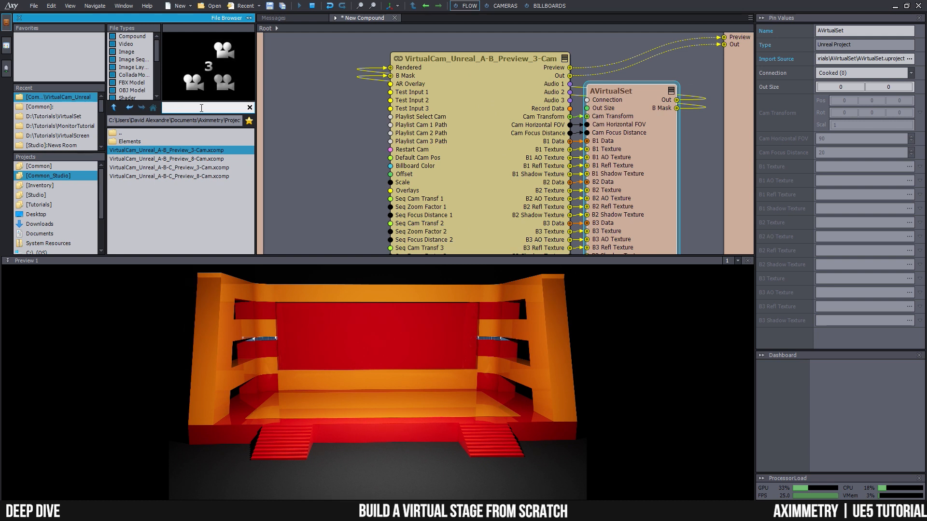
pyautogui.write('green')
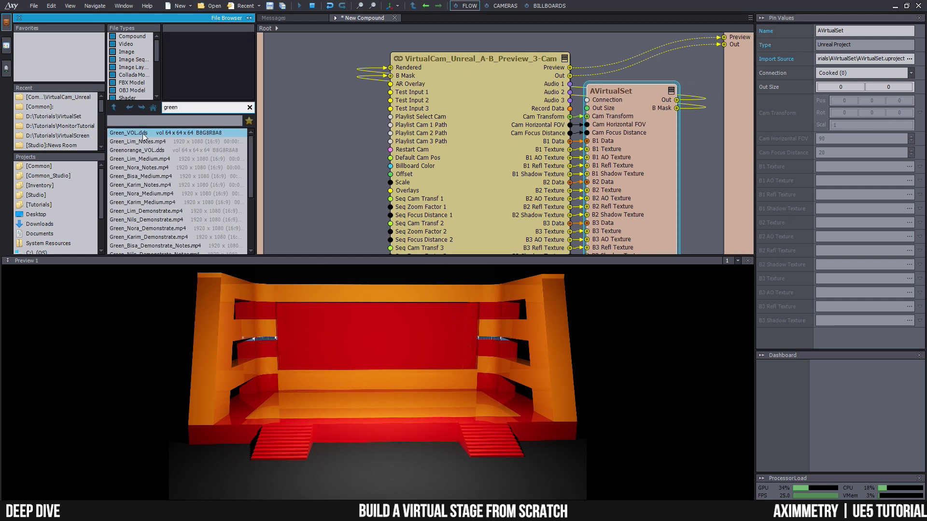
pyautogui.click(138, 167)
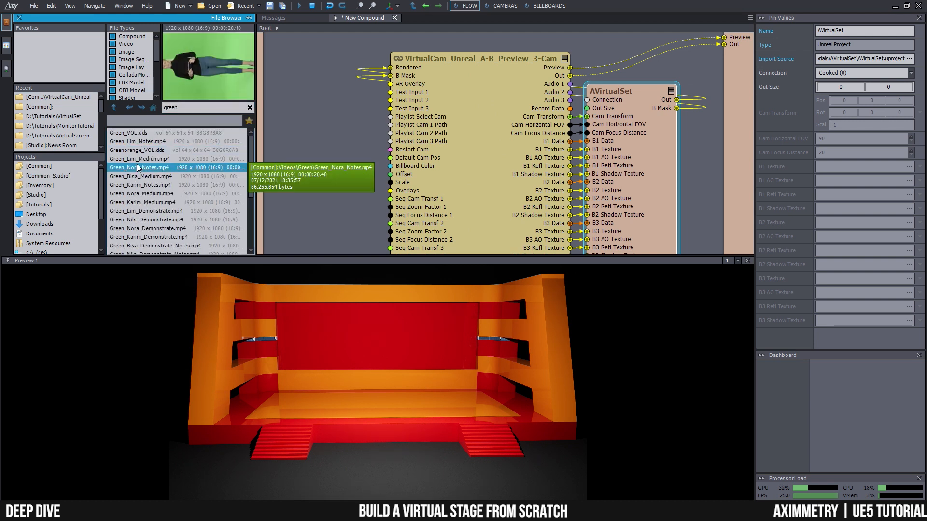
pyautogui.moveTo(131, 170); pyautogui.dragTo(238, 141)
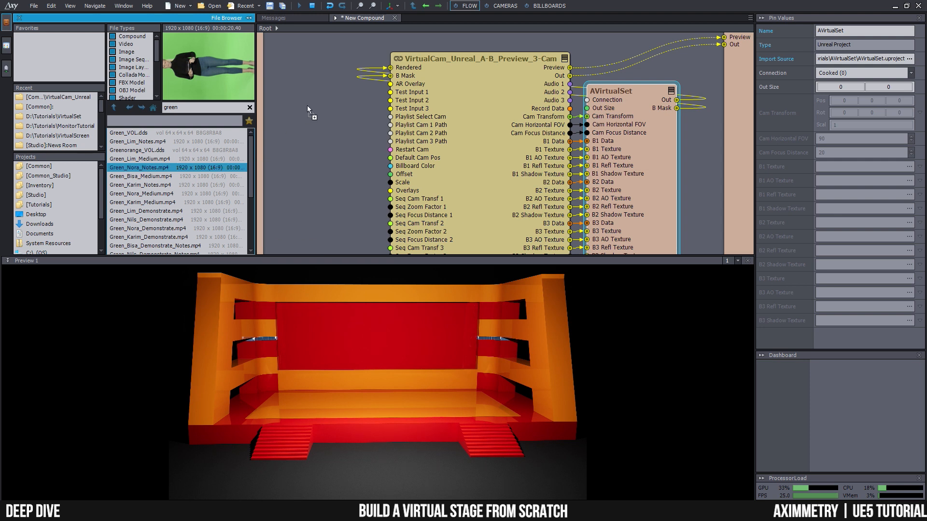
pyautogui.moveTo(308, 110); pyautogui.dragTo(308, 111)
pyautogui.click(250, 19)
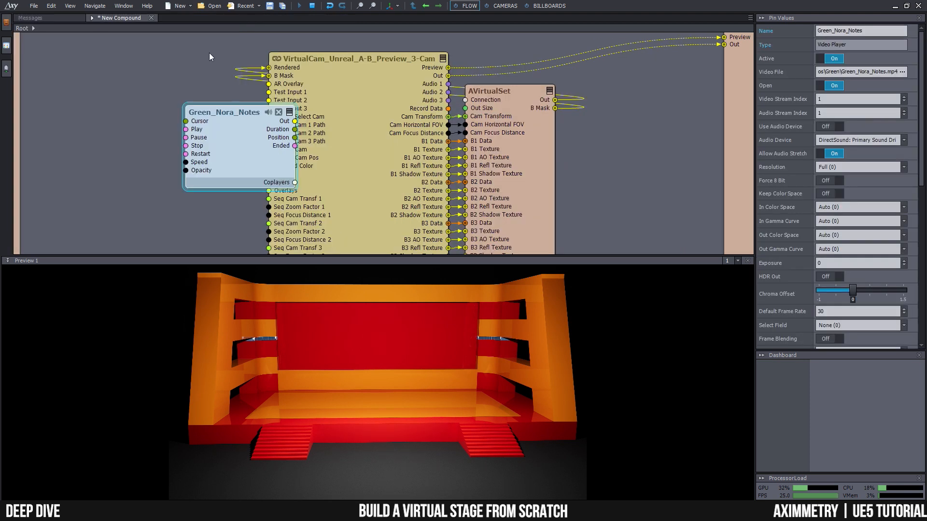
pyautogui.moveTo(247, 113); pyautogui.dragTo(278, 94)
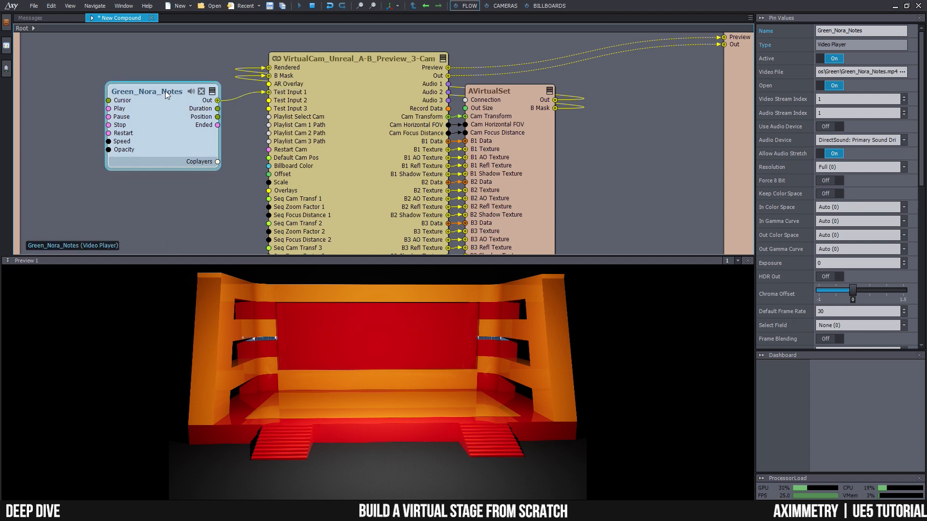
pyautogui.moveTo(176, 112); pyautogui.dragTo(161, 102)
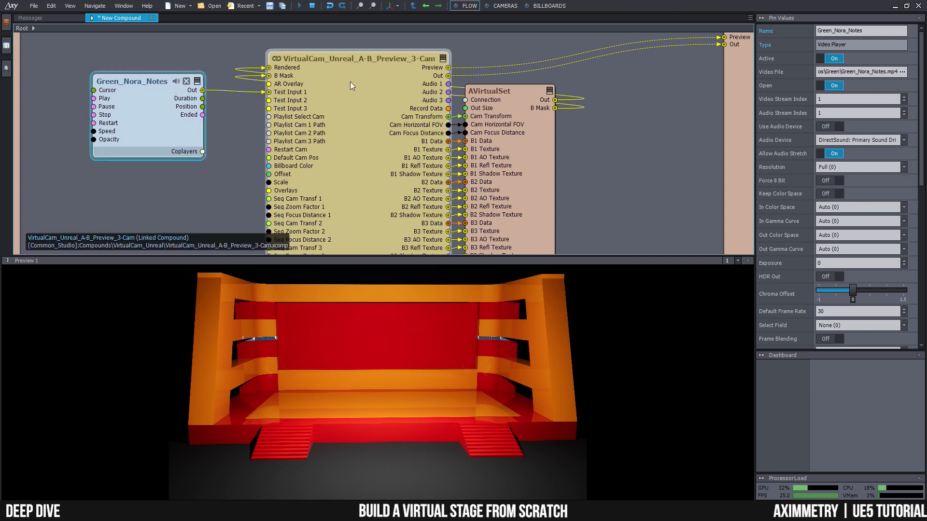
# Turn on Input 1 with its test source and set Monitor 1 to show the cropped picture.
pyautogui.click(546, 6)
pyautogui.click(131, 113)
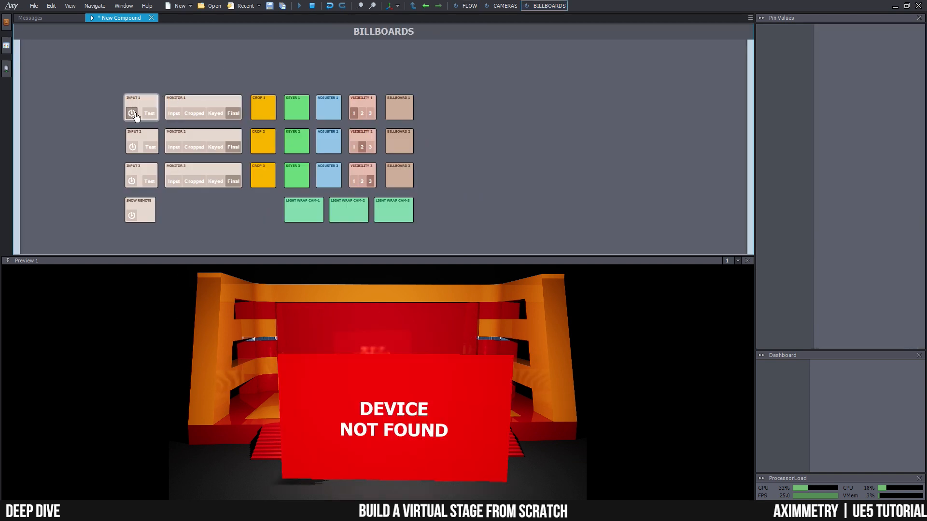
pyautogui.click(150, 114)
pyautogui.click(199, 114)
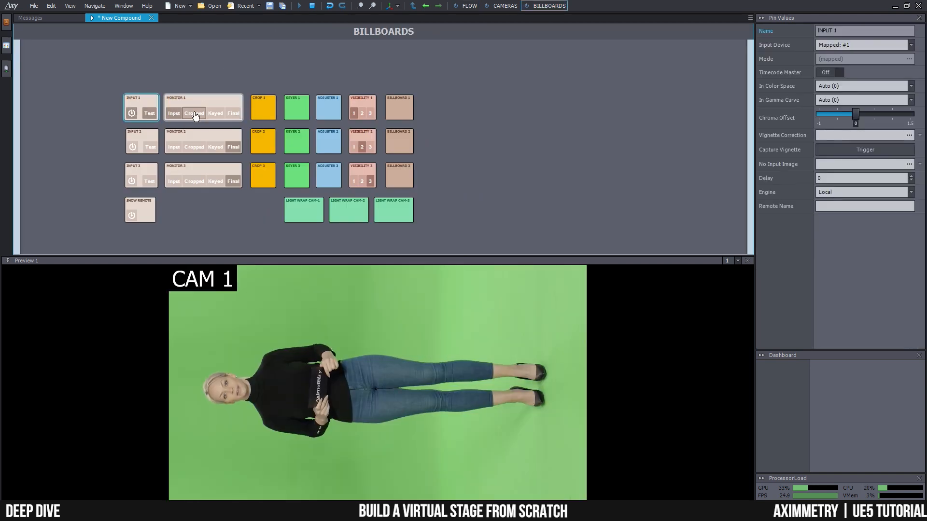
# Enable Portrait in Crop 1 so the presenter stands upright, and trim the edge of the picture slightly.
pyautogui.click(263, 107)
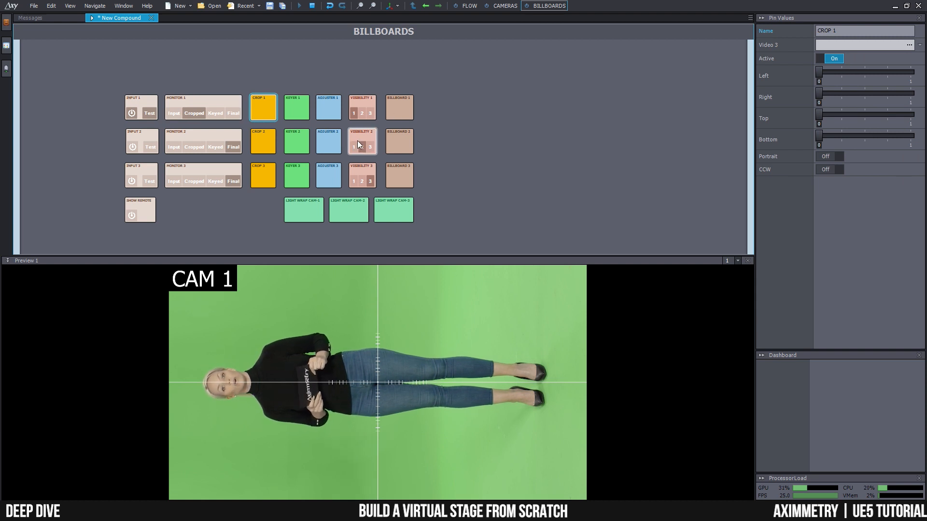
pyautogui.click(213, 114)
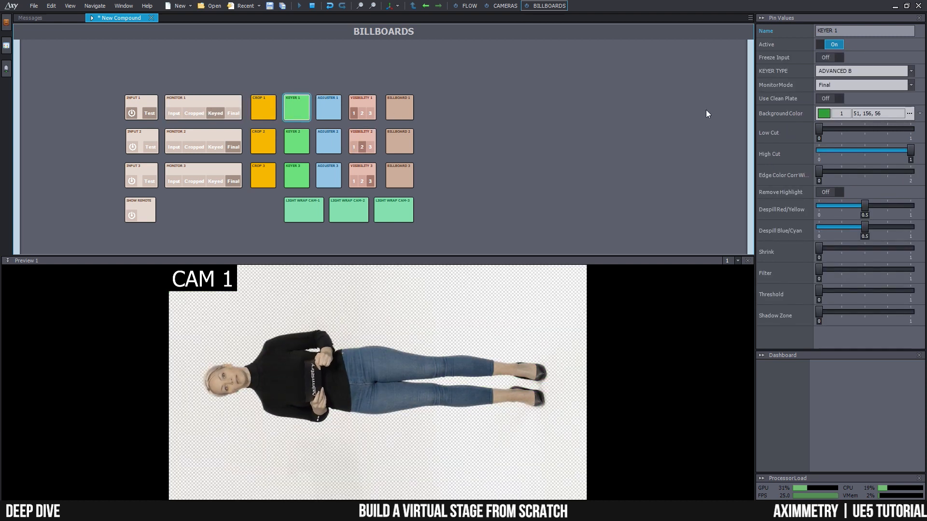
pyautogui.click(193, 114)
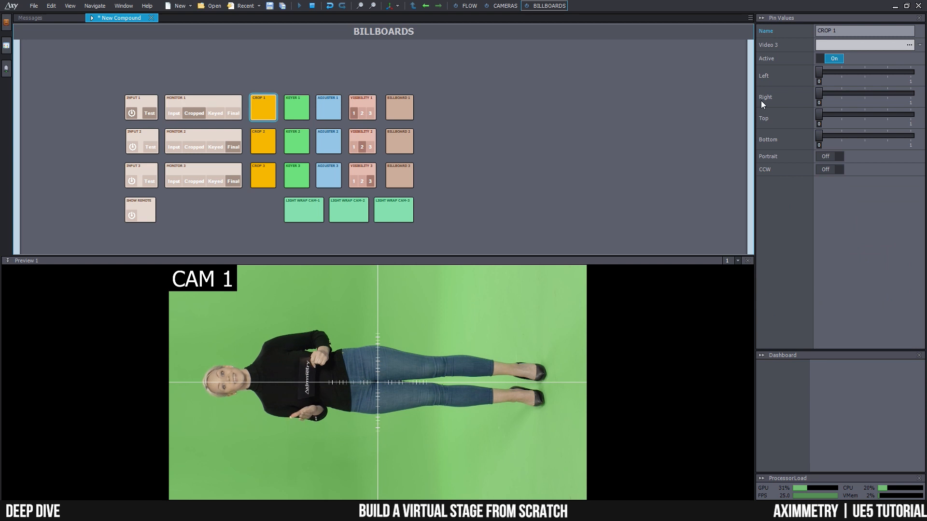
pyautogui.click(826, 158)
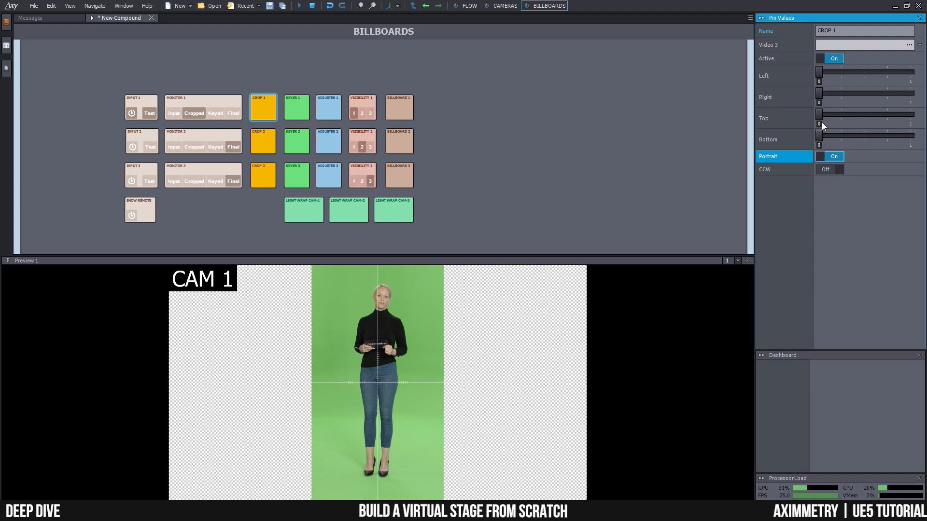
pyautogui.moveTo(817, 135); pyautogui.dragTo(823, 115)
# With Keyer 1 deactivated, sample the green backdrop in the keyed preview as its Background Color, 131, 196, 111.
pyautogui.click(215, 114)
pyautogui.click(297, 108)
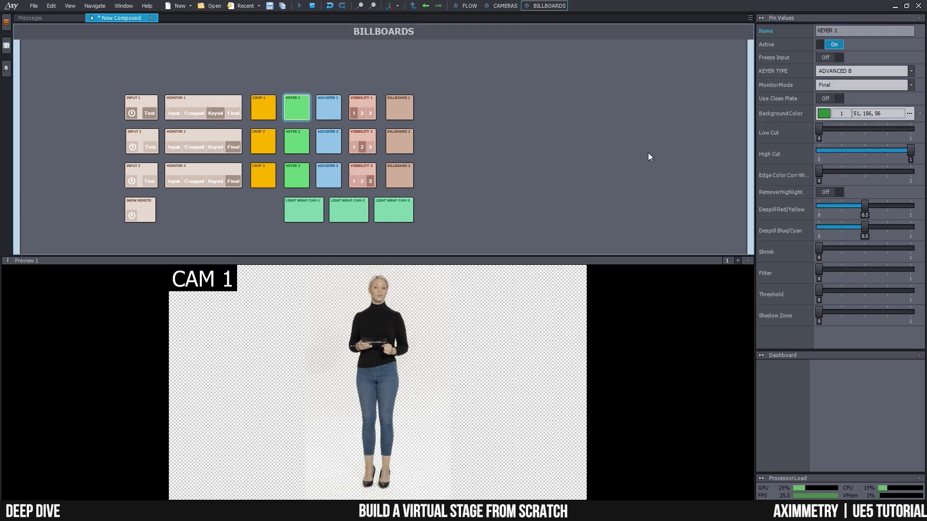
pyautogui.click(831, 45)
pyautogui.click(832, 44)
pyautogui.click(825, 114)
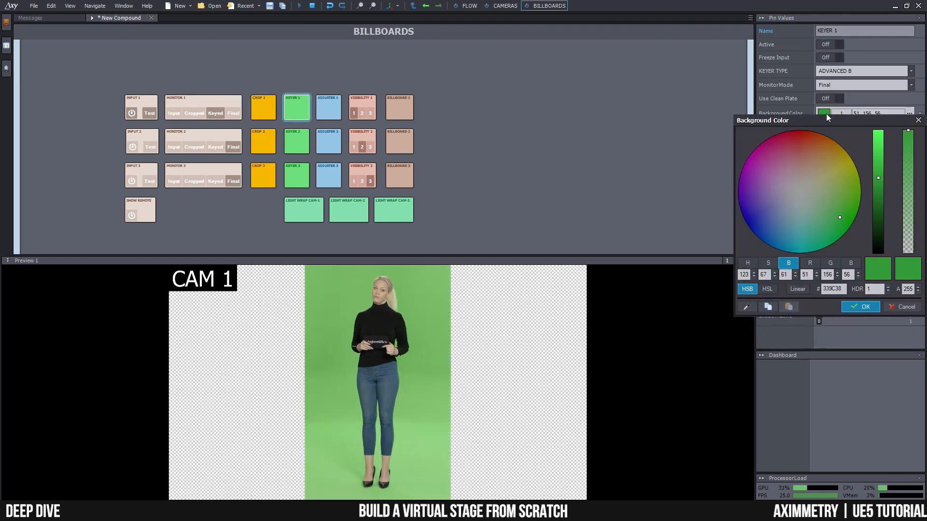
pyautogui.click(748, 307)
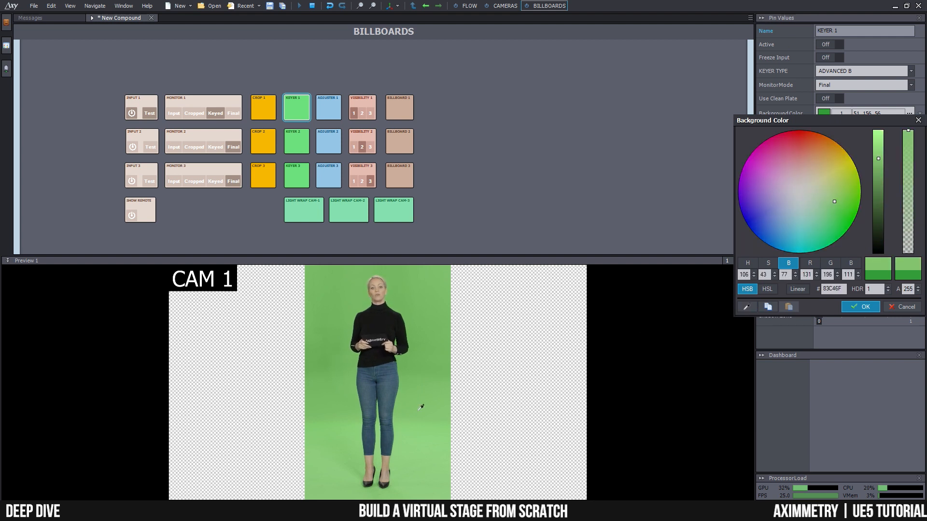
pyautogui.click(864, 307)
# Set Keyer 1's Low Cut to 0.31 and High Cut to 0.89, and reactivate the keyer.
pyautogui.moveTo(817, 137); pyautogui.dragTo(846, 139)
pyautogui.moveTo(911, 150); pyautogui.dragTo(900, 150)
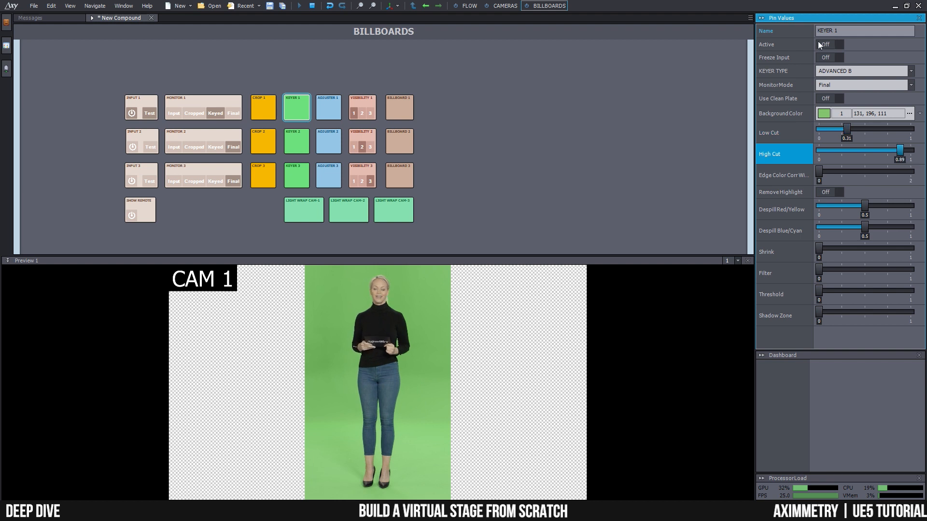
pyautogui.click(824, 44)
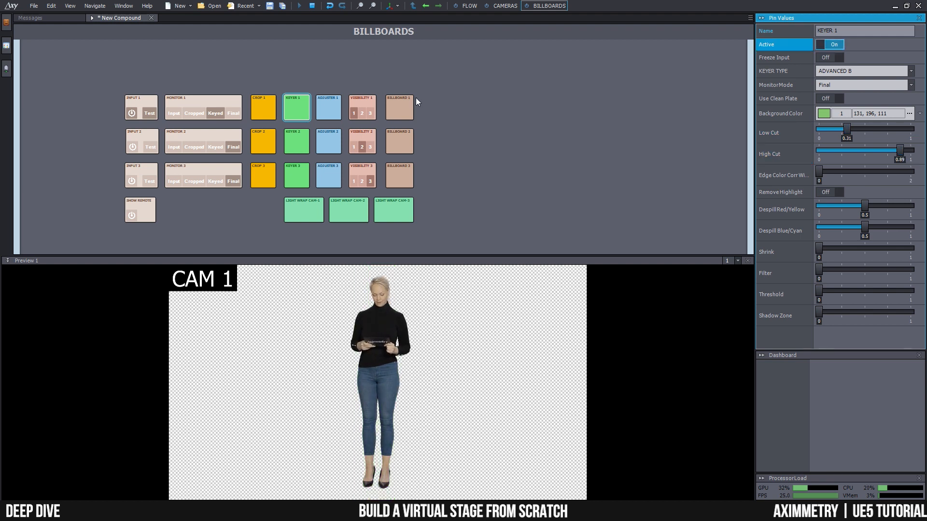
# Fine-tune the presenter's Contrast in Adjuster 1 and return Monitor 1 to the final composite.
pyautogui.click(326, 109)
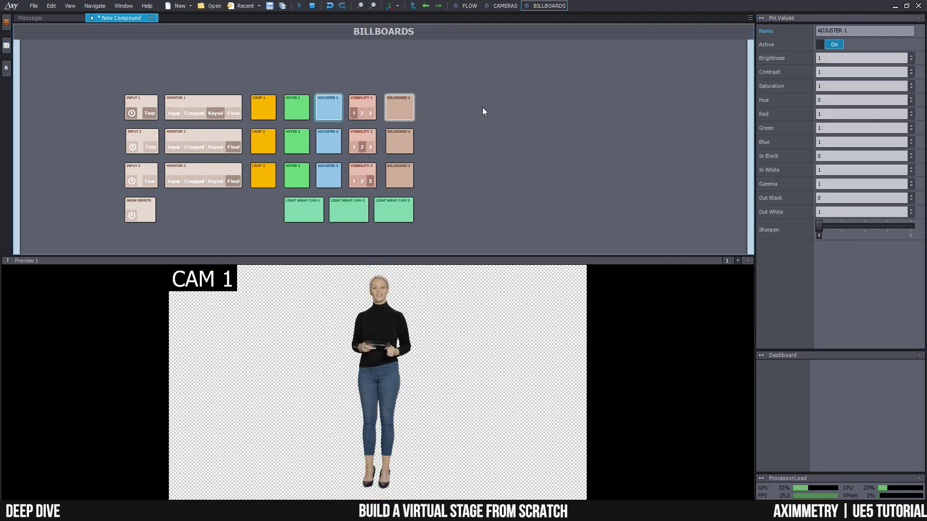
pyautogui.click(837, 71)
pyautogui.write('.03')
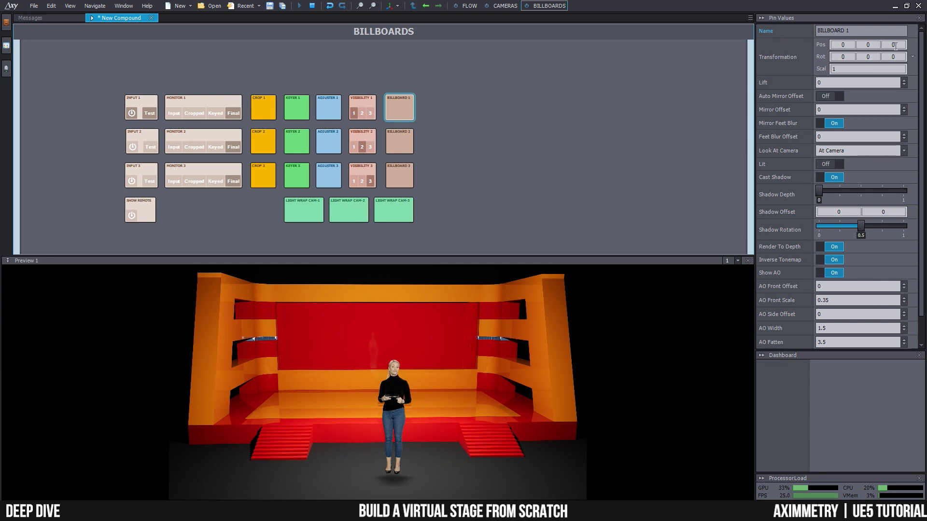
# Stand Billboard 1 on the stage floor at position 0, about 0.43, about 2.95, with a Lift of -1.21.
pyautogui.moveTo(872, 44); pyautogui.dragTo(873, 1)
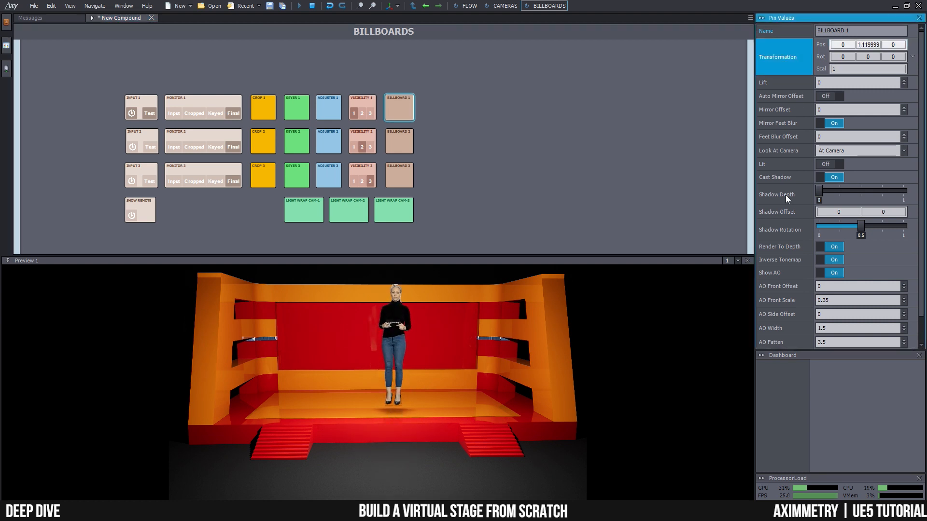
pyautogui.click(838, 81)
pyautogui.write('-0.14')
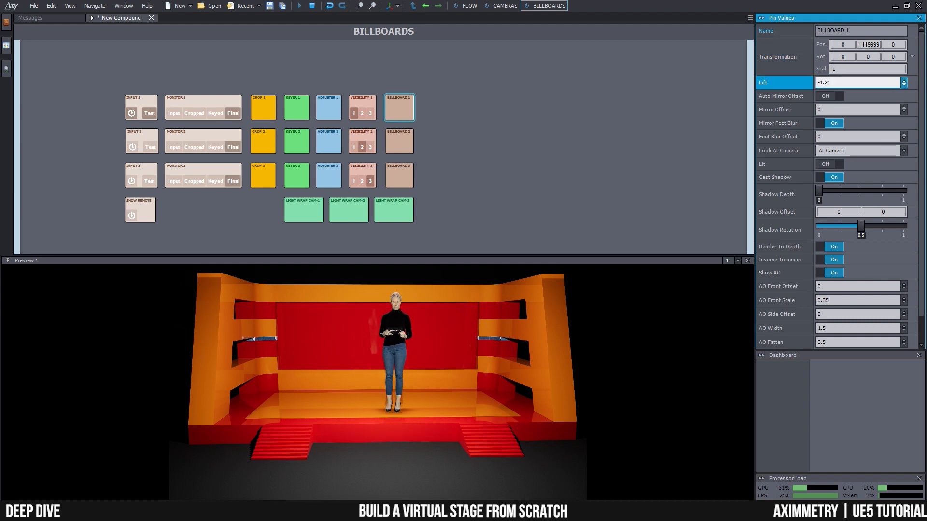
pyautogui.moveTo(894, 45); pyautogui.dragTo(894, 1)
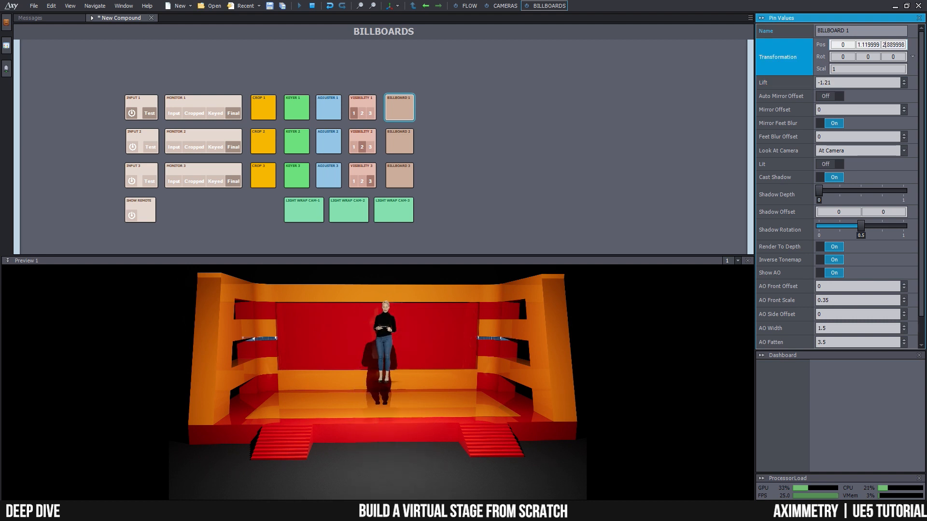
pyautogui.moveTo(871, 44); pyautogui.dragTo(871, 77)
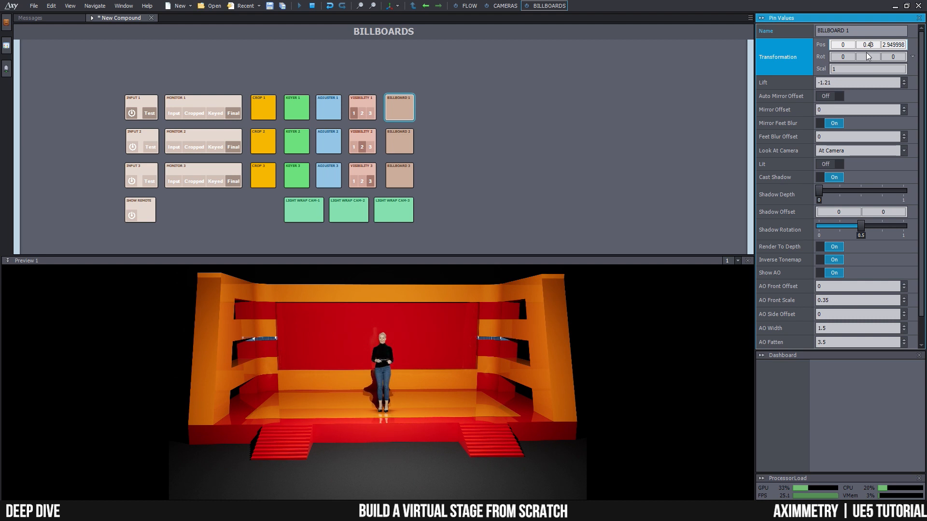
# Copy position A of Camera 1's path 1 and paste it into position A of path 2.
pyautogui.click(505, 5)
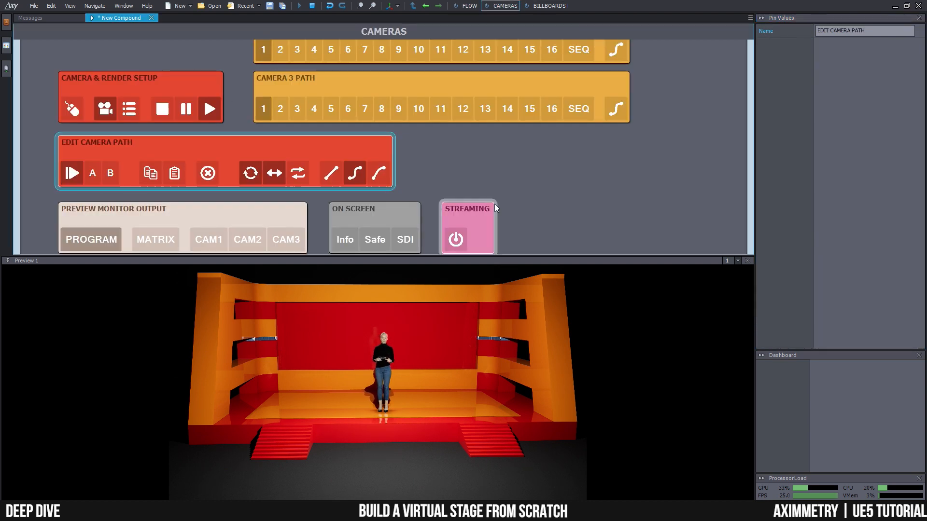
pyautogui.click(210, 219)
pyautogui.click(254, 218)
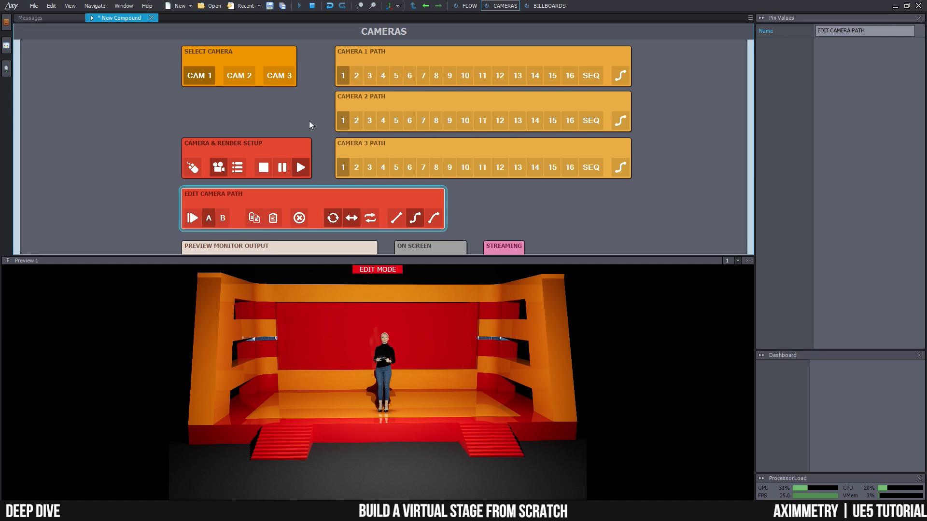
pyautogui.click(356, 76)
pyautogui.click(273, 218)
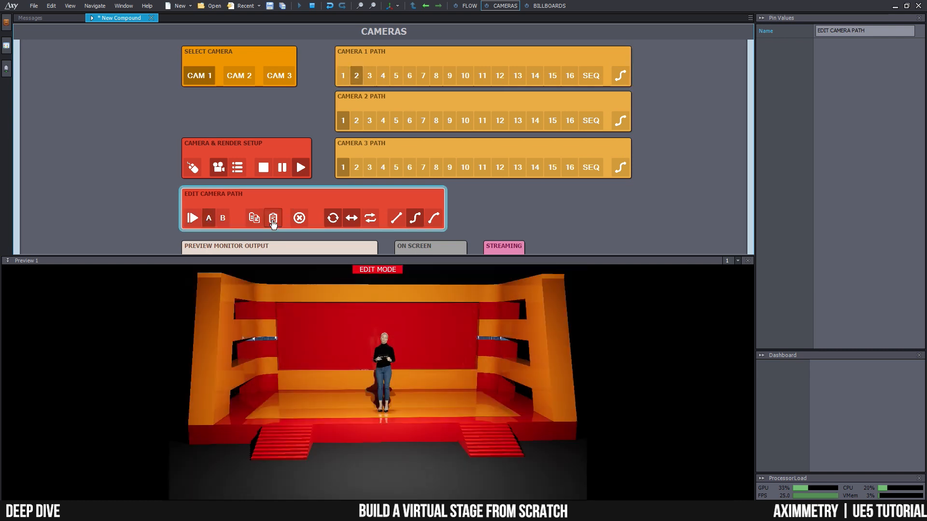
# Move the path 2 camera in at position A to frame the presenter full length from an angle.
pyautogui.scroll(2, 343, 385)
pyautogui.scroll(2, 359, 373)
pyautogui.moveTo(370, 374); pyautogui.dragTo(298, 361, button='middle')
pyautogui.scroll(1, 386, 357)
pyautogui.scroll(1, 386, 357)
pyautogui.moveTo(298, 360); pyautogui.dragTo(400, 343, button='right')
# Reframe the presenter from a different angle at path 2's position B and play the camera move.
pyautogui.click(223, 218)
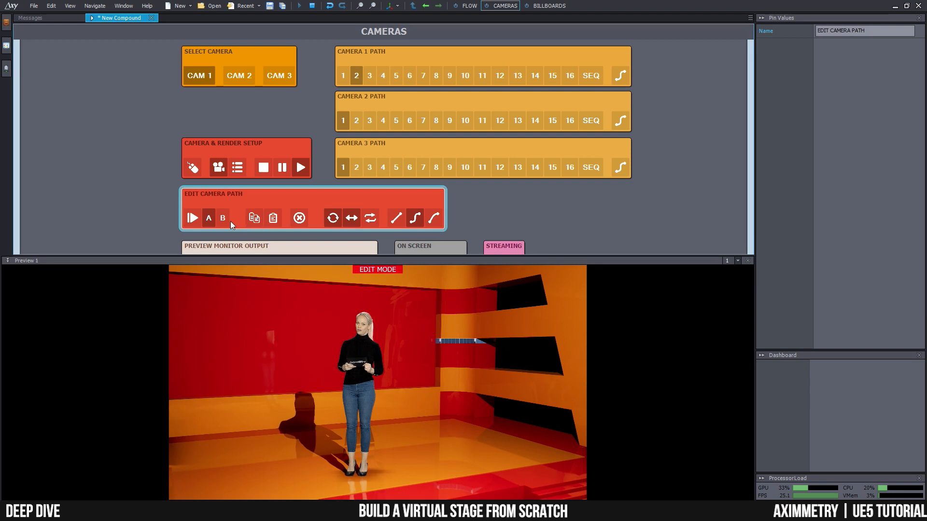
pyautogui.moveTo(251, 338); pyautogui.dragTo(350, 339, button='middle')
pyautogui.moveTo(350, 339); pyautogui.dragTo(285, 339, button='right')
pyautogui.click(193, 218)
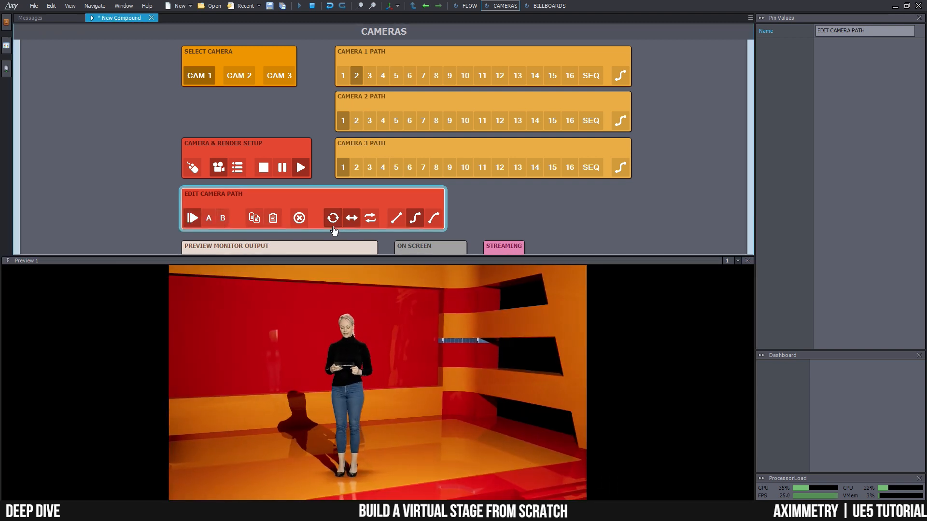
# Swing the view at position B further around the presenter and replay the camera move from position A.
pyautogui.click(223, 219)
pyautogui.moveTo(242, 285); pyautogui.dragTo(164, 279)
pyautogui.click(209, 220)
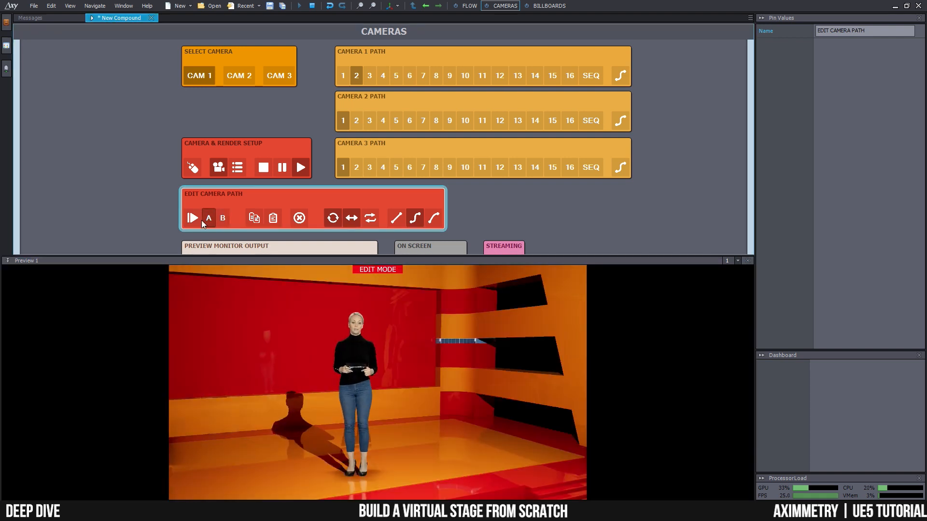
pyautogui.click(193, 220)
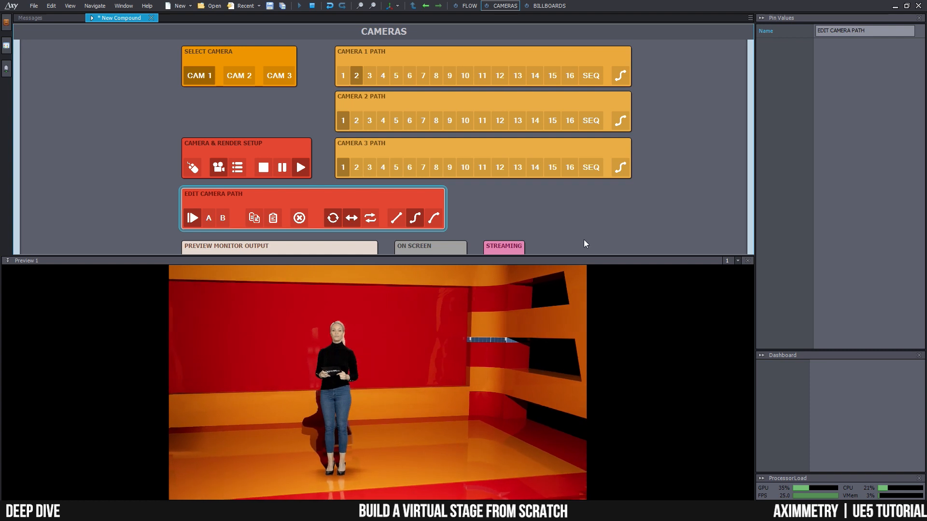
# Turn off Cast Shadow for Billboard 1.
pyautogui.click(547, 6)
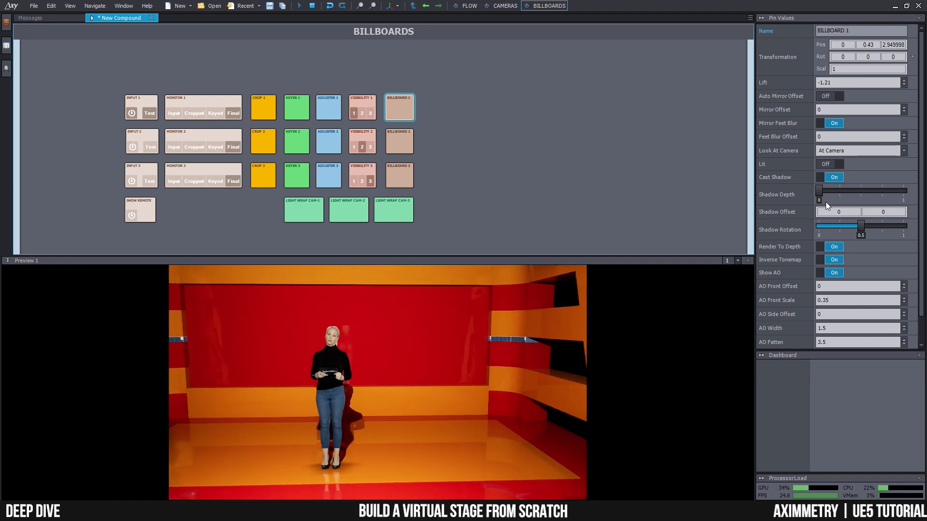
pyautogui.click(835, 178)
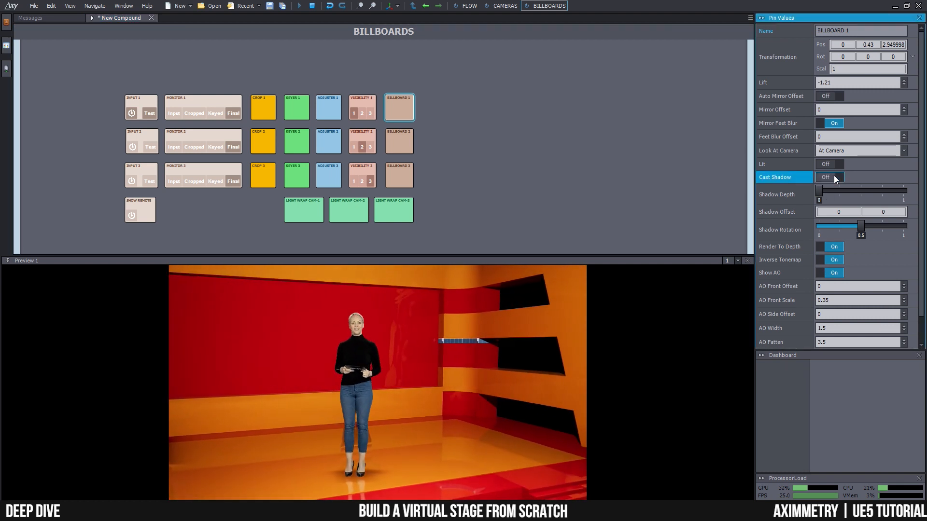